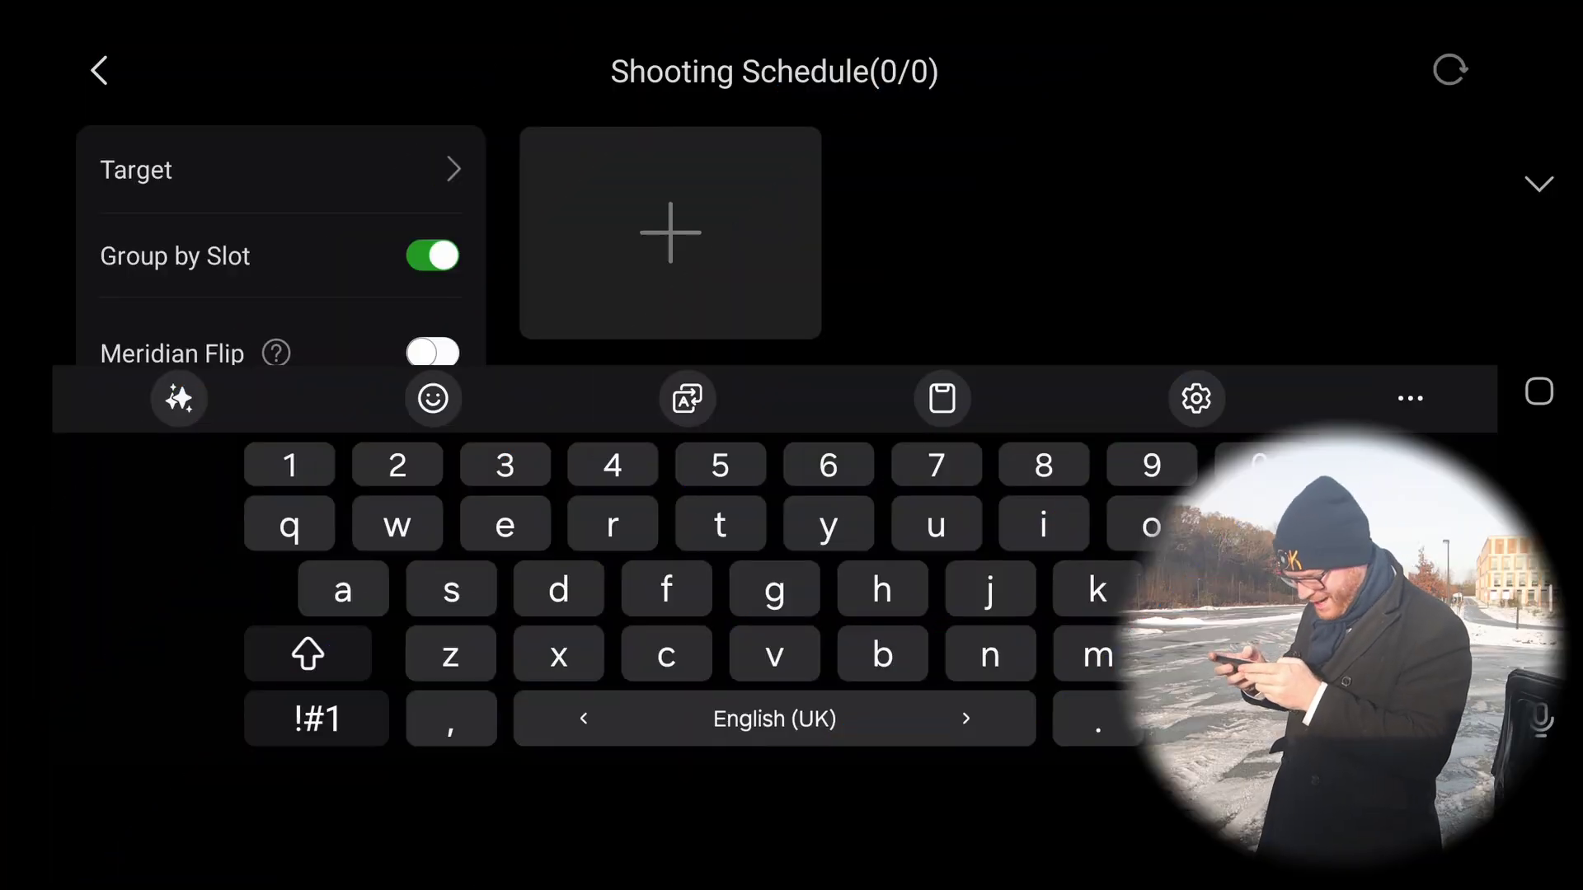
Step: Name the schedule target 'Astro' and set a 5-second first delay
{"action": "type", "text": "As"}
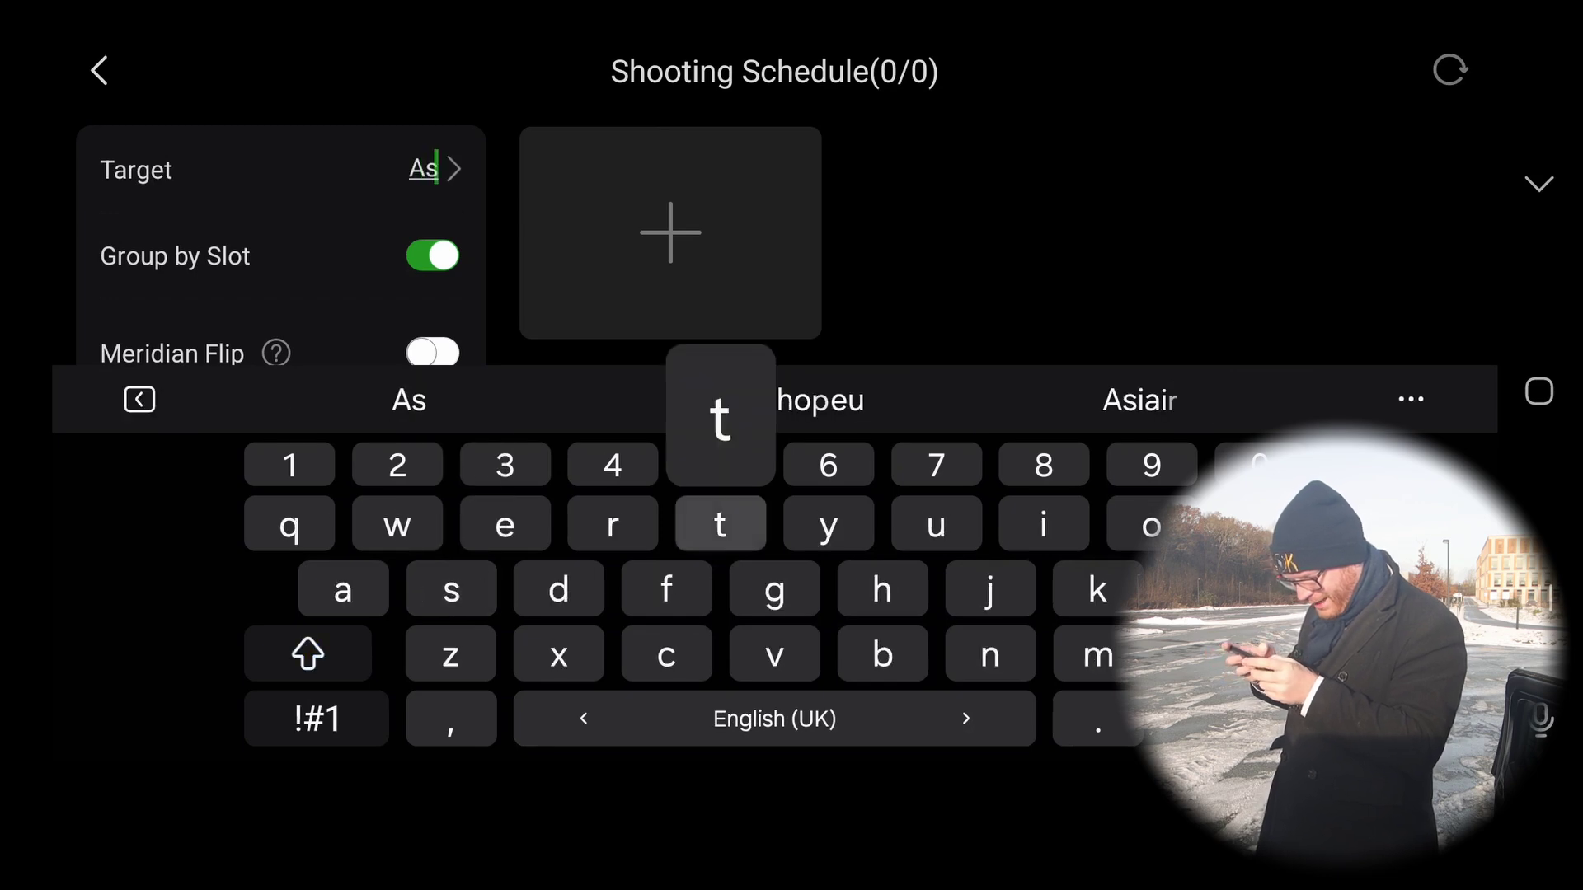
{"action": "type", "text": "tr9"}
{"action": "type", "text": "o"}
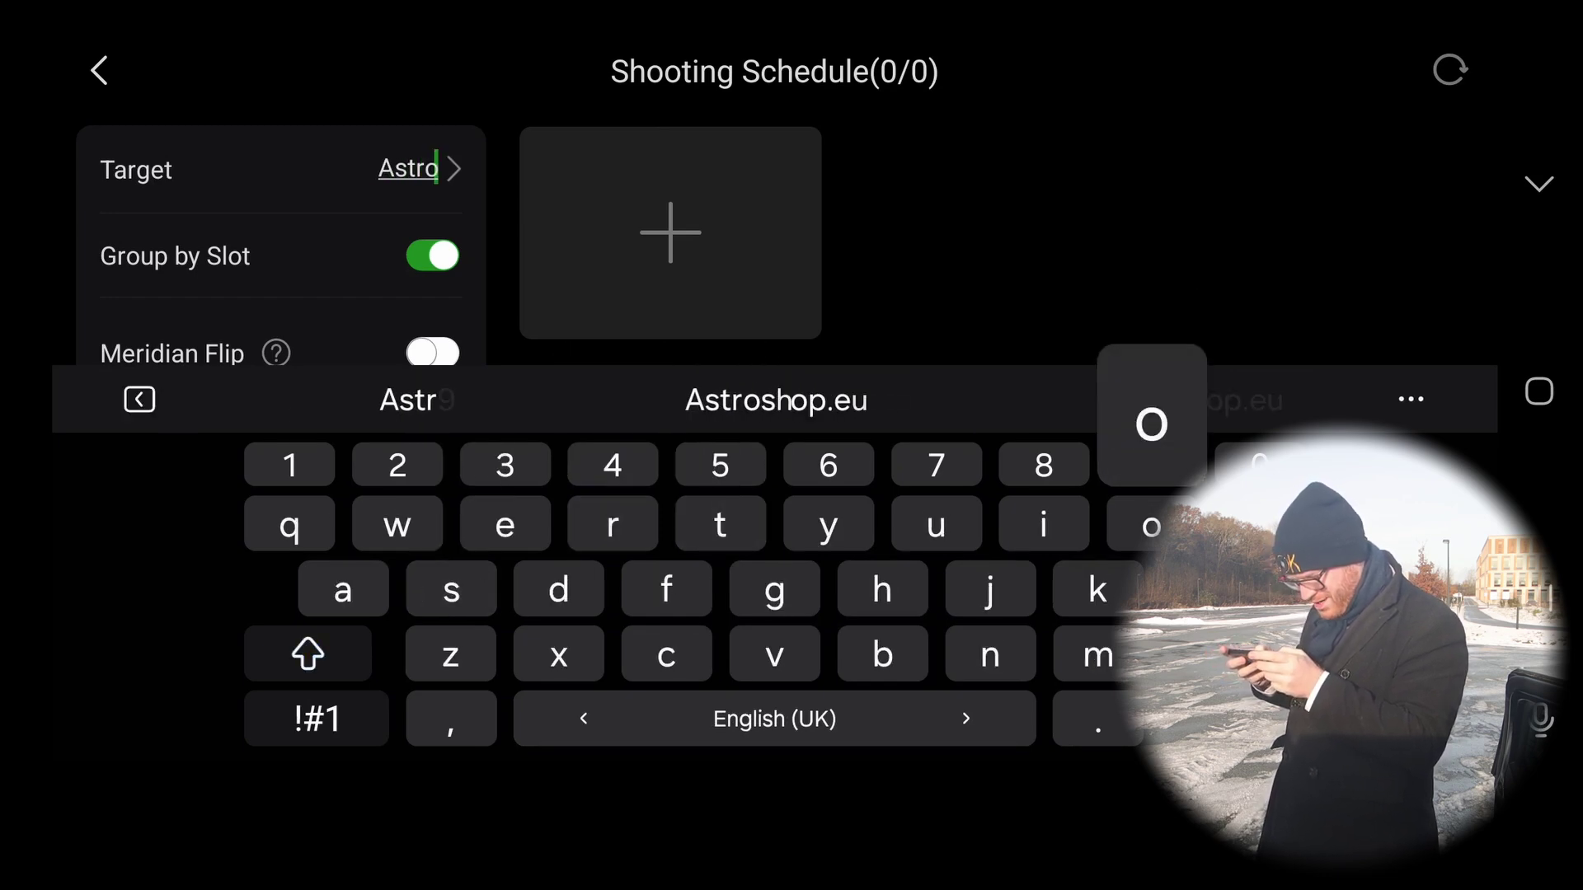
{"action": "key", "text": "Return"}
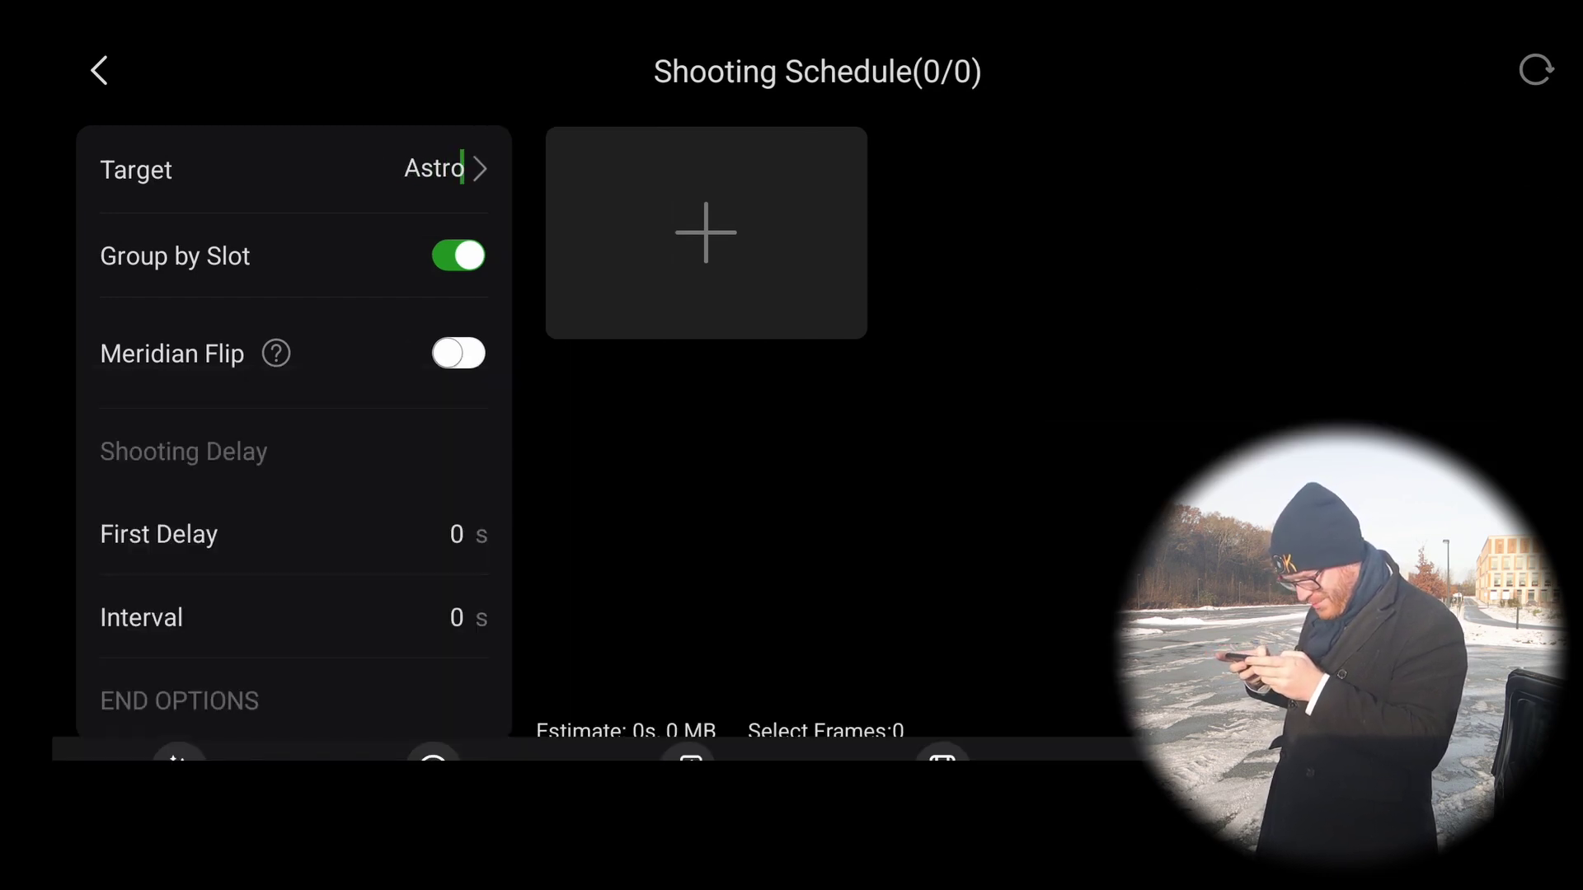
{"action": "left_click", "coordinate": [293, 534]}
{"action": "type", "text": "5"}
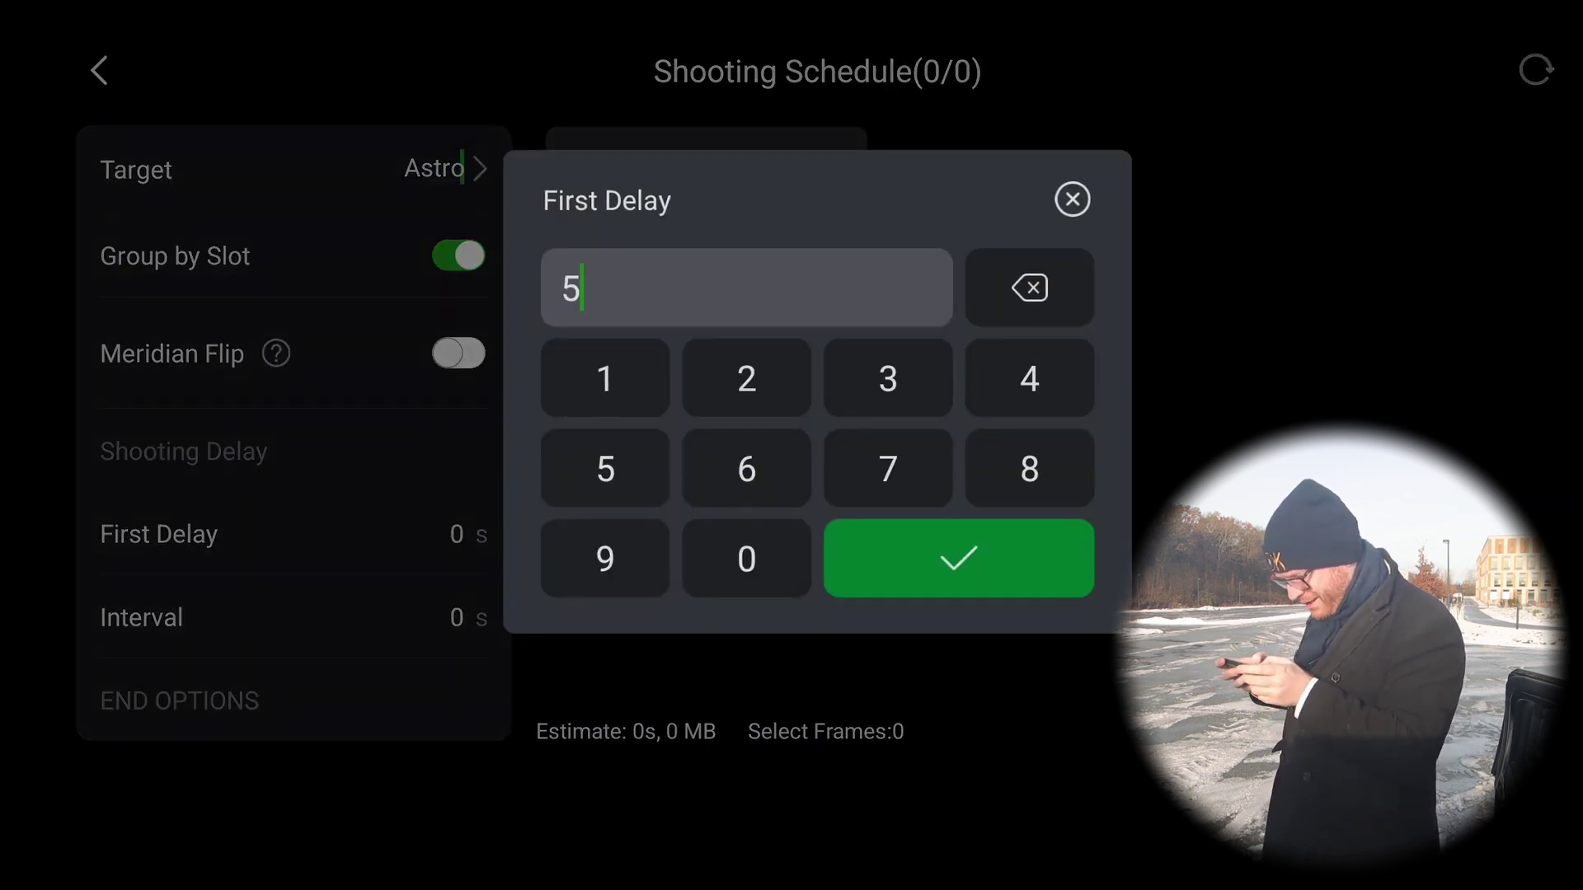
{"action": "left_click", "coordinate": [959, 558]}
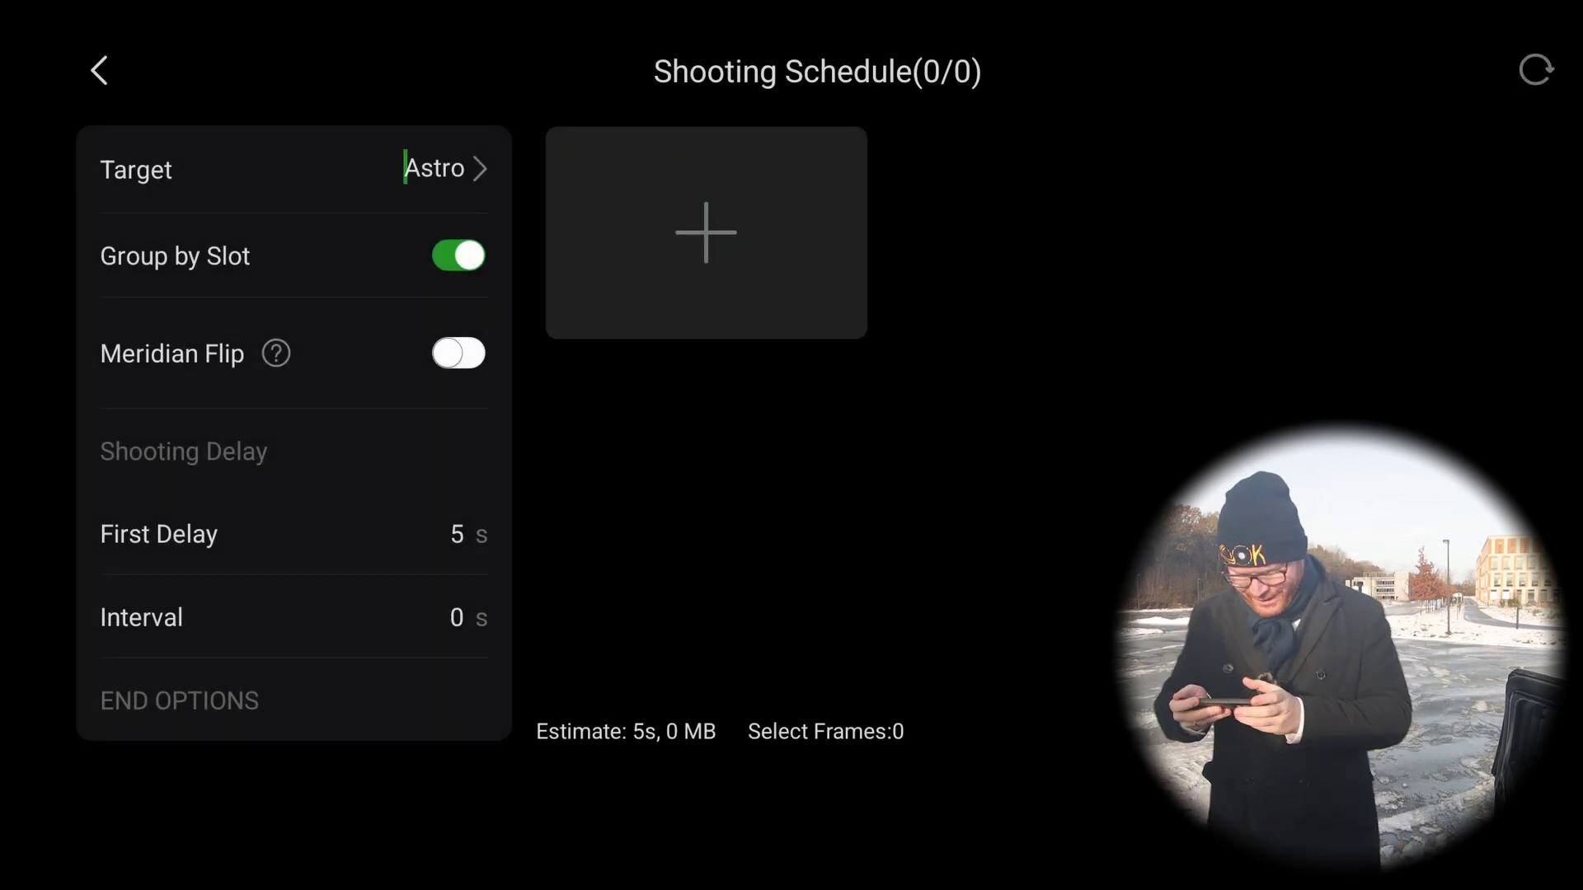
Step: Add a Light sequence of one 0.001 s exposure through the R filter
{"action": "left_click", "coordinate": [706, 233]}
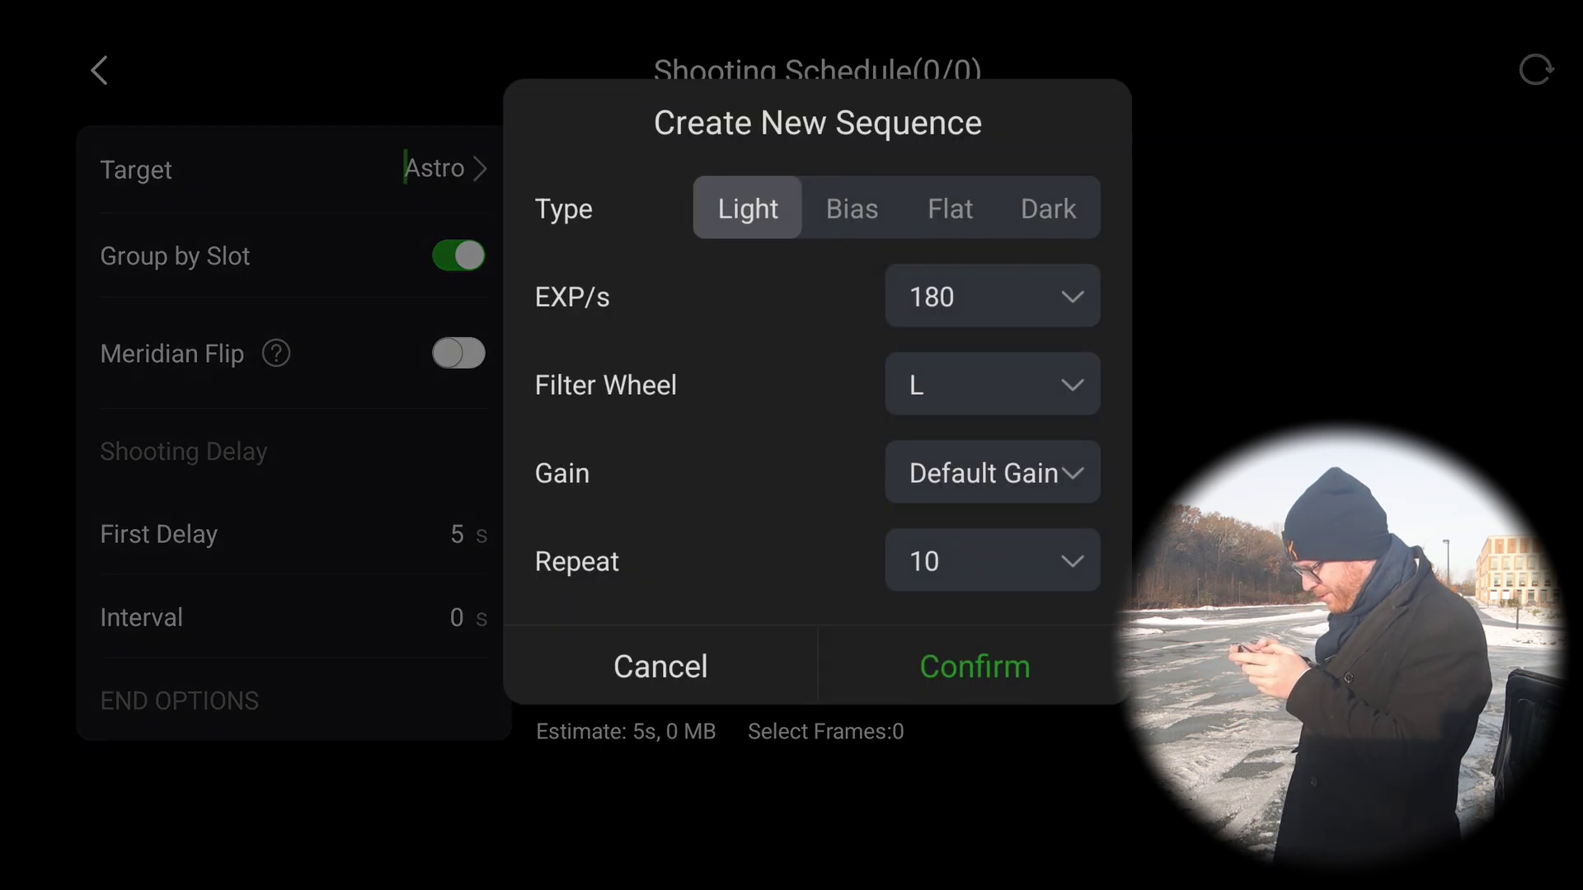
{"action": "left_click", "coordinate": [992, 296]}
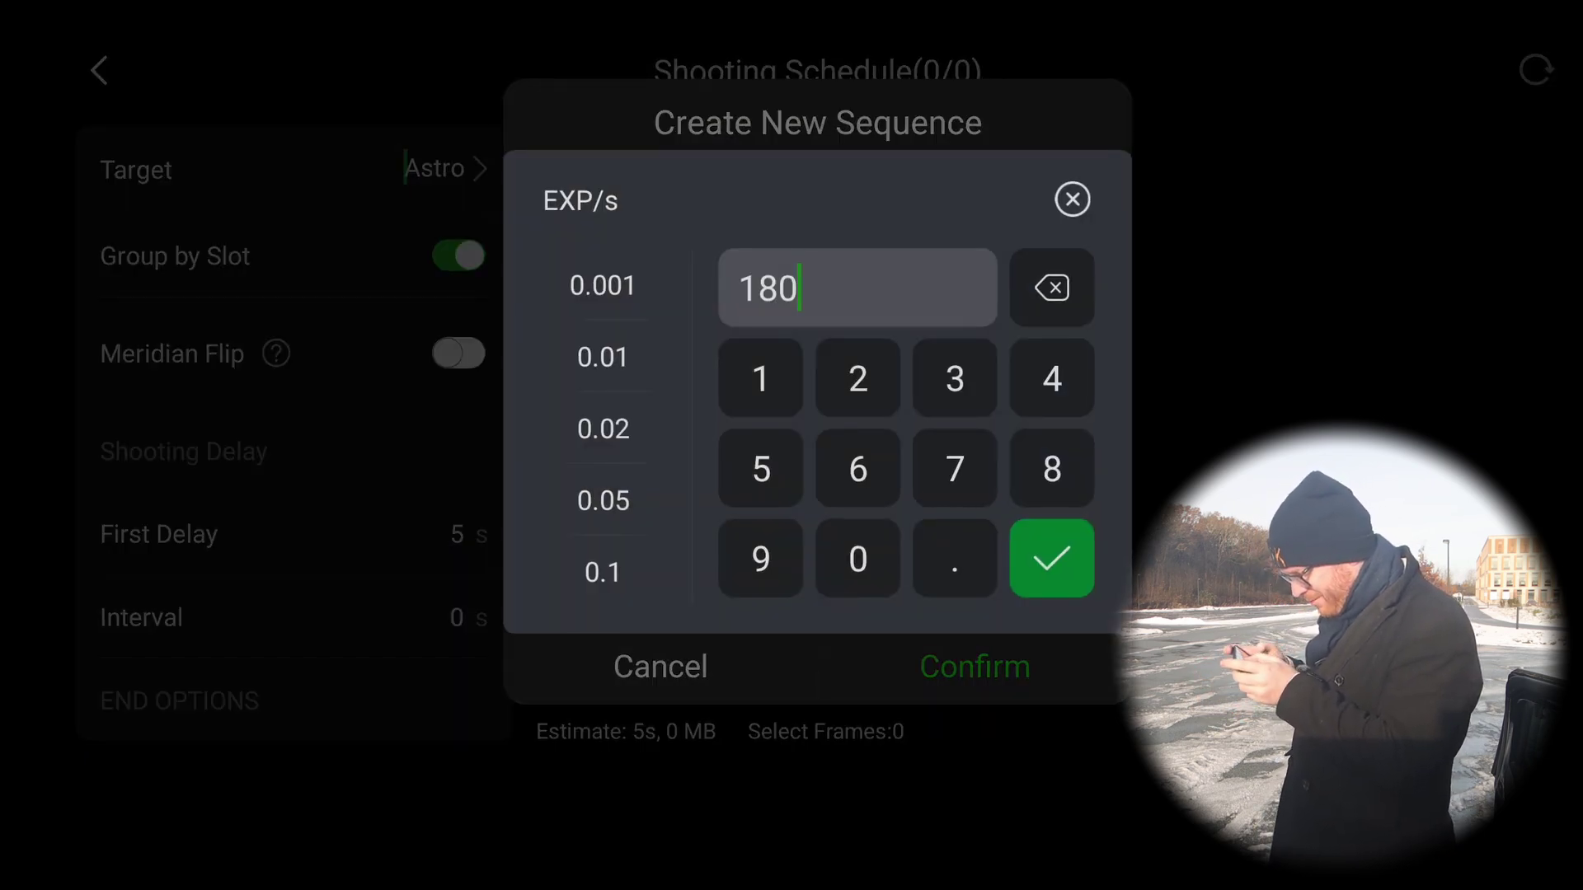
{"action": "left_click", "coordinate": [601, 283]}
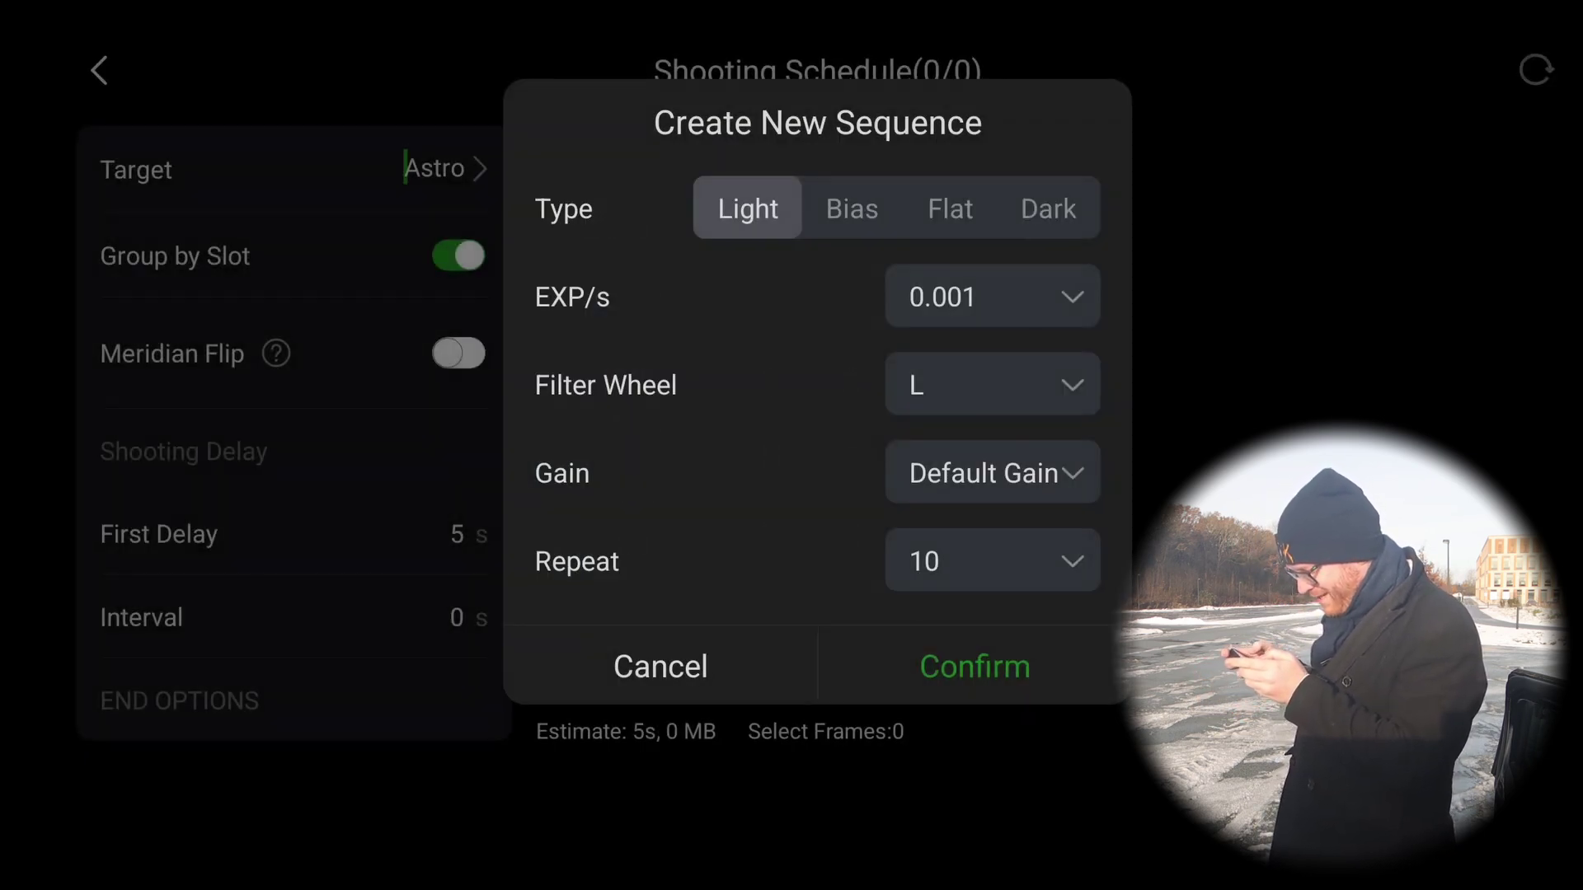
{"action": "left_click", "coordinate": [992, 384]}
{"action": "left_click", "coordinate": [989, 558]}
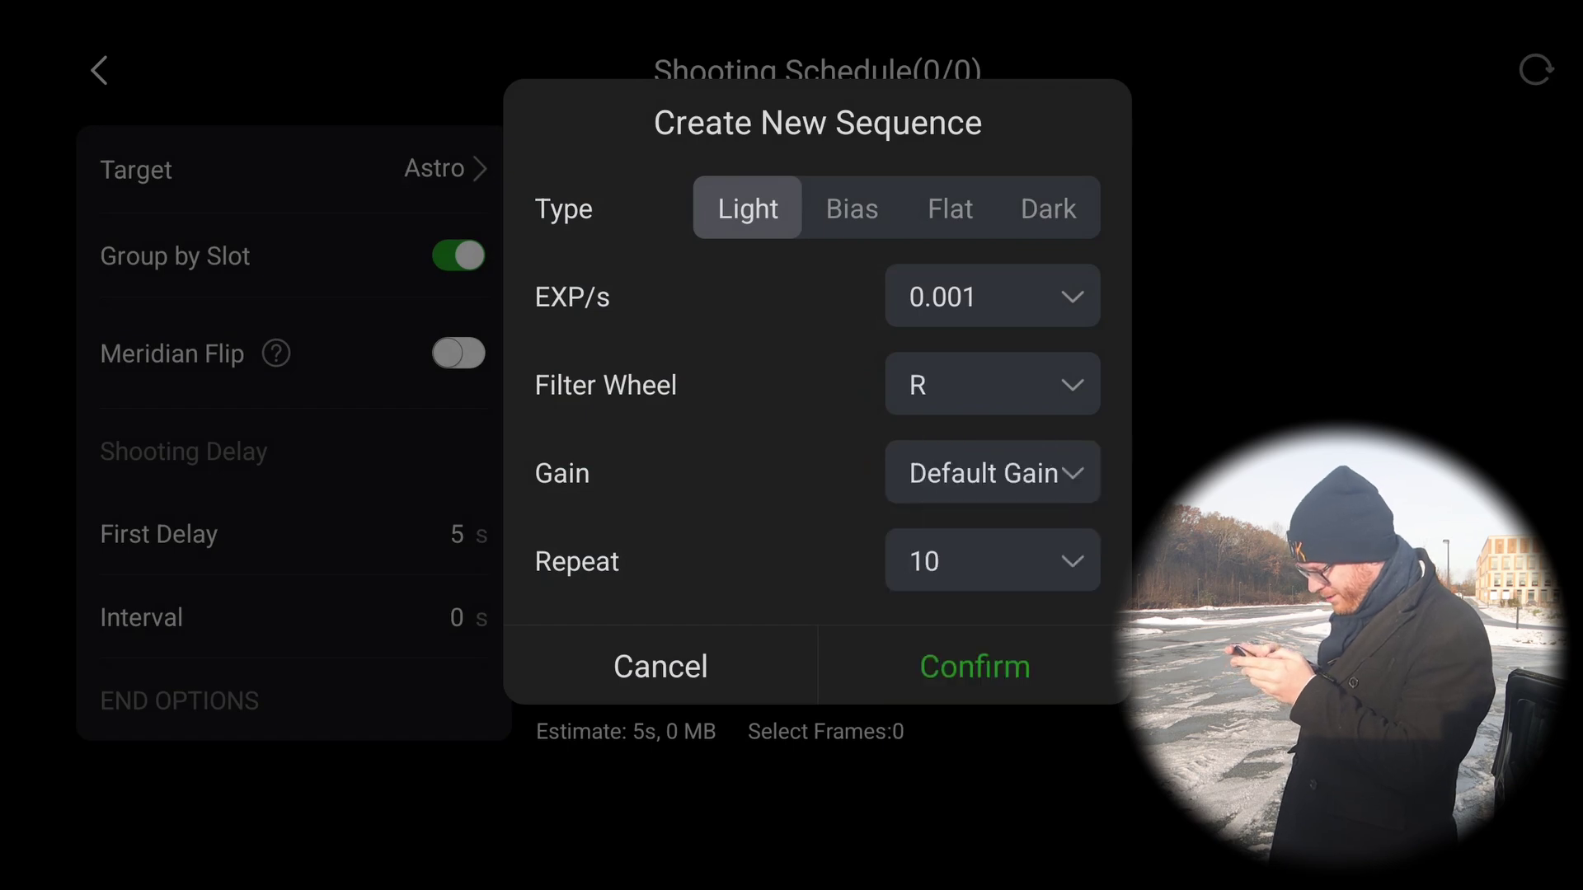
{"action": "left_click", "coordinate": [992, 561]}
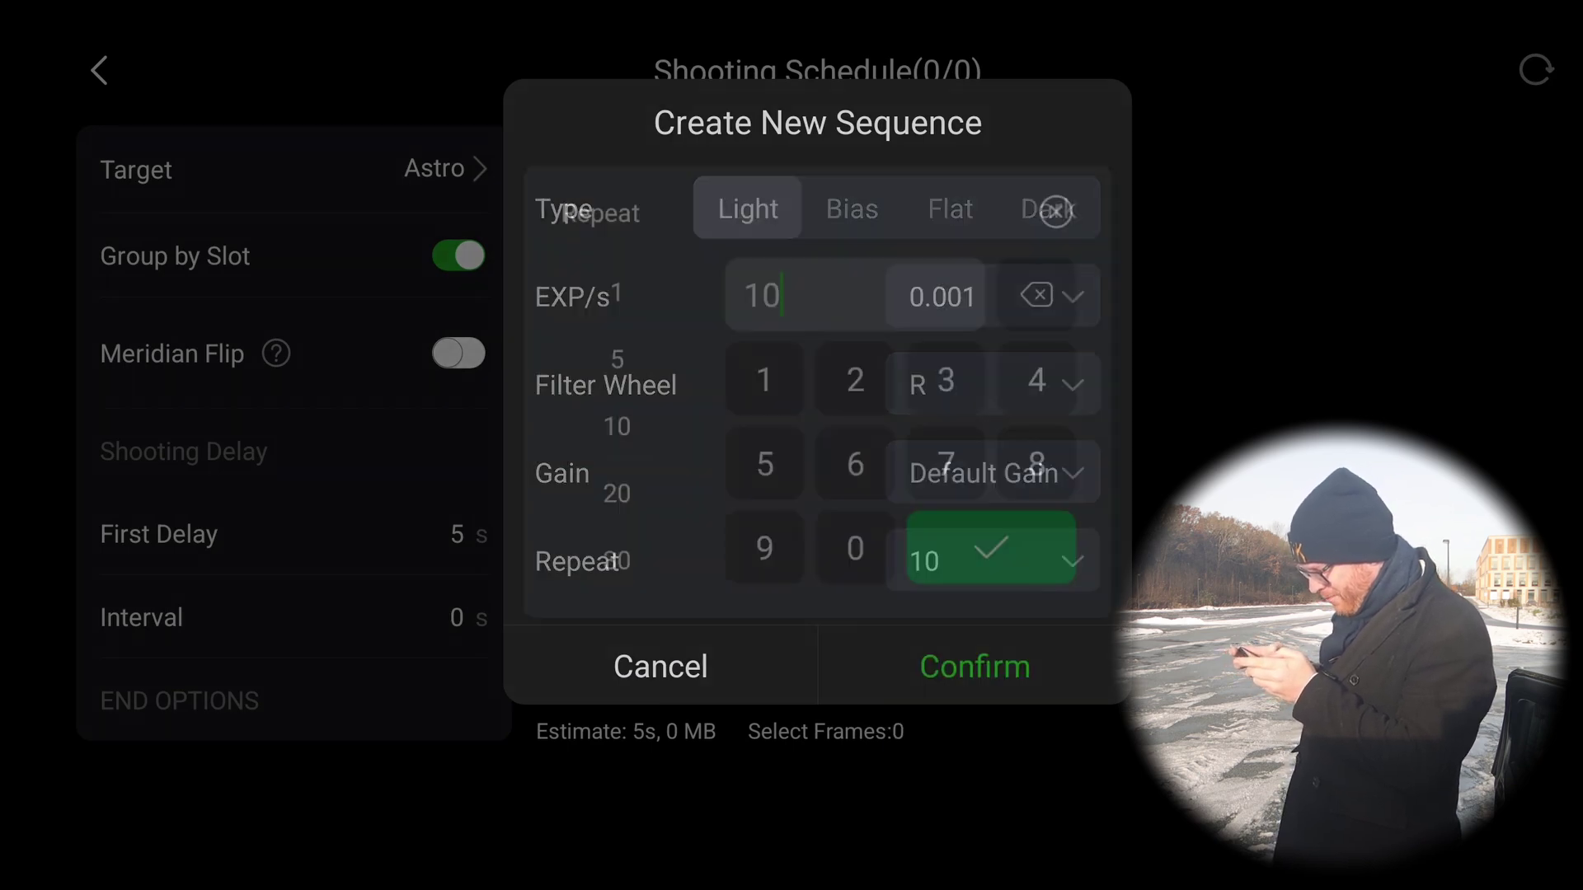
{"action": "left_click", "coordinate": [761, 379]}
{"action": "left_click", "coordinate": [1051, 288]}
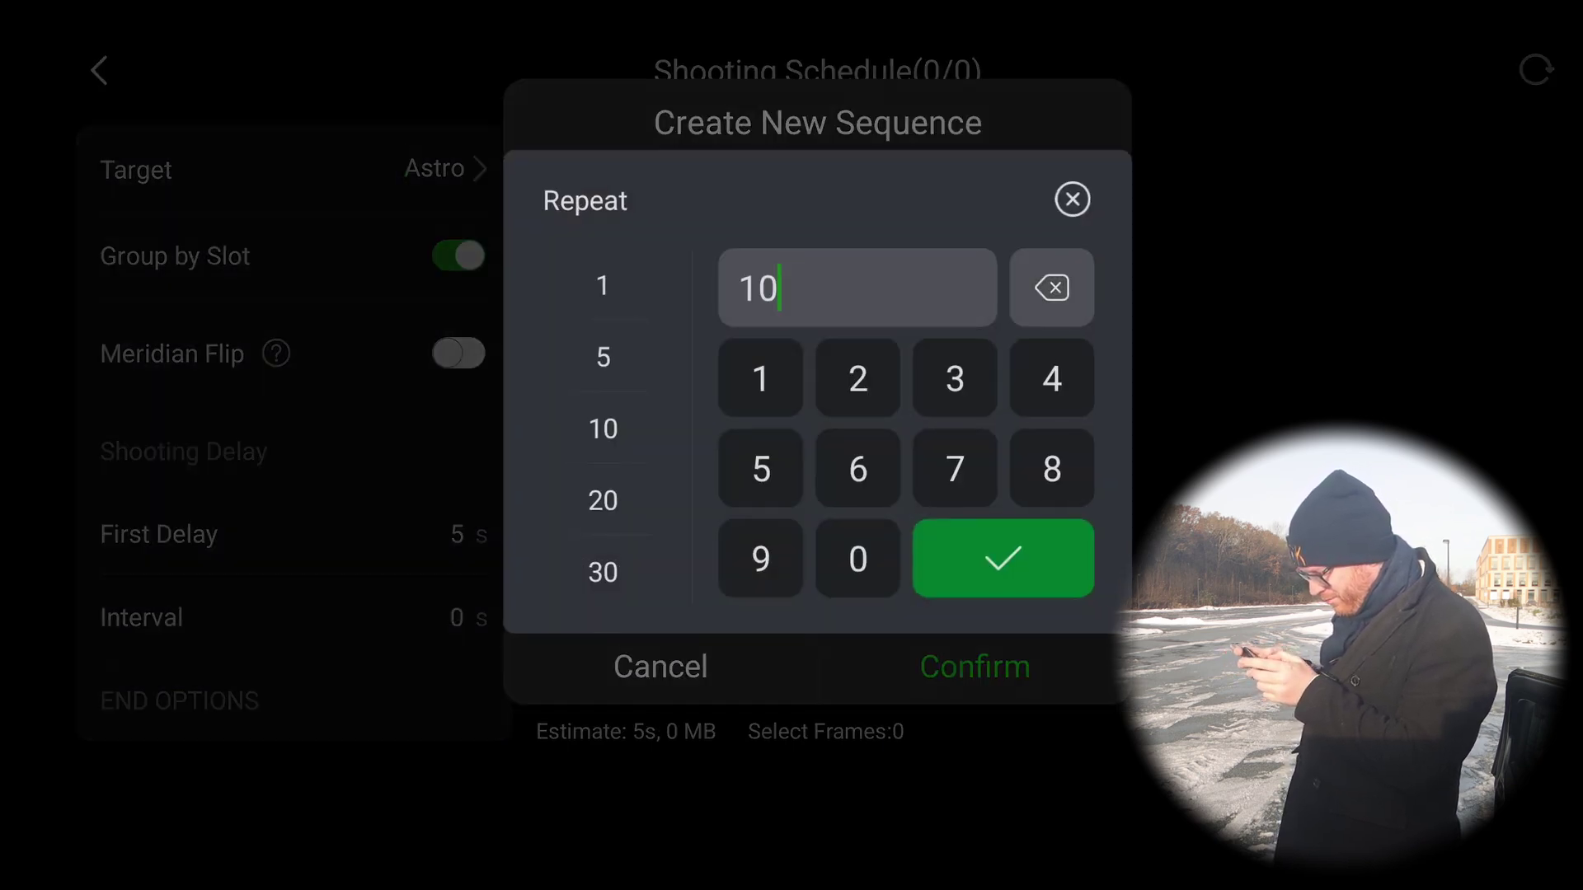
{"action": "left_click", "coordinate": [1051, 288]}
{"action": "left_click", "coordinate": [1003, 558]}
{"action": "left_click", "coordinate": [975, 666]}
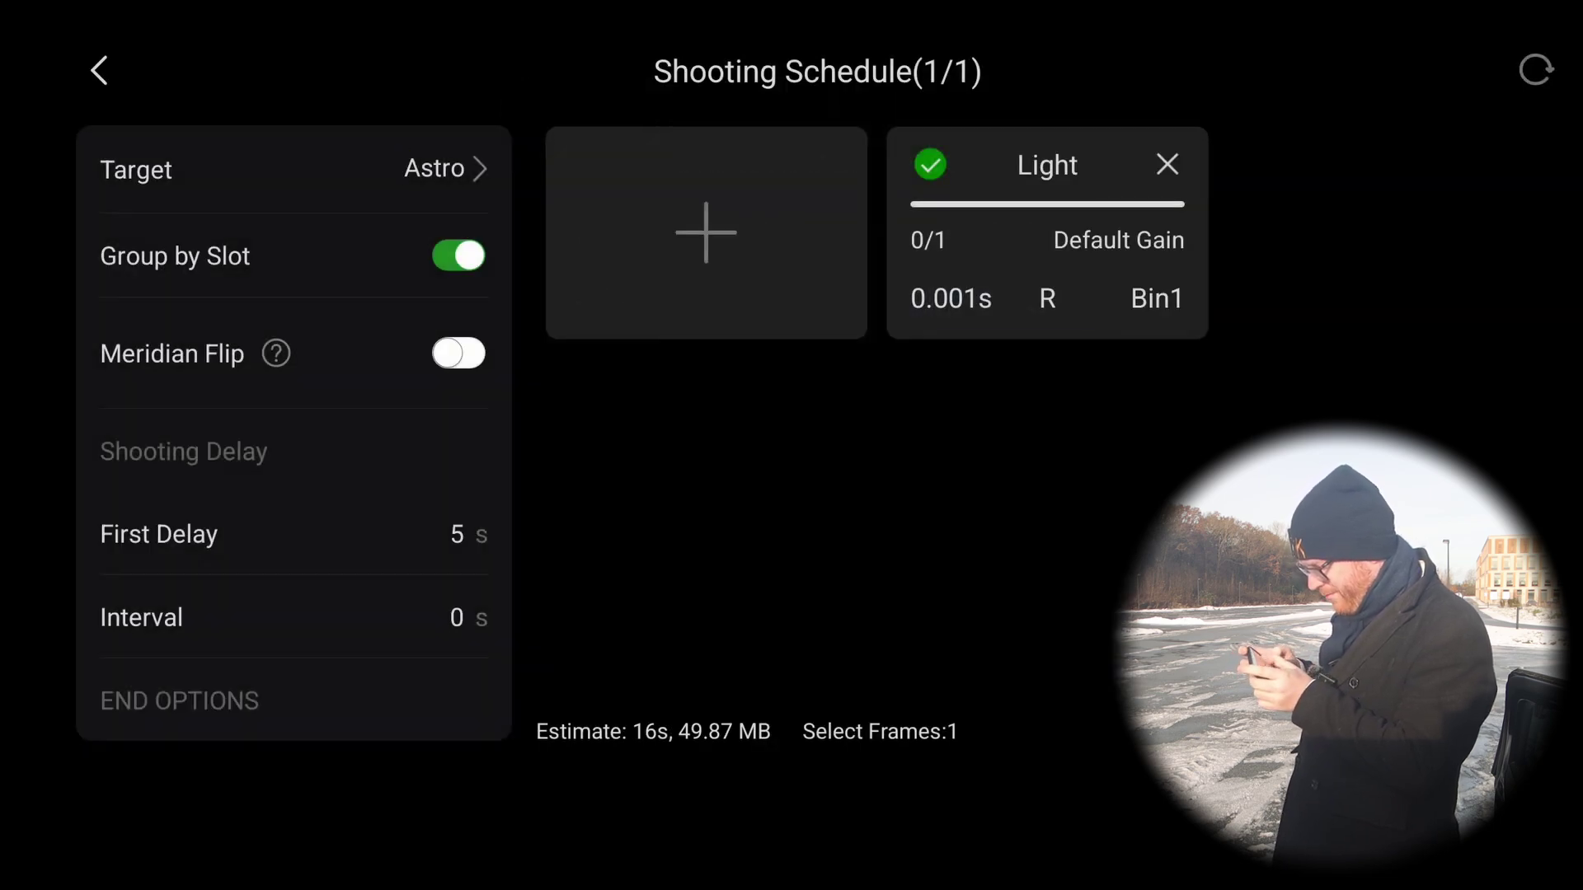
Step: Start a second capture sequence using the G filter
{"action": "left_click", "coordinate": [705, 232]}
{"action": "left_click", "coordinate": [993, 384]}
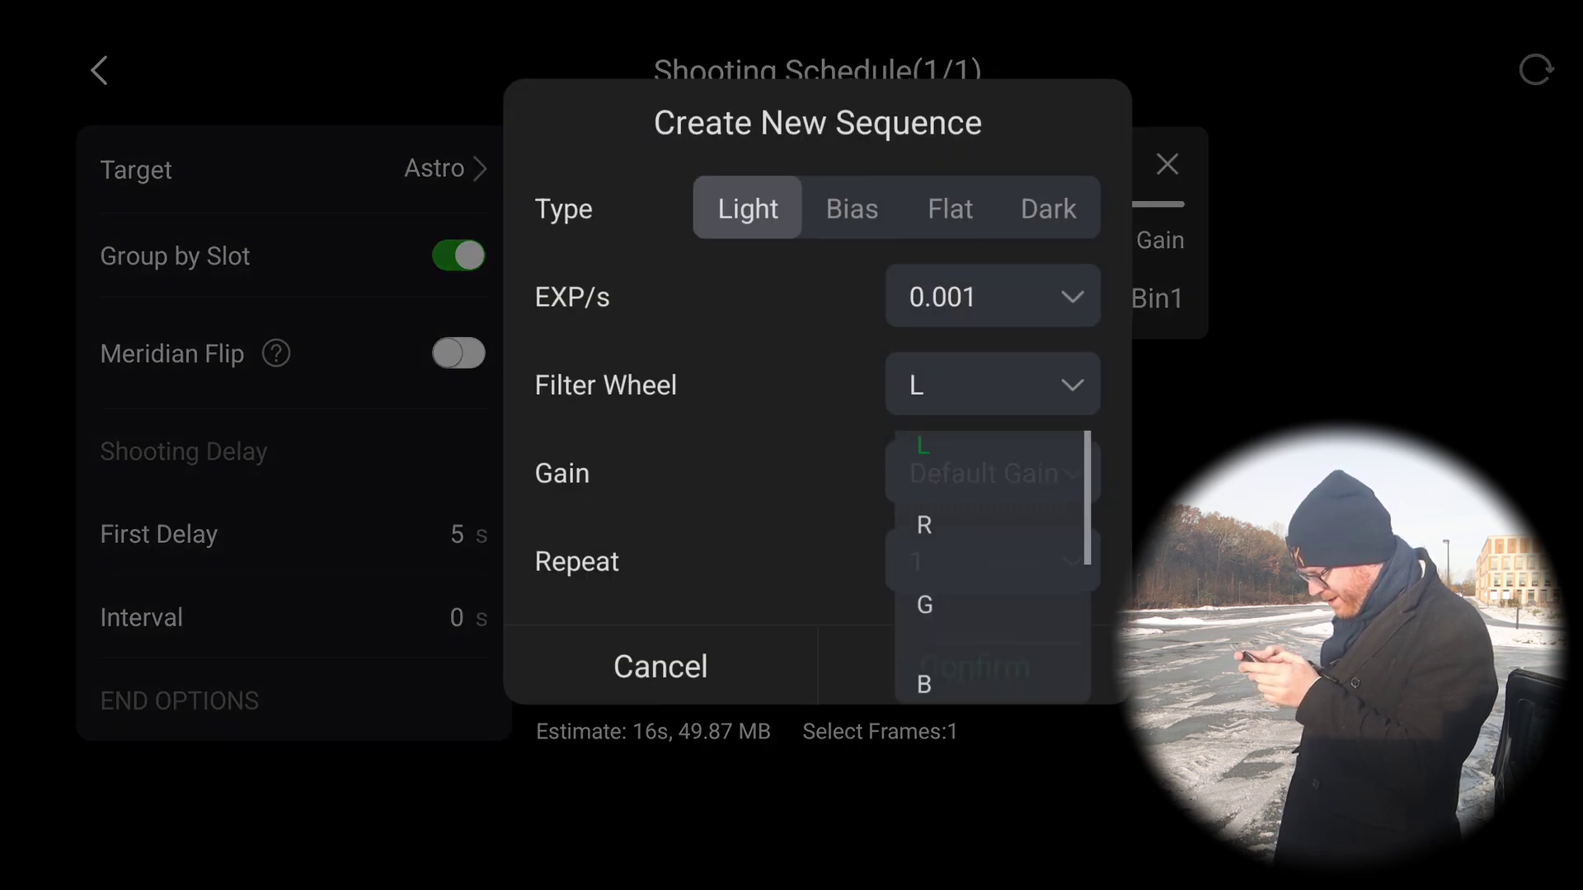
{"action": "left_click", "coordinate": [926, 651]}
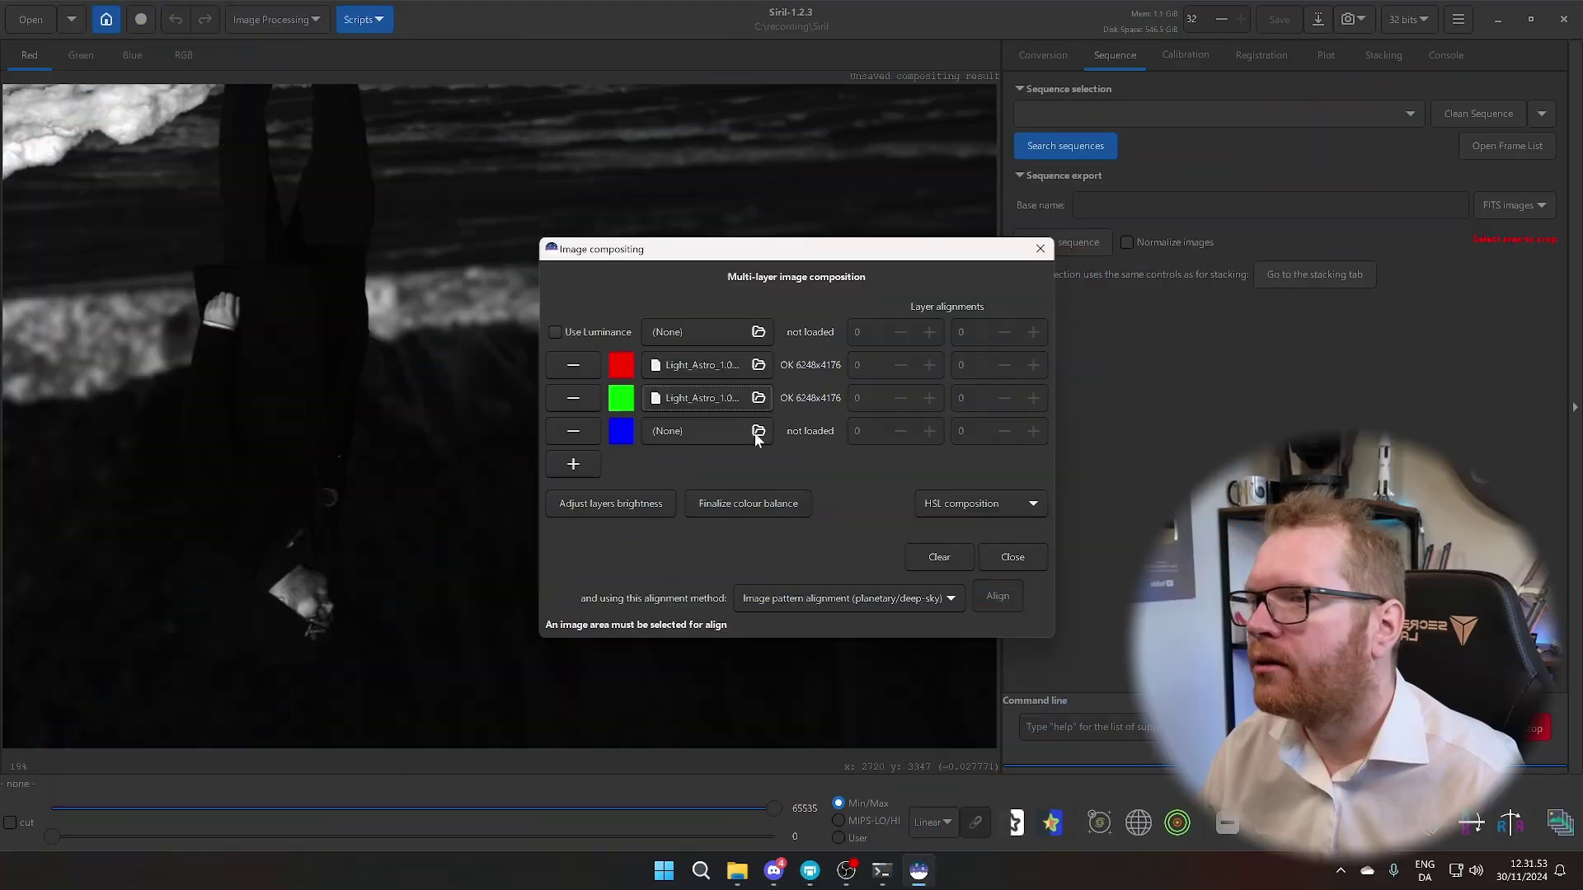
Step: Load the blue-filter FIT frame from folder 1 as the blue layer and view the RGB composite
{"action": "left_click", "coordinate": [757, 432]}
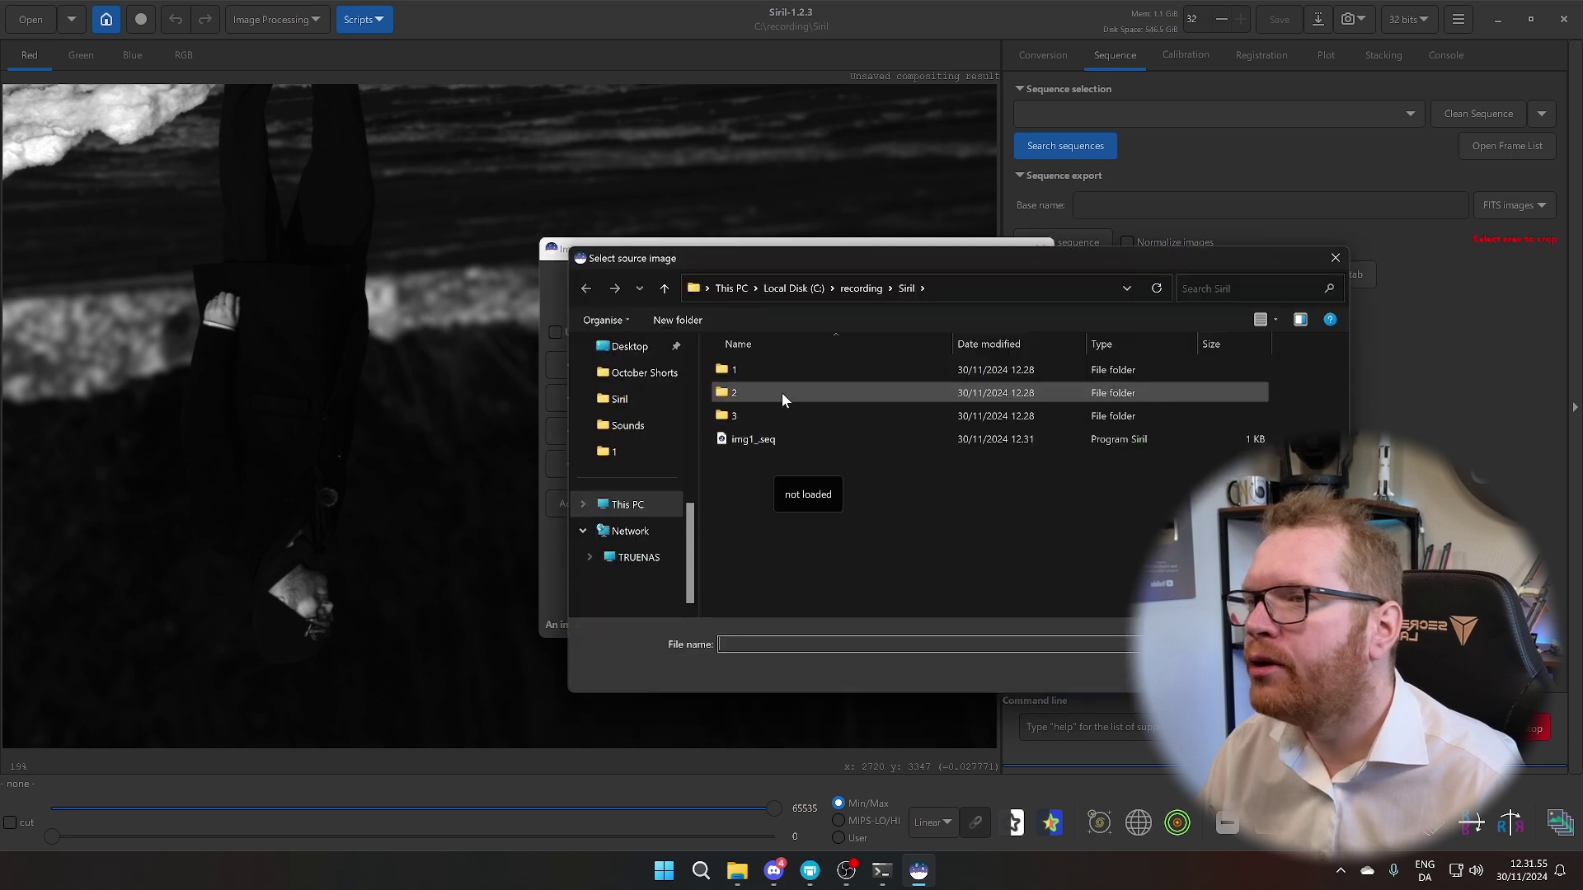
{"action": "double_click", "coordinate": [774, 371]}
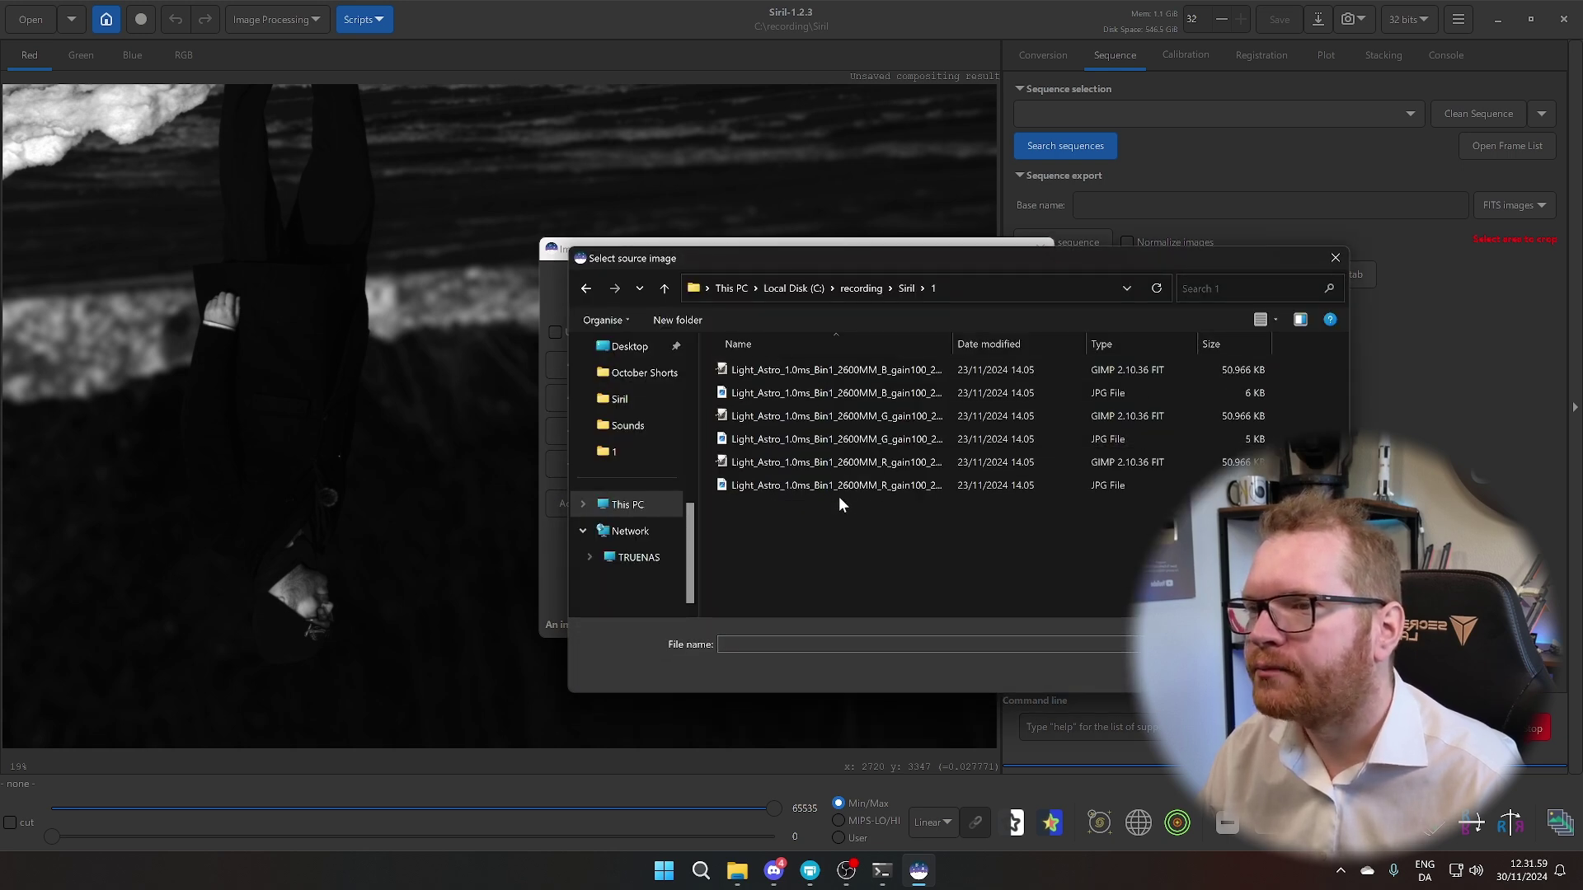
{"action": "left_click", "coordinate": [884, 373]}
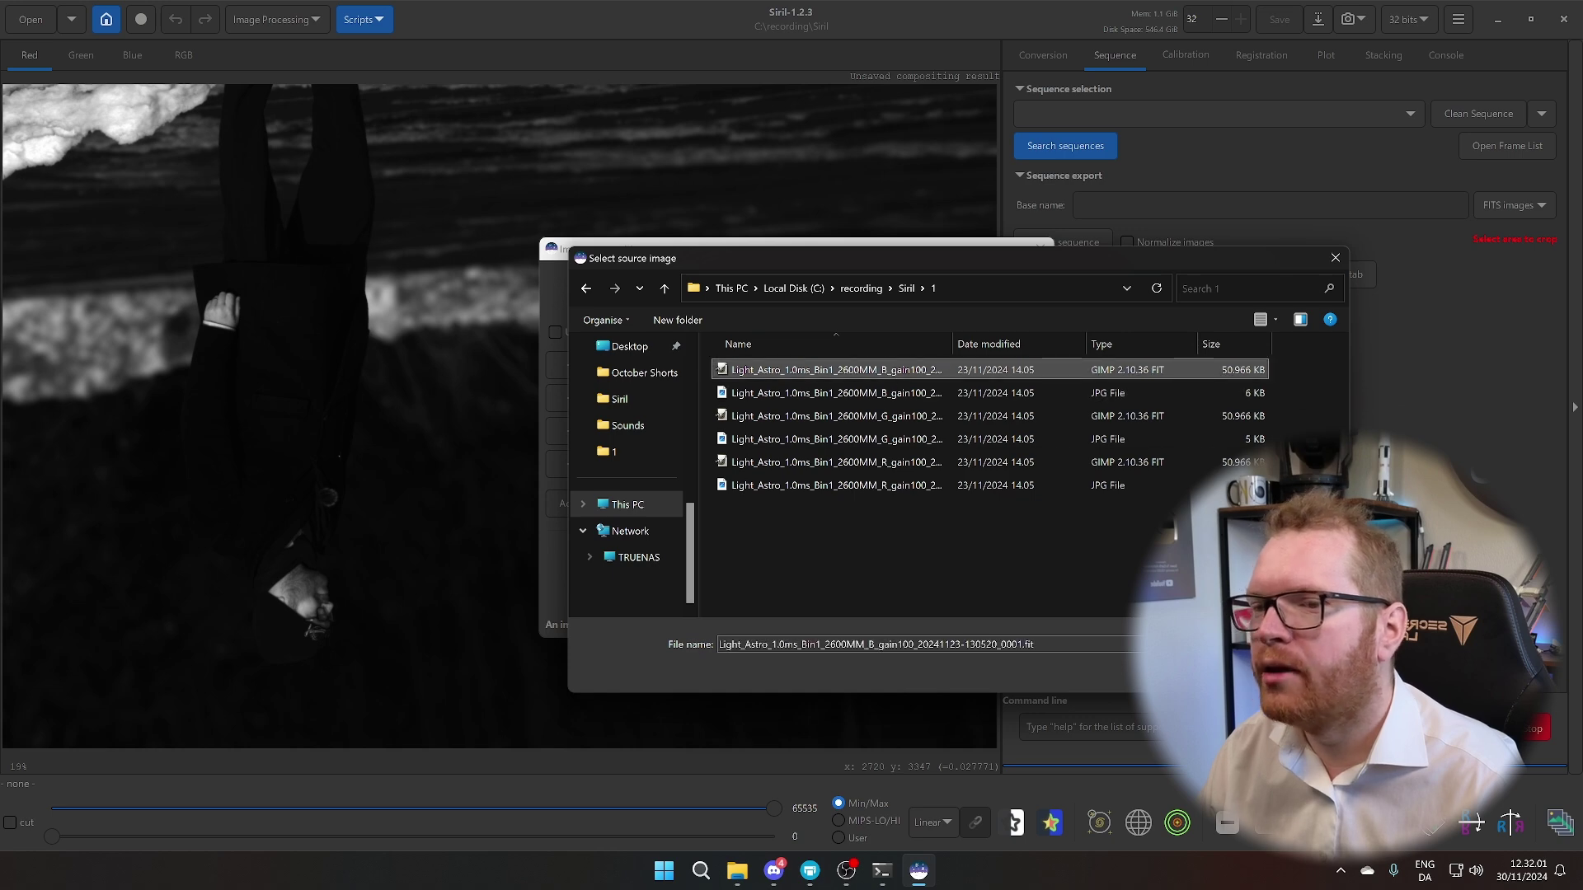
{"action": "left_click", "coordinate": [1220, 672]}
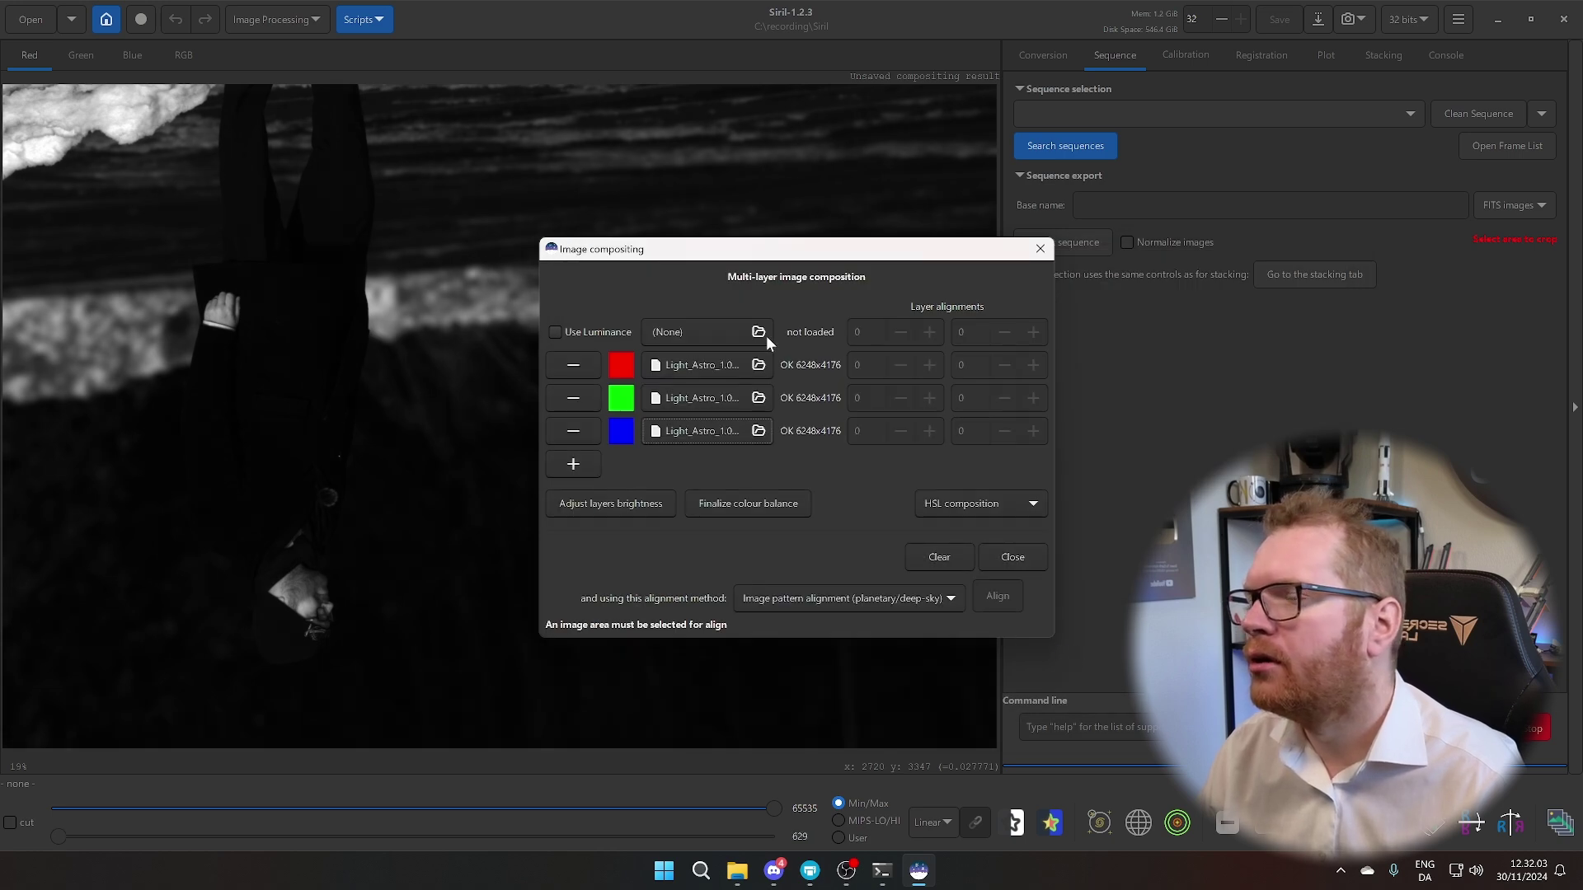
{"action": "left_click_drag", "start_coordinate": [762, 252], "coordinate": [983, 269]}
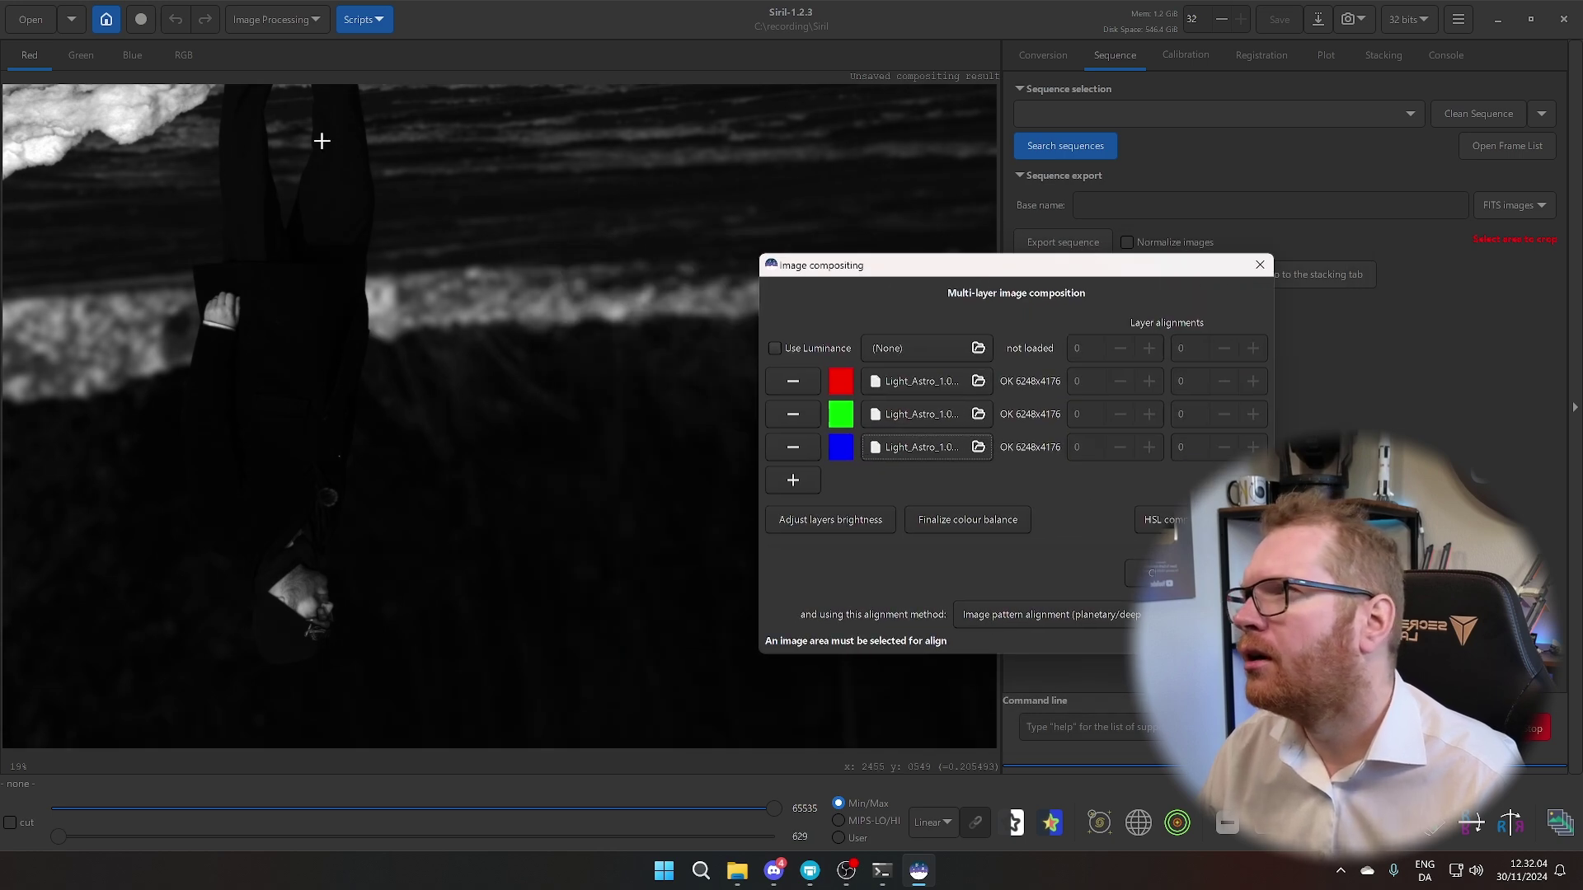
{"action": "left_click", "coordinate": [175, 52]}
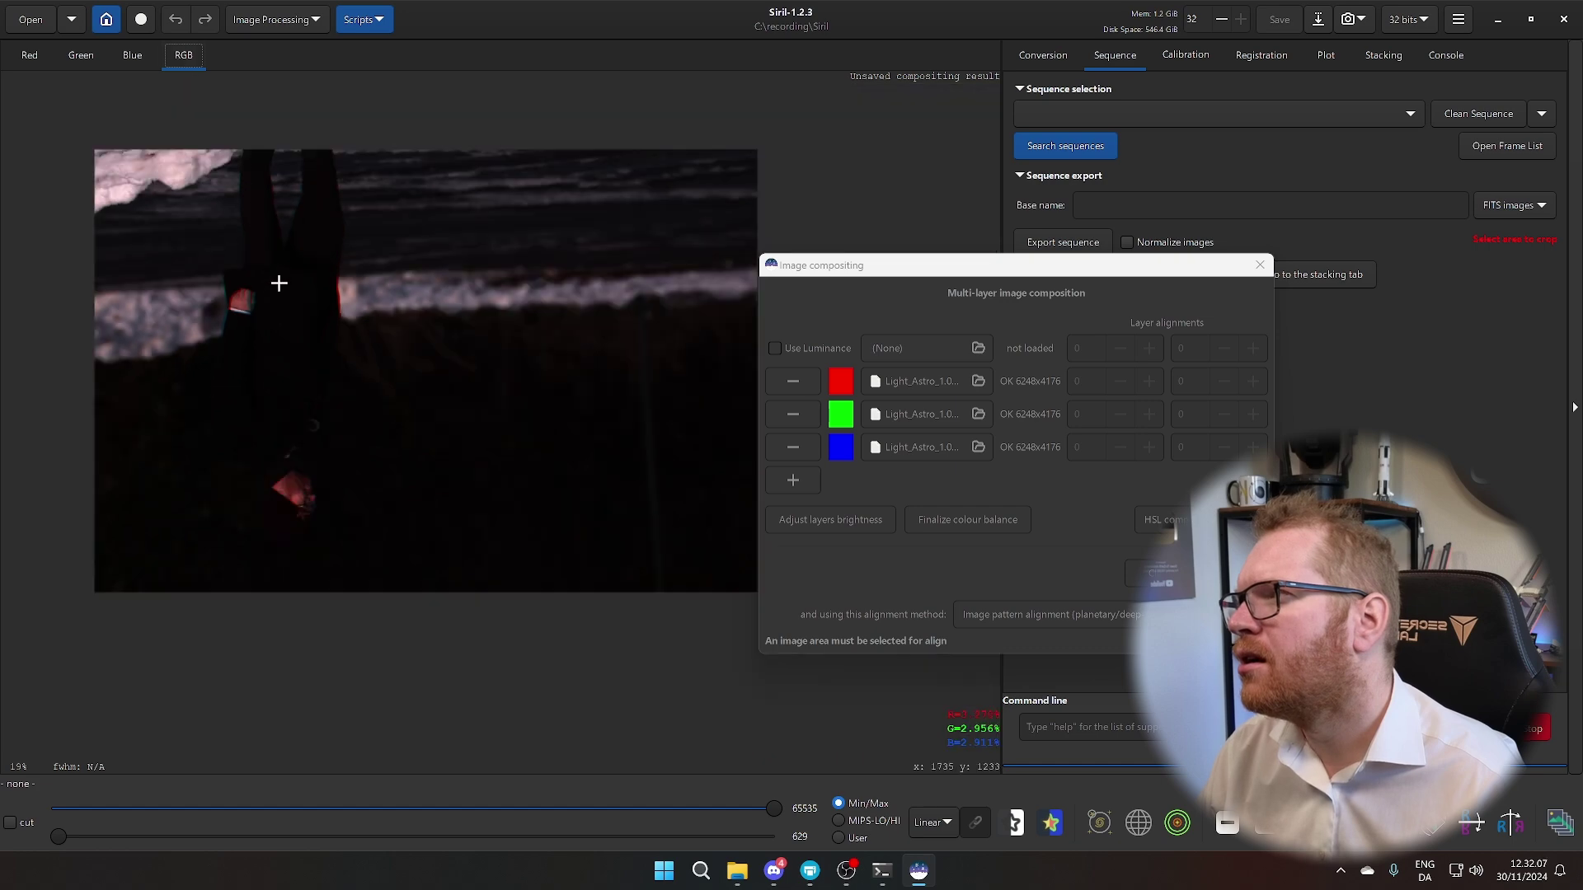
Step: Zoom out on the composite, widen the selection around the hand, and return to compositing
{"action": "scroll", "coordinate": [255, 332], "scroll_direction": "up", "scroll_amount": 4}
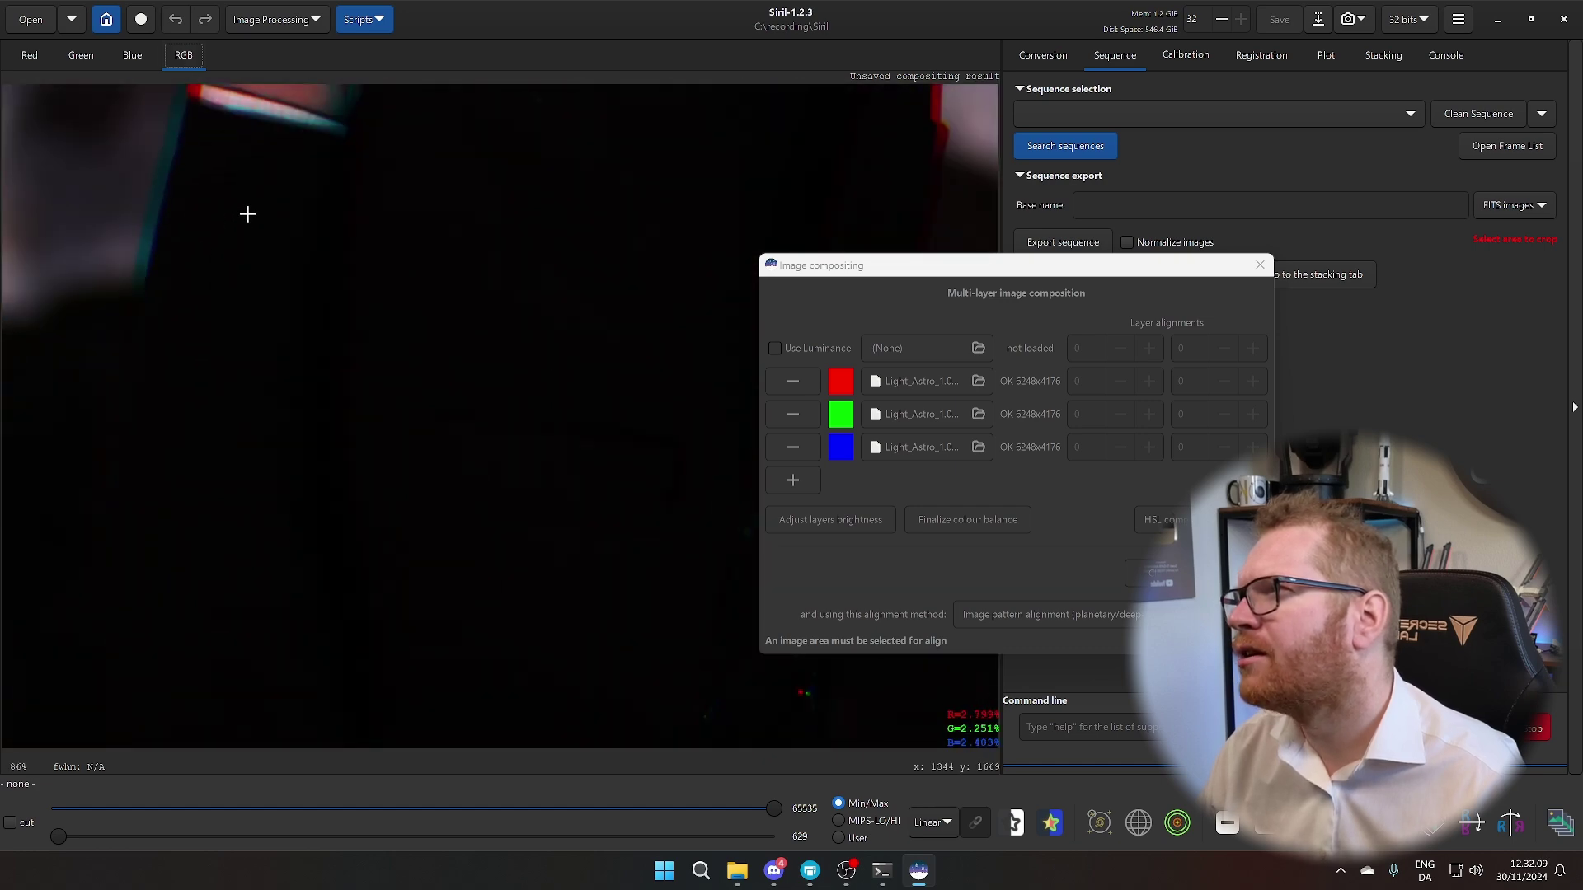
{"action": "scroll", "coordinate": [267, 182], "scroll_direction": "down", "scroll_amount": 1}
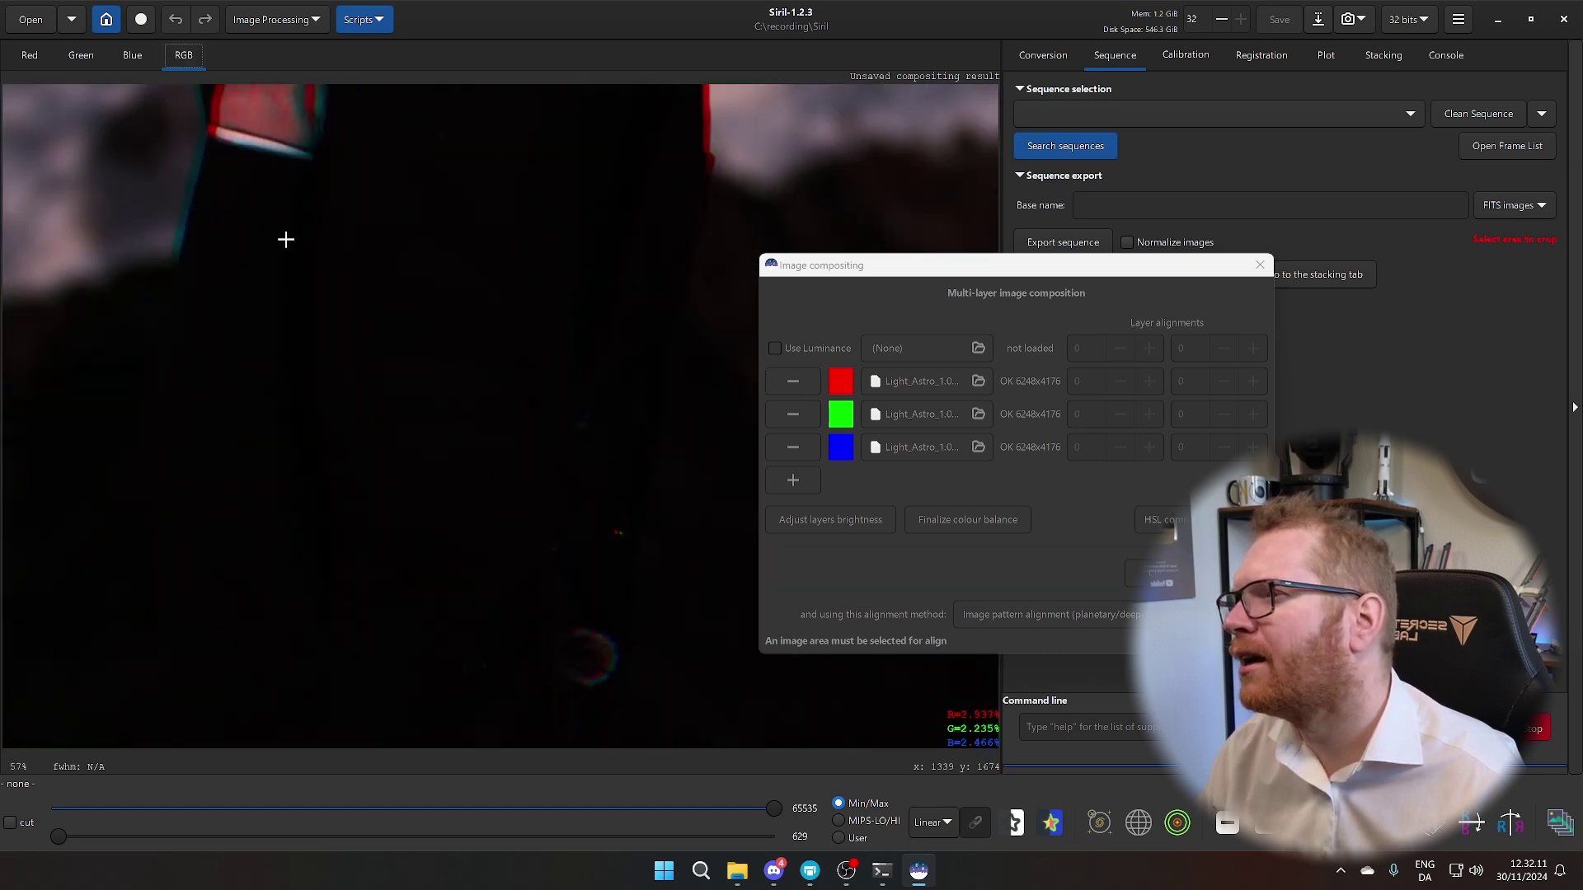
{"action": "scroll", "coordinate": [435, 413], "scroll_direction": "down", "scroll_amount": 1}
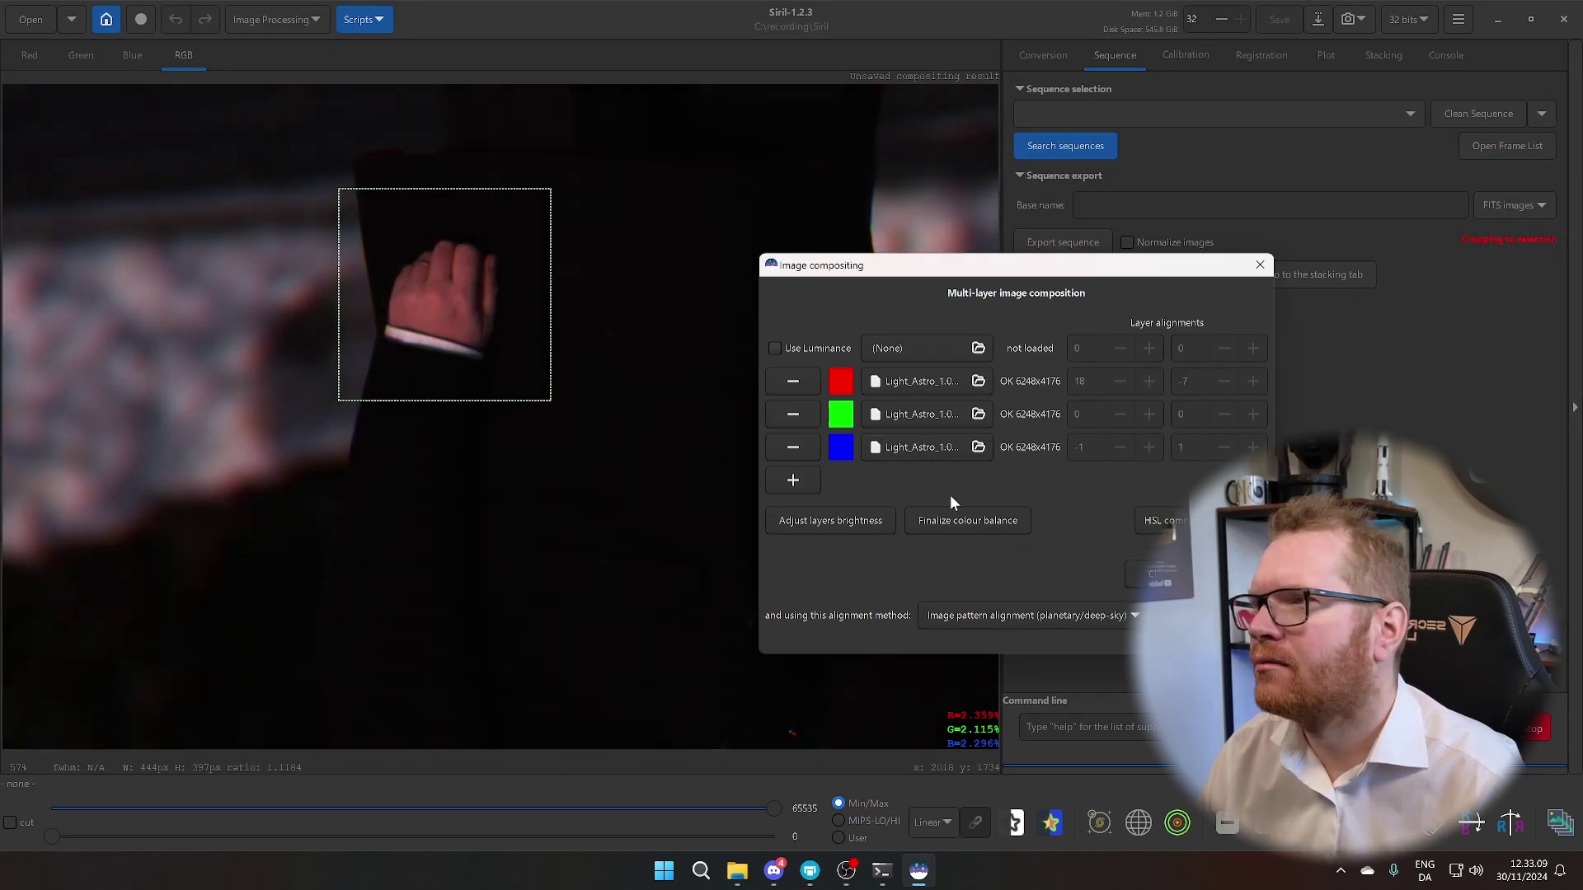
{"action": "left_click", "coordinate": [1261, 266]}
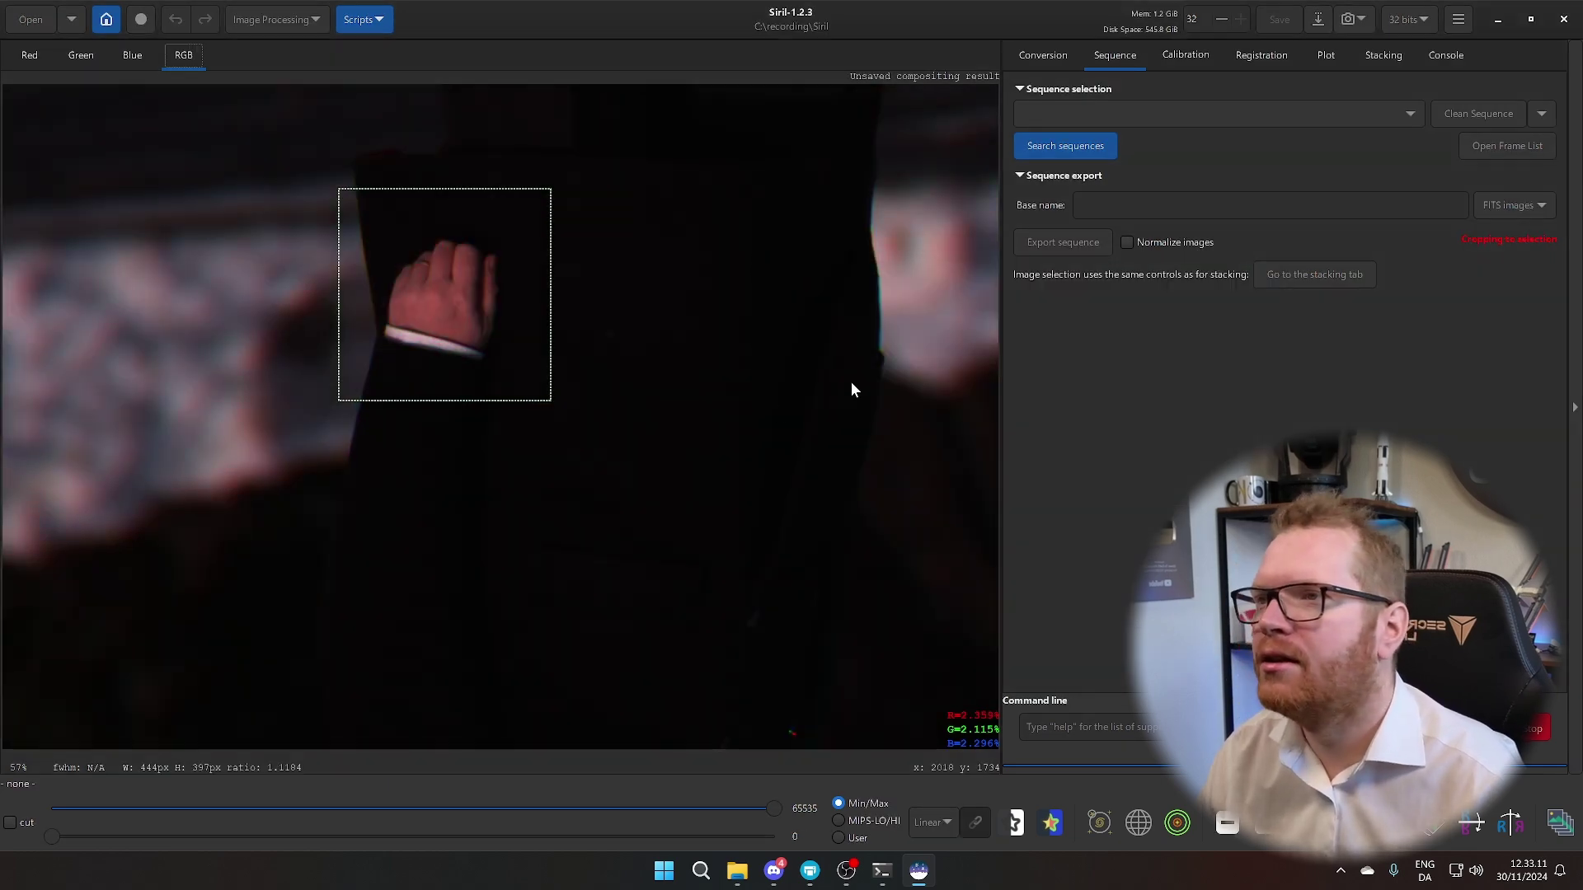
{"action": "scroll", "coordinate": [756, 458], "scroll_direction": "down", "scroll_amount": 1}
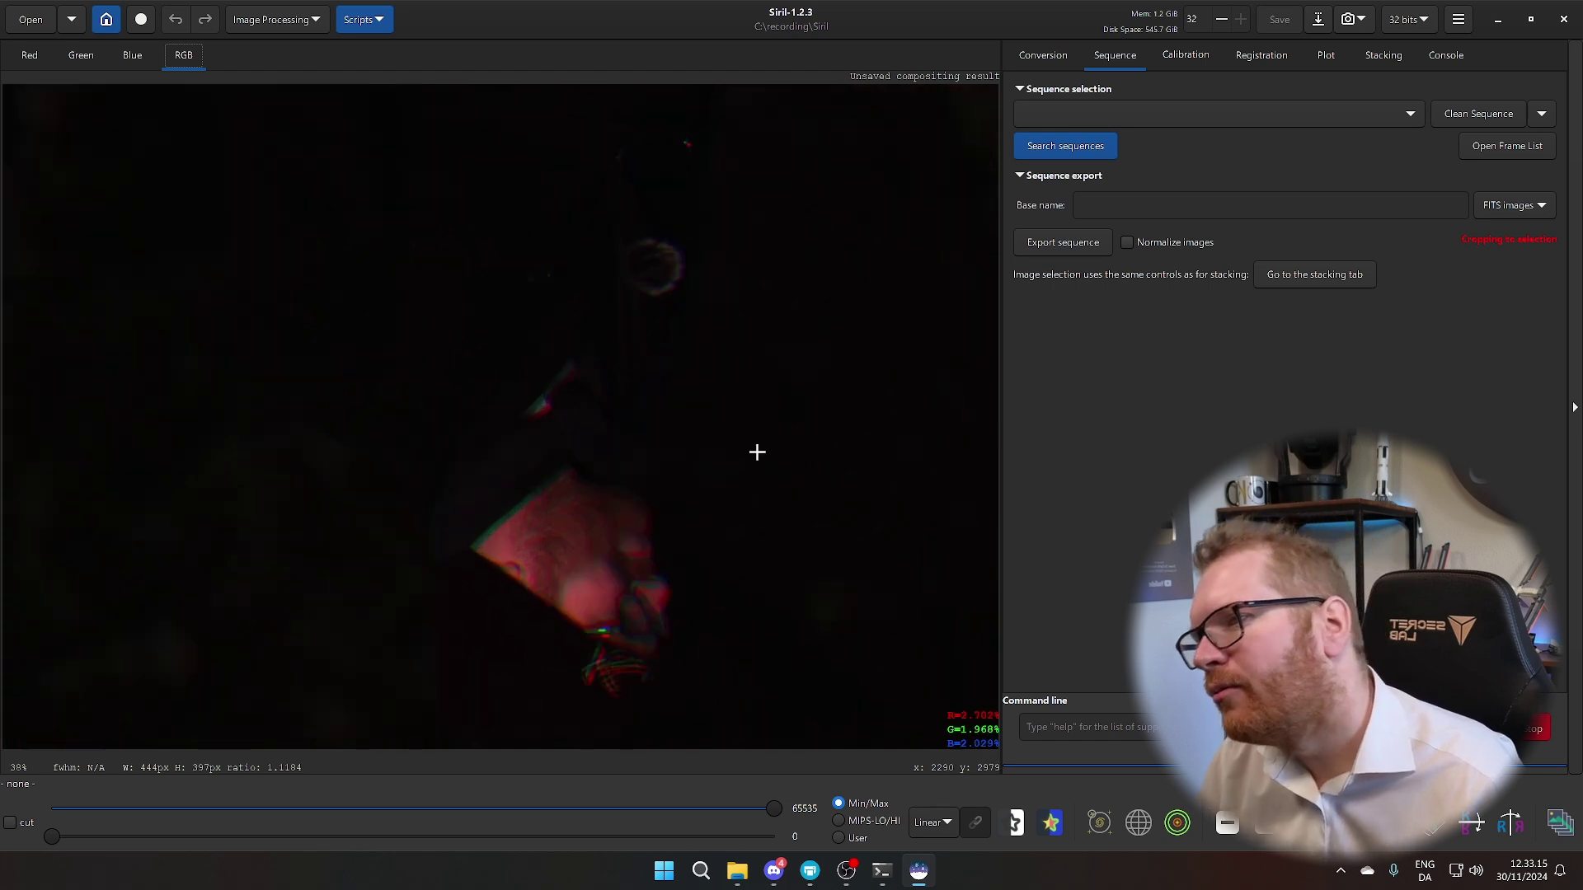
{"action": "scroll", "coordinate": [682, 498], "scroll_direction": "up", "scroll_amount": 1}
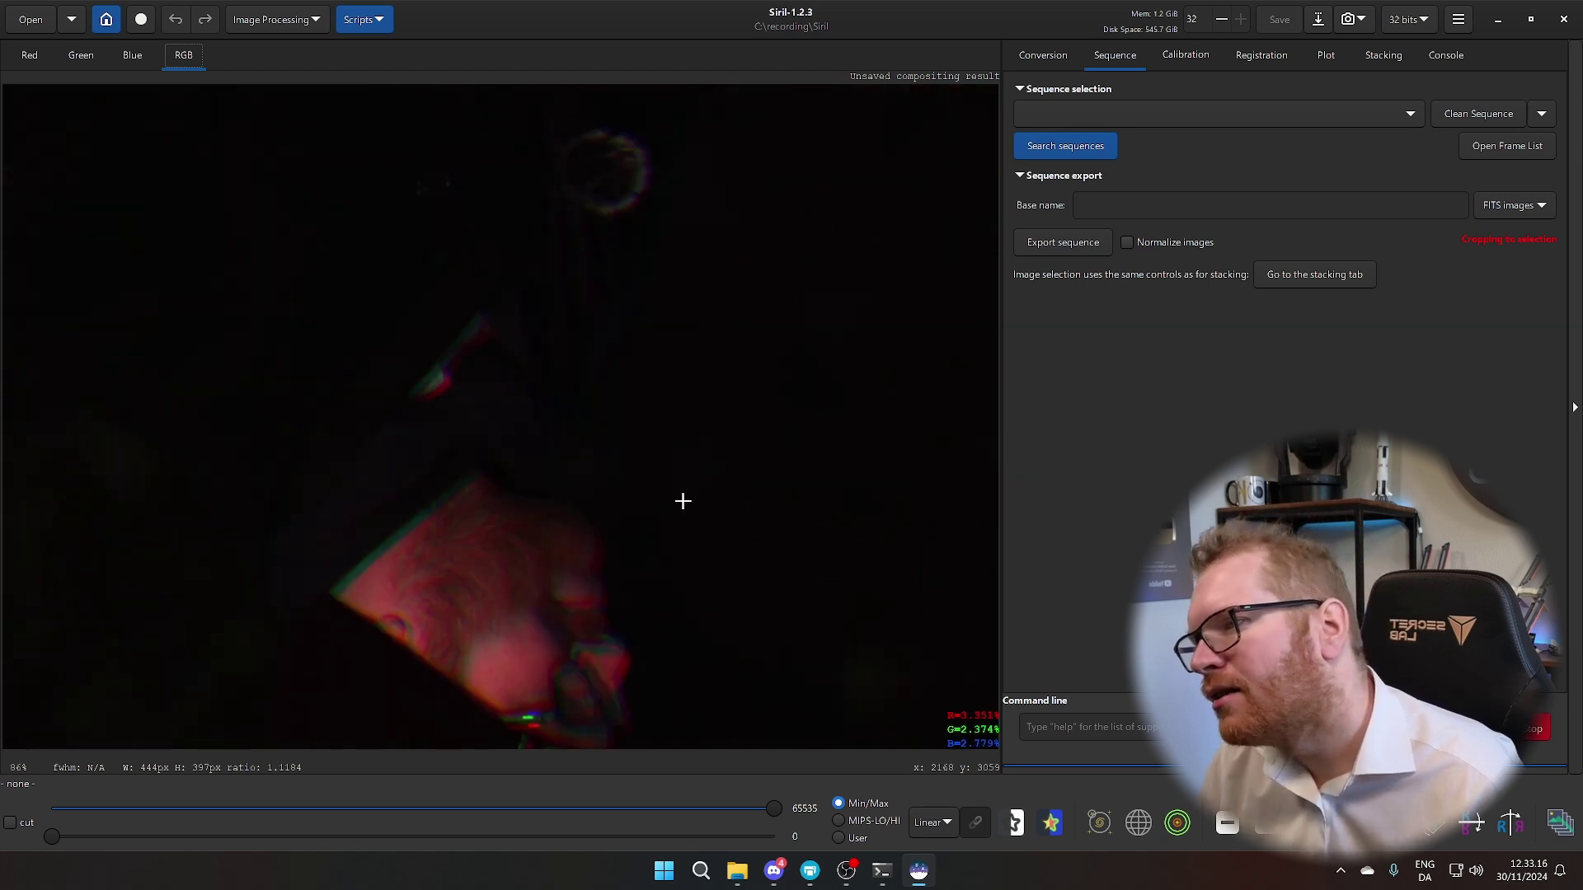
{"action": "scroll", "coordinate": [668, 517], "scroll_direction": "down", "scroll_amount": 1}
{"action": "scroll", "coordinate": [668, 503], "scroll_direction": "down", "scroll_amount": 3}
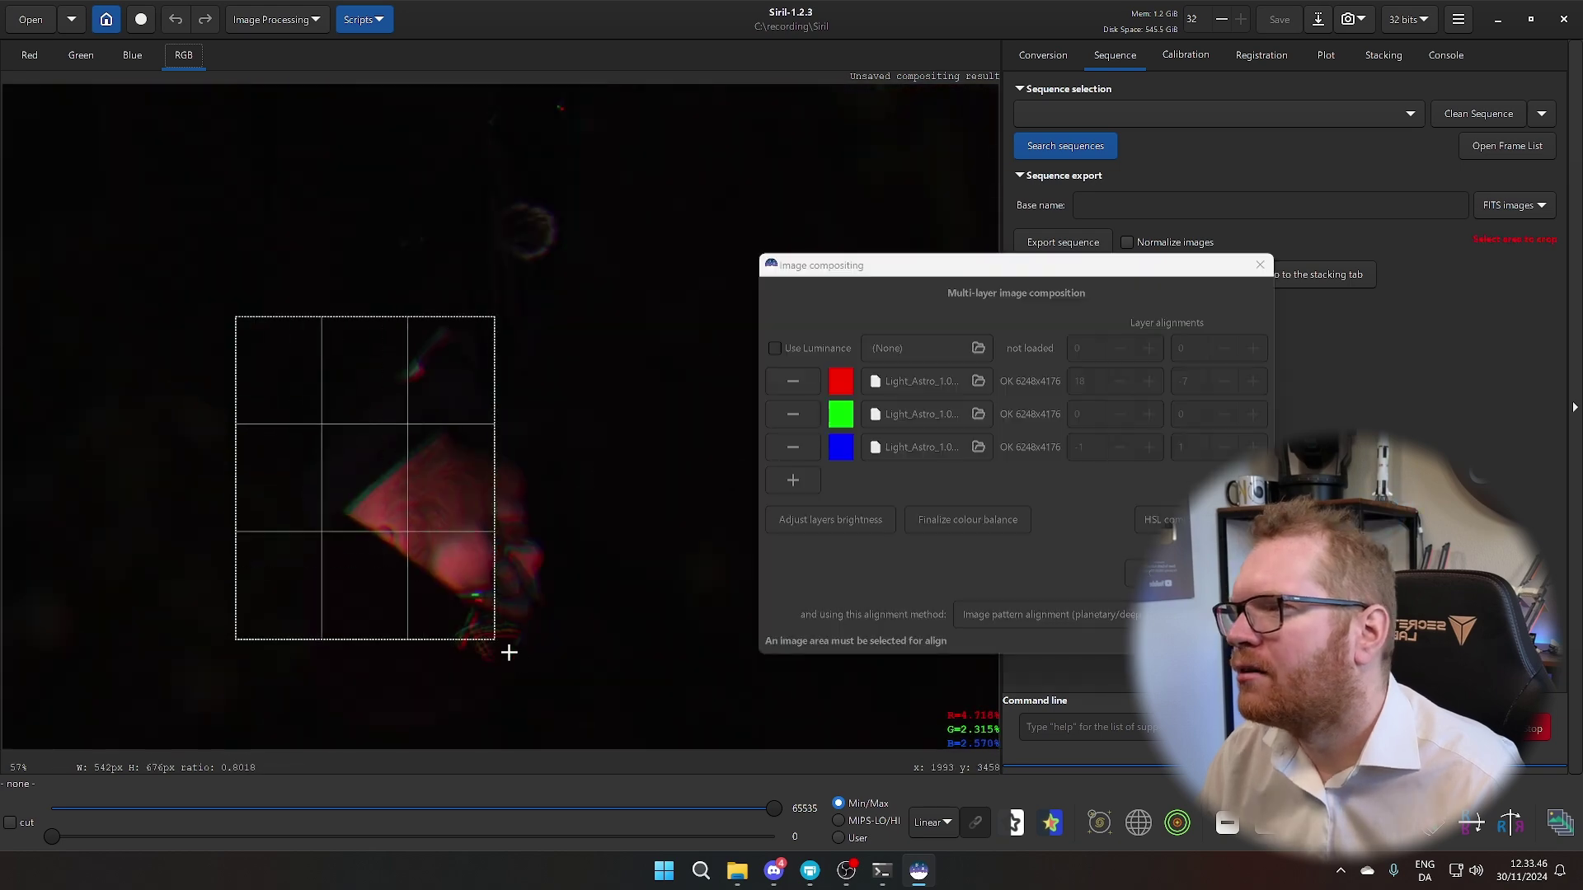
{"action": "left_click_drag", "start_coordinate": [508, 653], "coordinate": [662, 701]}
{"action": "left_click", "coordinate": [1110, 580]}
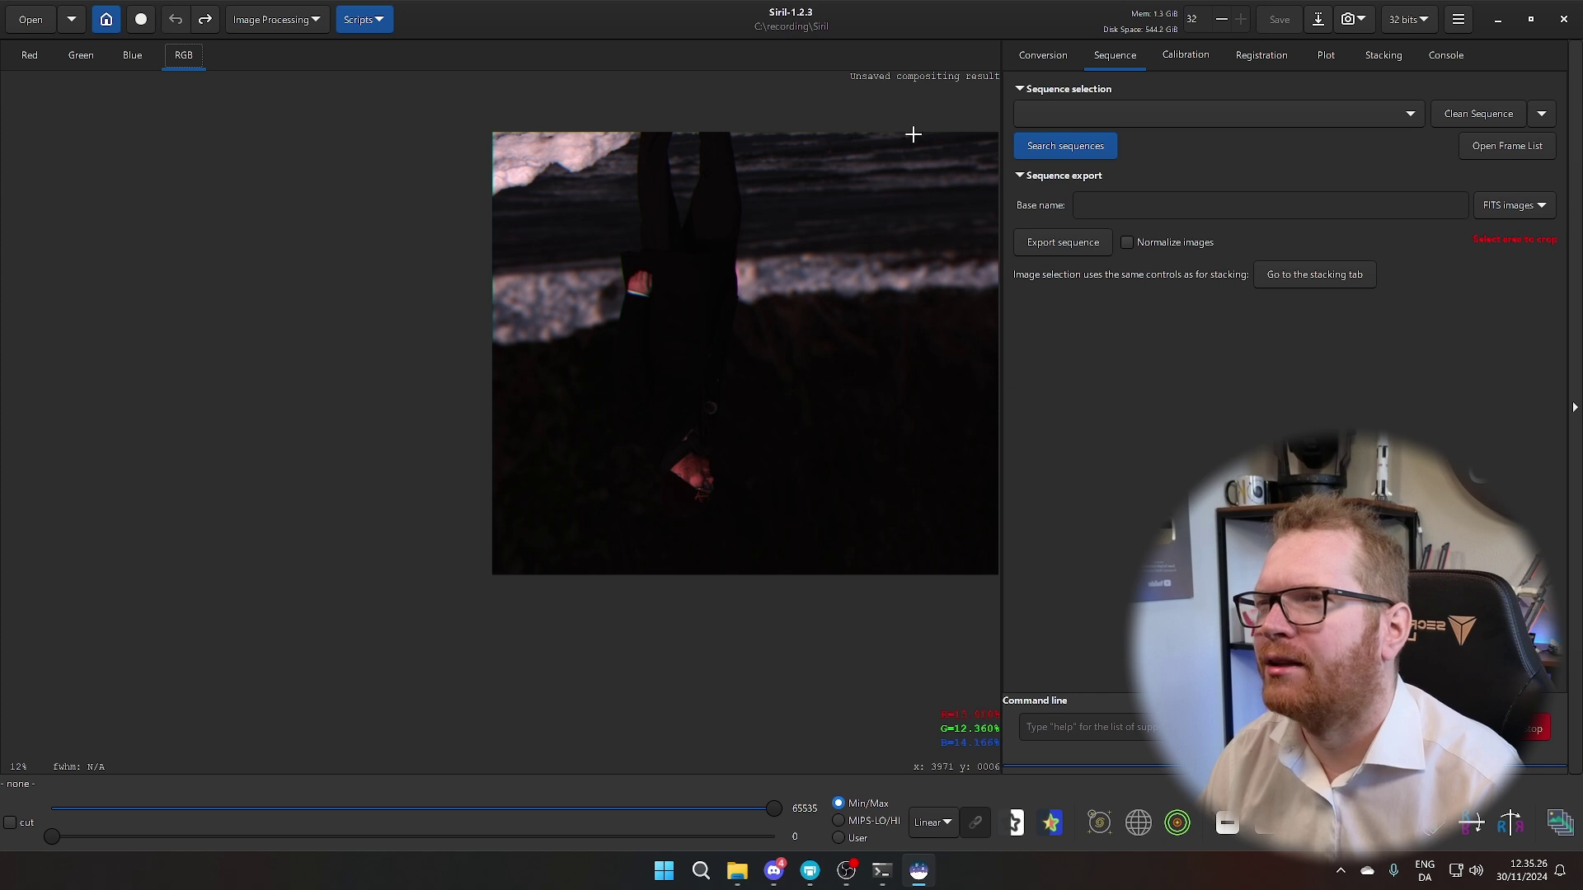
Step: Crop the composite to the figure with a 180° Rotate&Crop, then open Generalised Hyperbolic Stretch
{"action": "mouse_move", "coordinate": [913, 134]}
{"action": "left_mouse_down"}
{"action": "mouse_move", "coordinate": [767, 417]}
{"action": "mouse_move", "coordinate": [496, 572]}
{"action": "left_mouse_up"}
{"action": "left_click", "coordinate": [279, 23]}
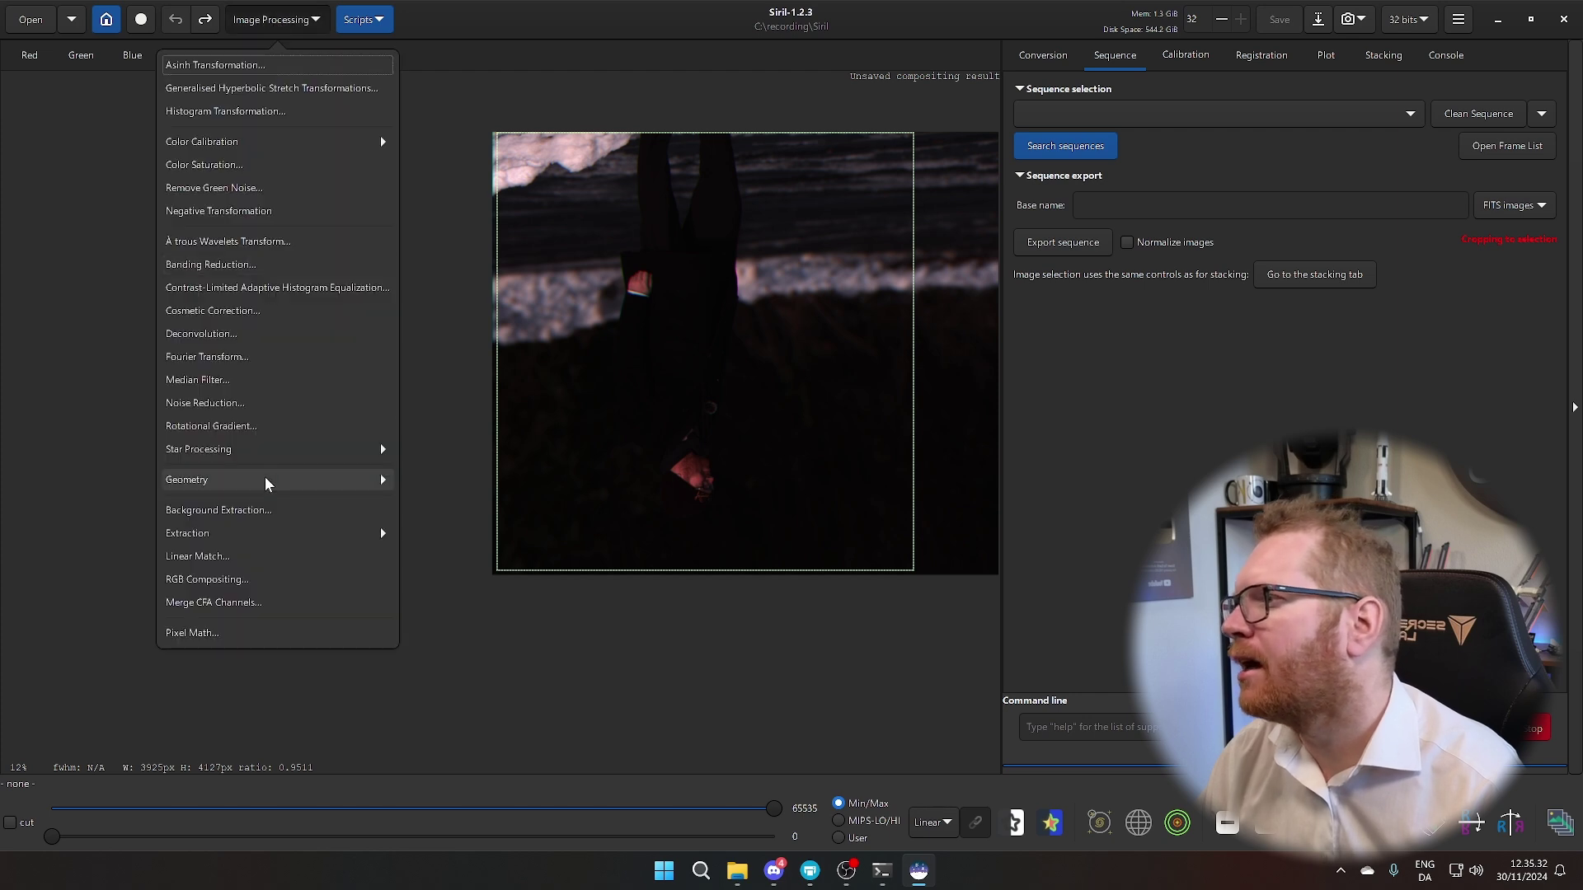
{"action": "left_click", "coordinate": [367, 487]}
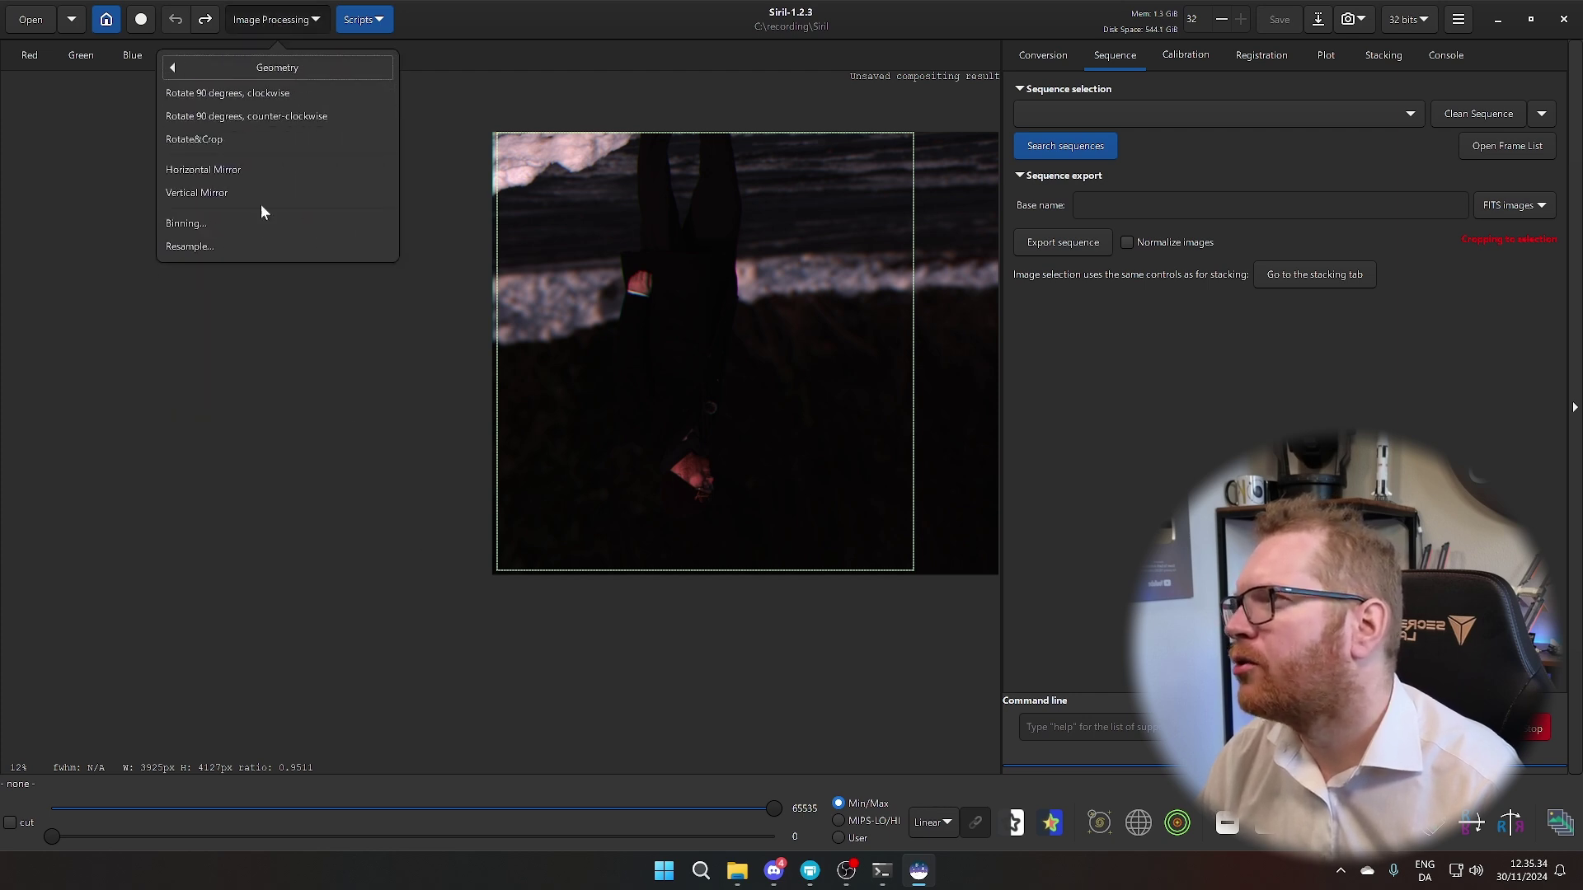
{"action": "left_click", "coordinate": [269, 144]}
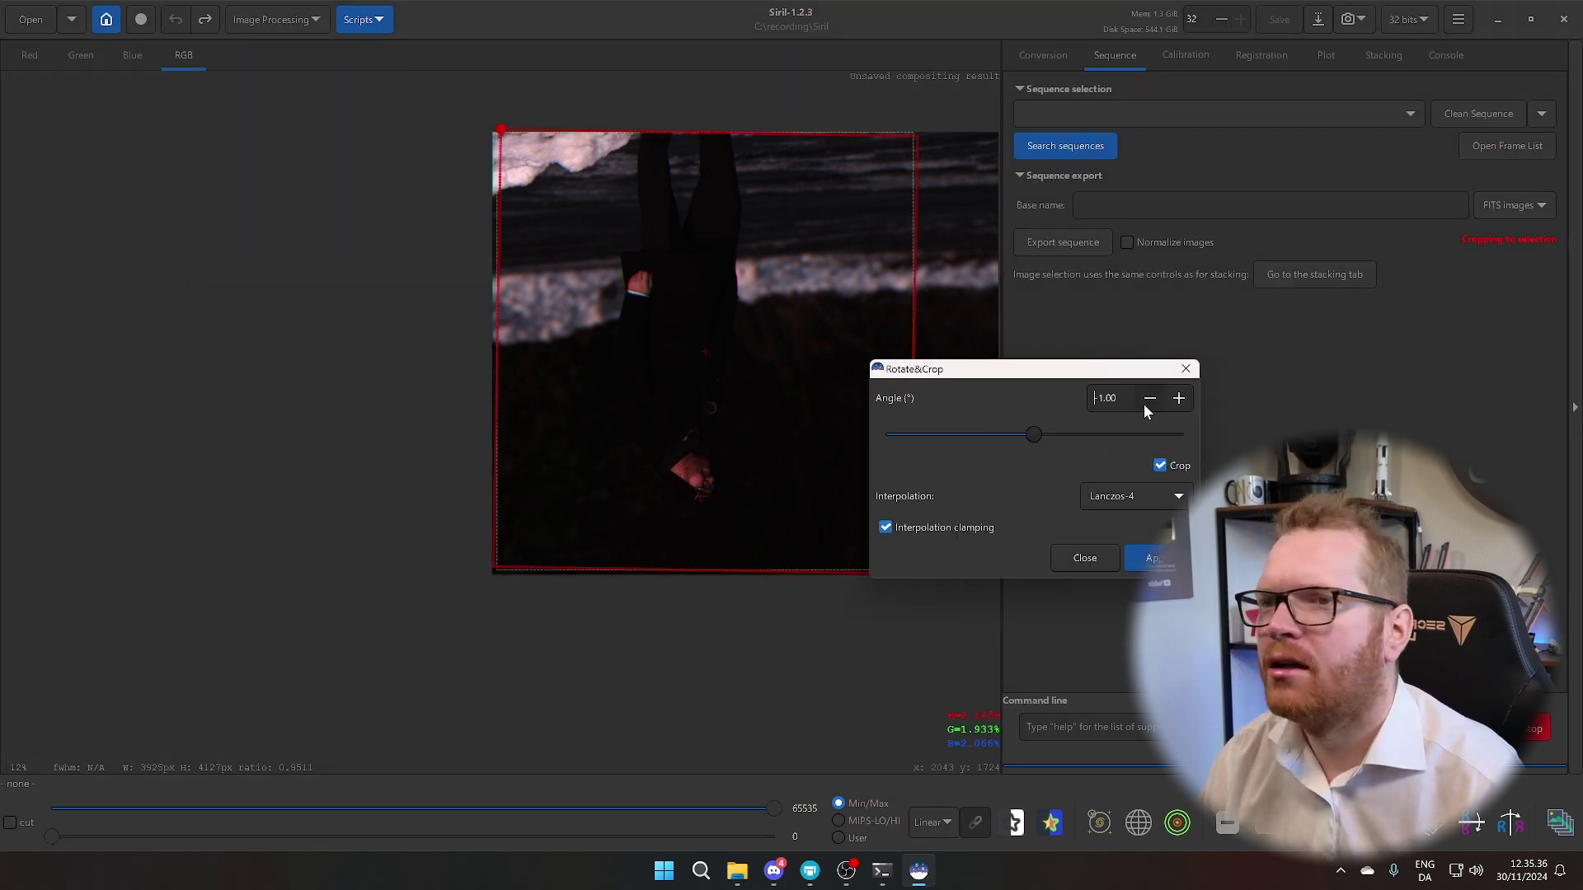
{"action": "type", "text": "180"}
{"action": "key", "text": "Return"}
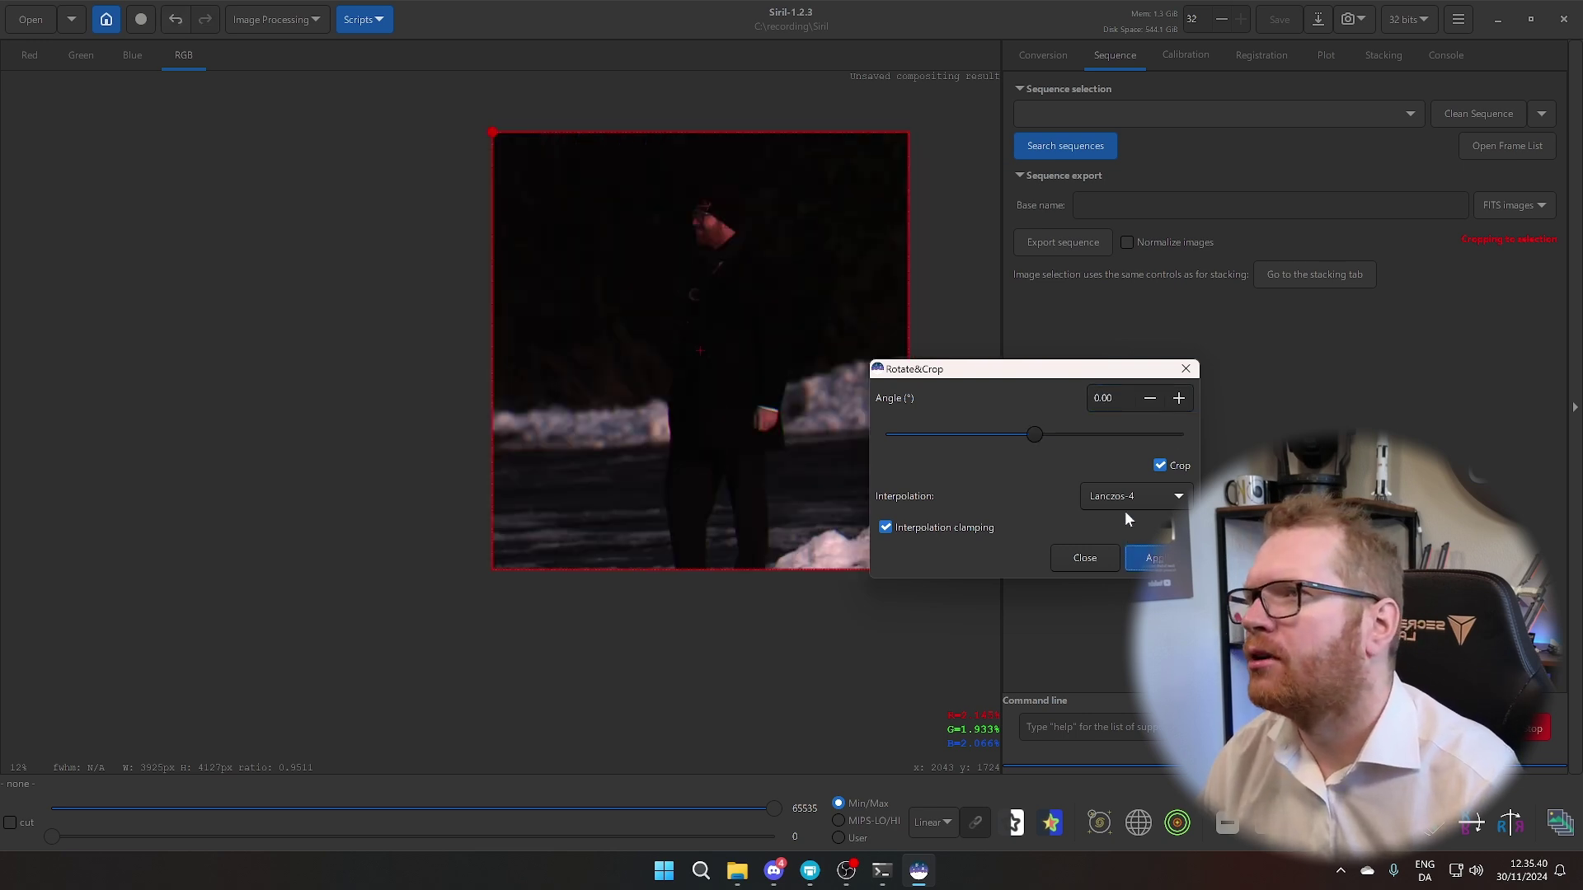
{"action": "left_click", "coordinate": [1097, 557]}
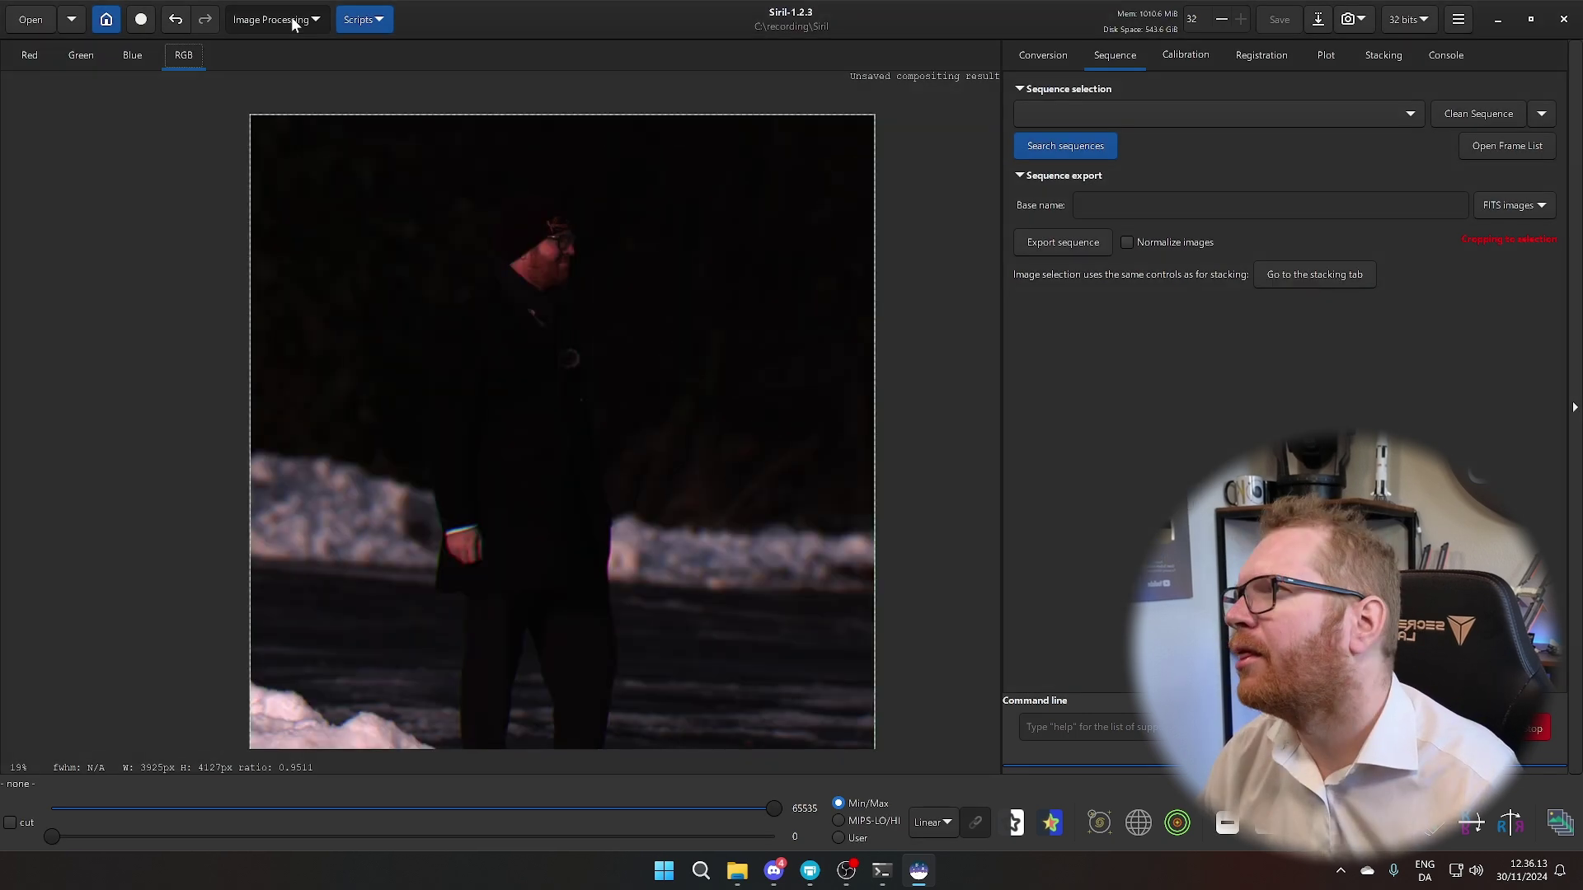
{"action": "left_click", "coordinate": [276, 19]}
{"action": "left_click", "coordinate": [265, 91]}
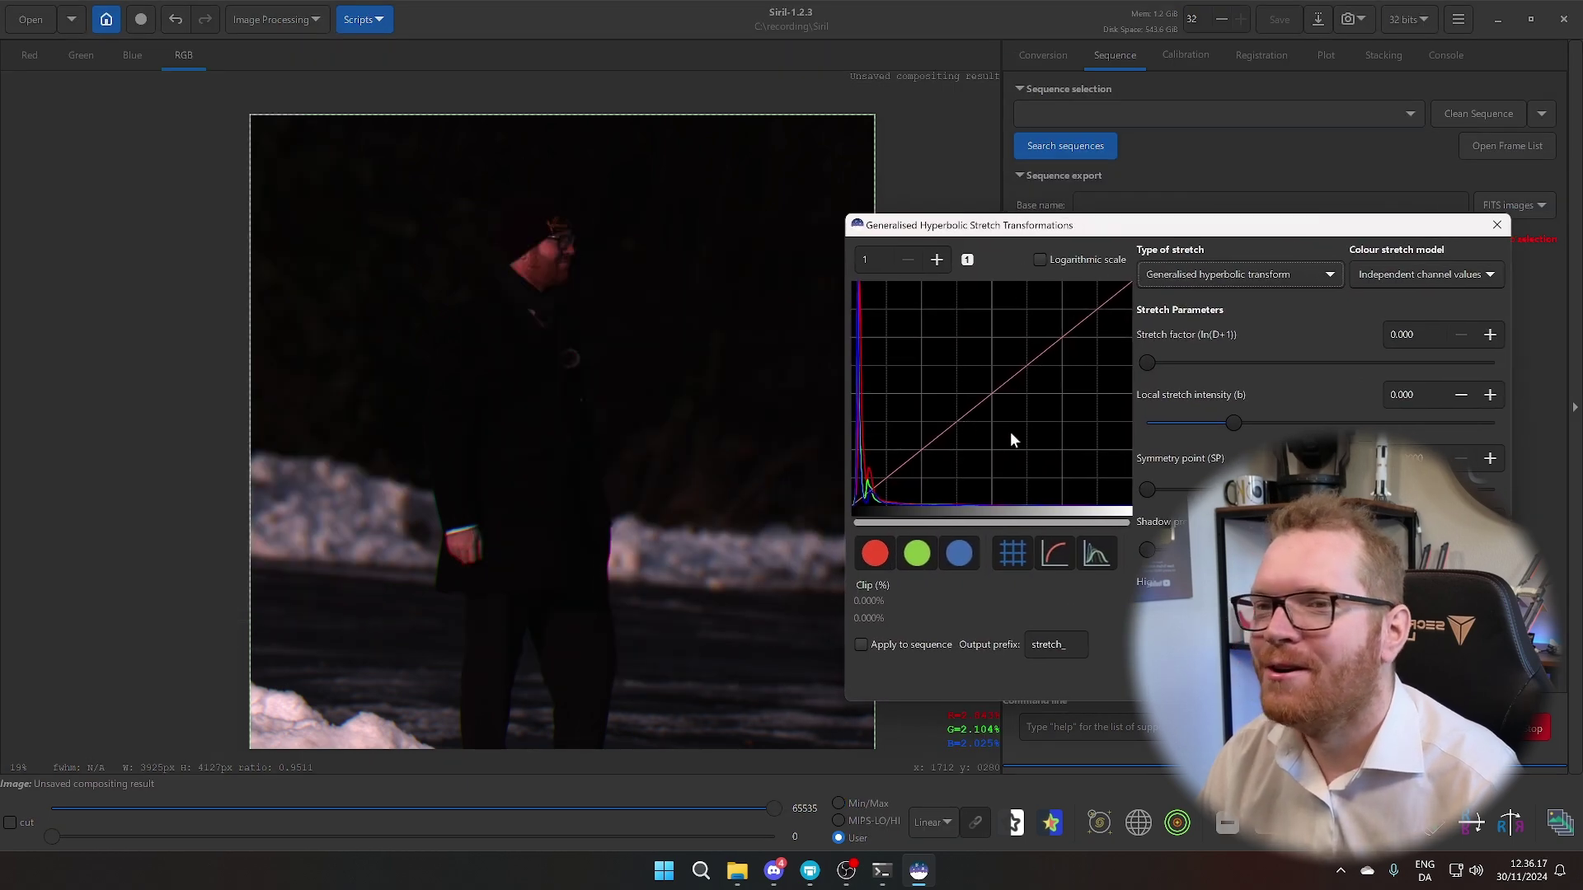
Step: Apply a stretch factor near 1.9, then stretch only green and blue up to 0.472
{"action": "left_click_drag", "start_coordinate": [1147, 363], "coordinate": [1215, 363]}
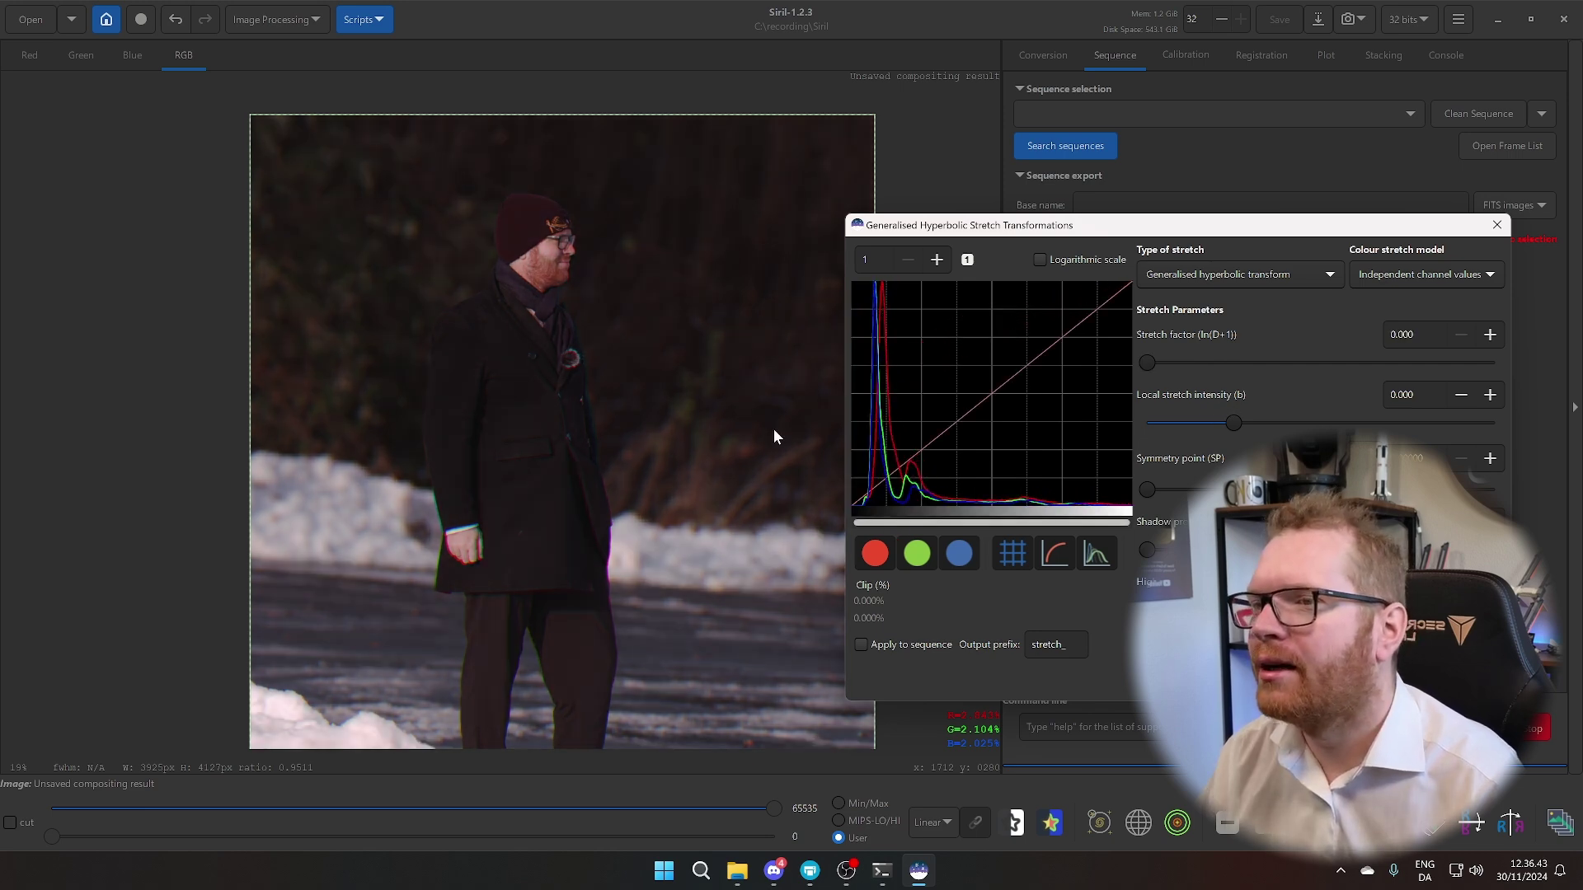
{"action": "left_click", "coordinate": [874, 555]}
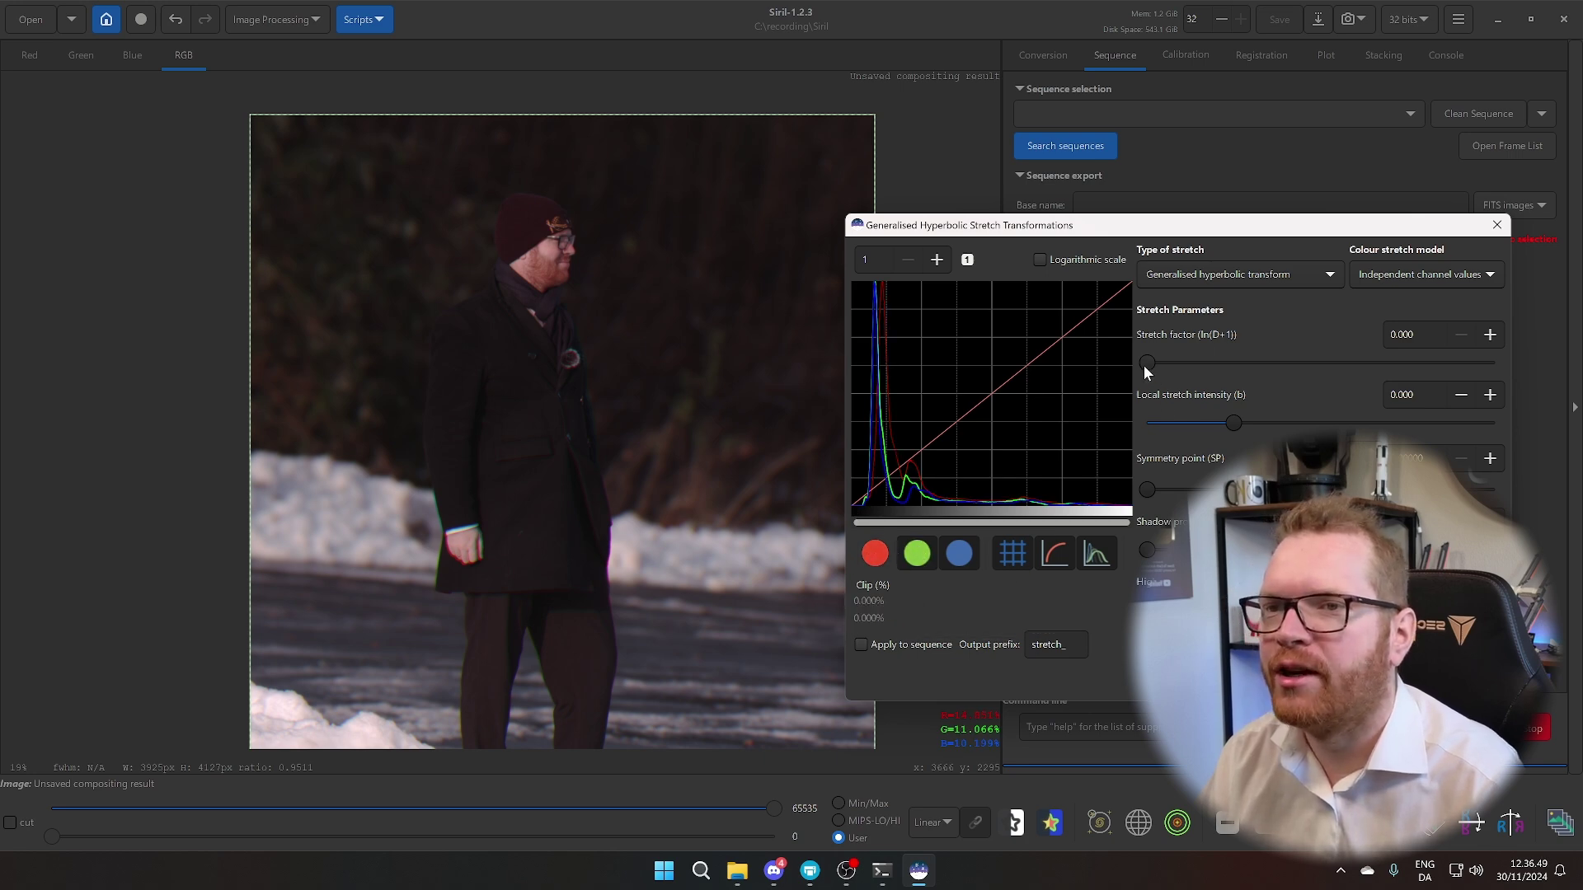
{"action": "left_click_drag", "start_coordinate": [1149, 364], "coordinate": [1151, 365]}
{"action": "left_click", "coordinate": [937, 261]}
{"action": "left_click", "coordinate": [936, 261]}
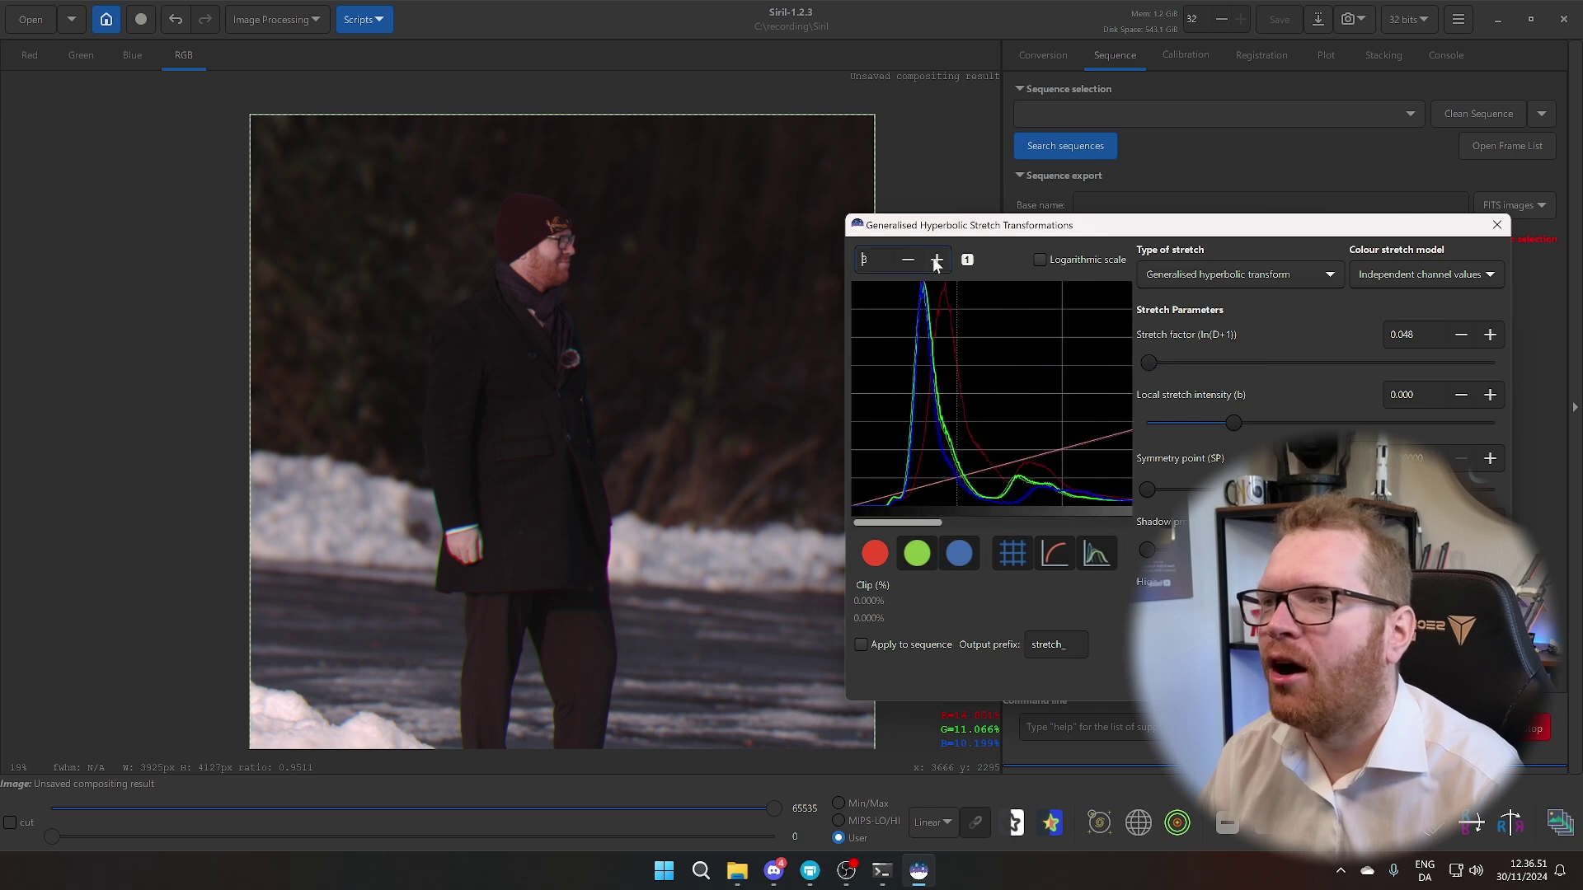
{"action": "left_click", "coordinate": [937, 260]}
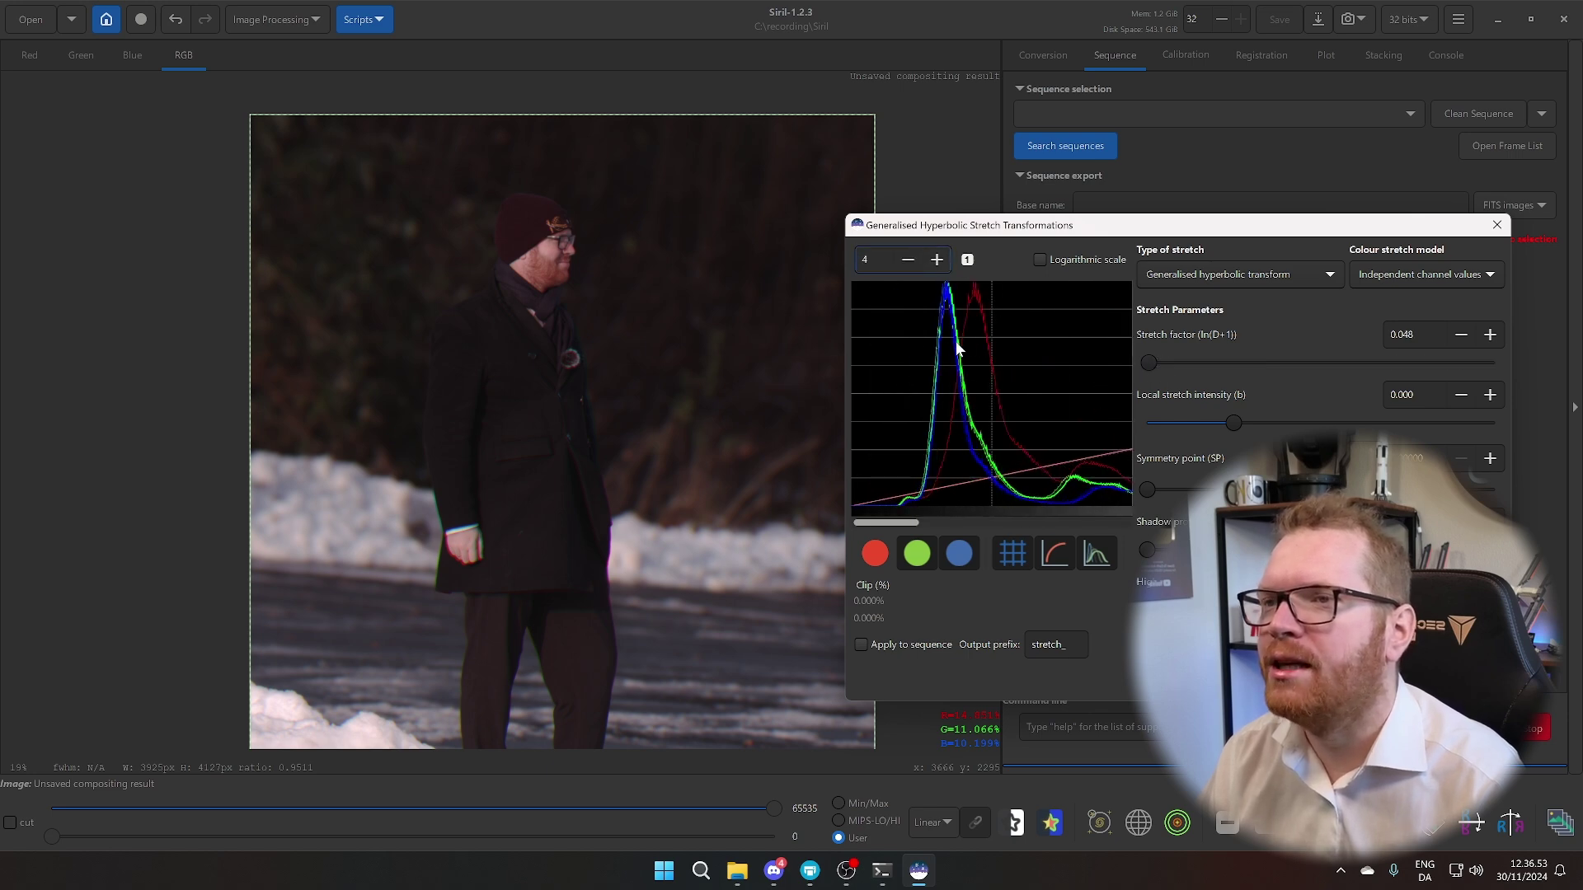
{"action": "left_click_drag", "start_coordinate": [1149, 357], "coordinate": [1161, 356]}
{"action": "left_click", "coordinate": [1489, 335]}
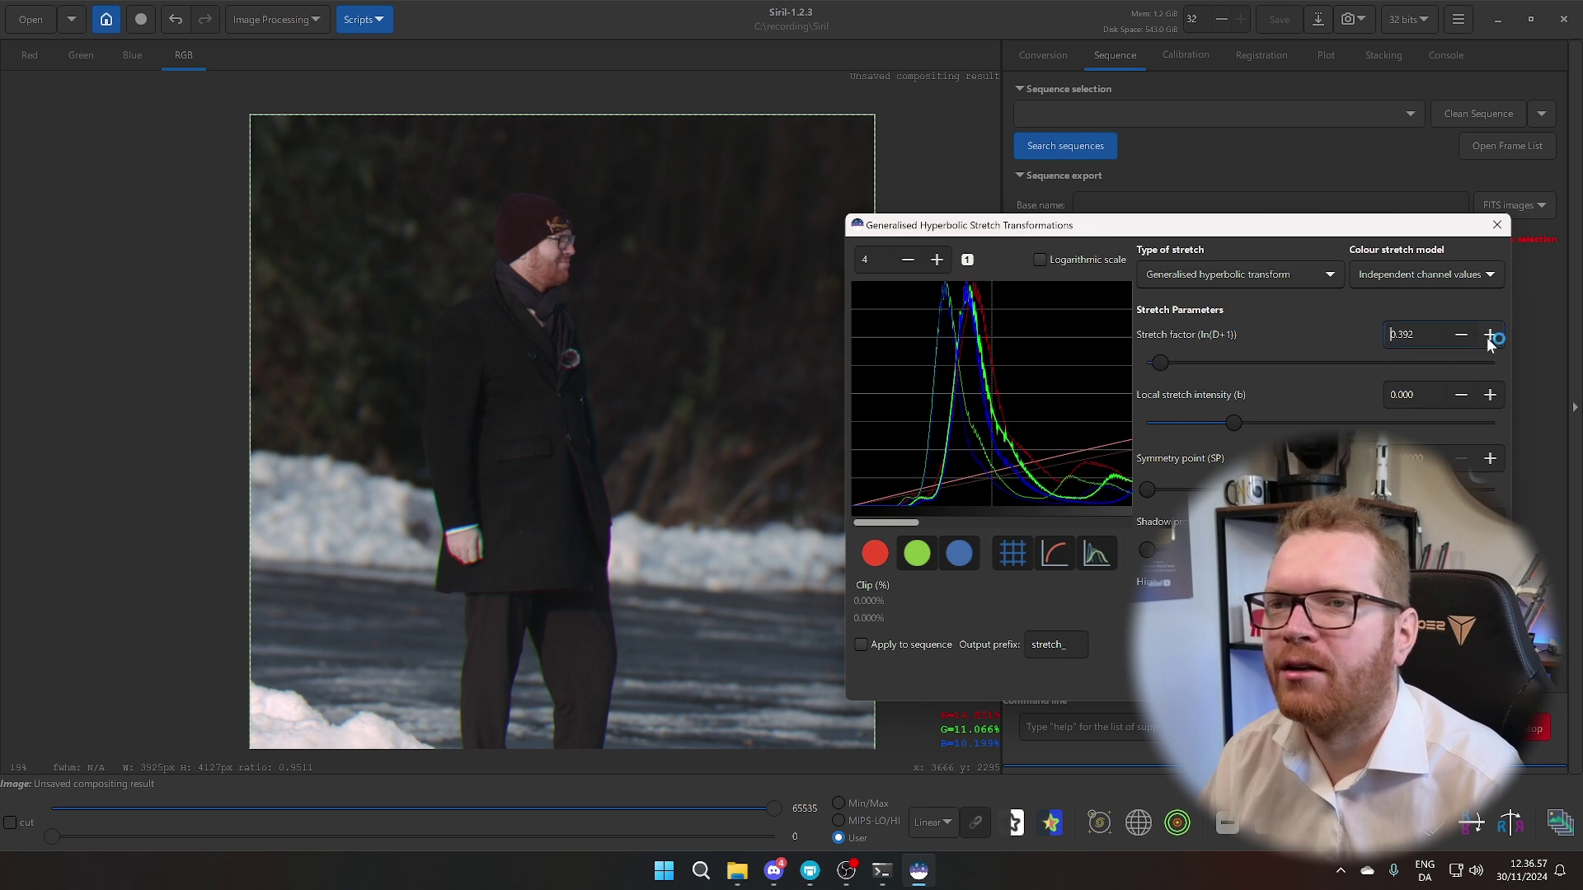
{"action": "left_click", "coordinate": [1489, 335]}
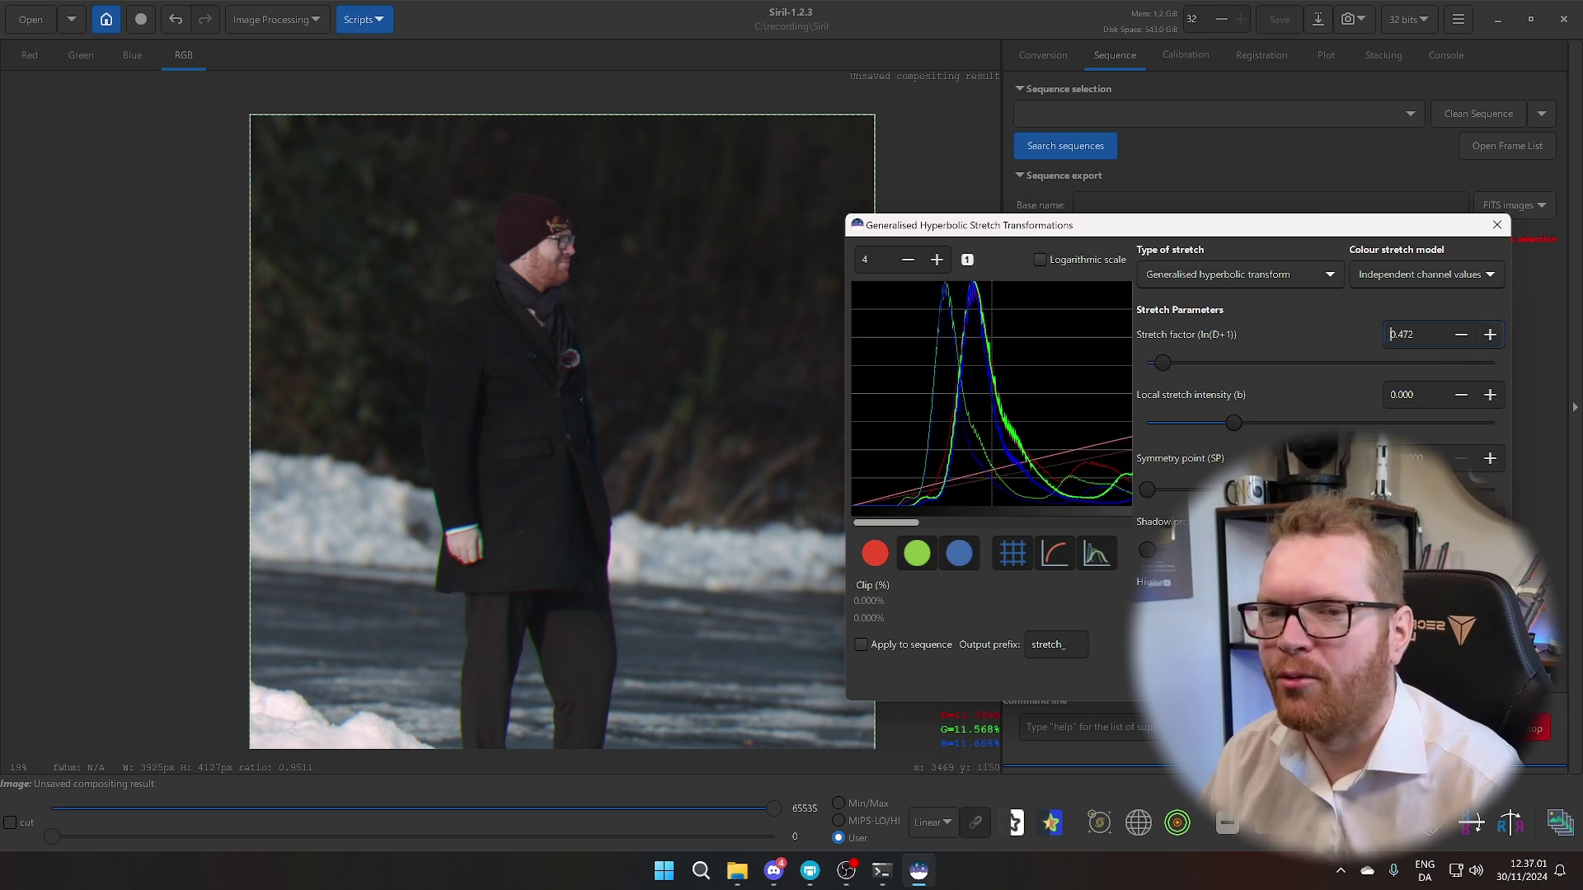
Step: Close the stretch dialog and zoom and pan the composite to inspect the face and hand
{"action": "key", "text": "Escape"}
{"action": "scroll", "coordinate": [583, 600], "scroll_direction": "up", "scroll_amount": 5}
{"action": "scroll", "coordinate": [572, 600], "scroll_direction": "down", "scroll_amount": 4}
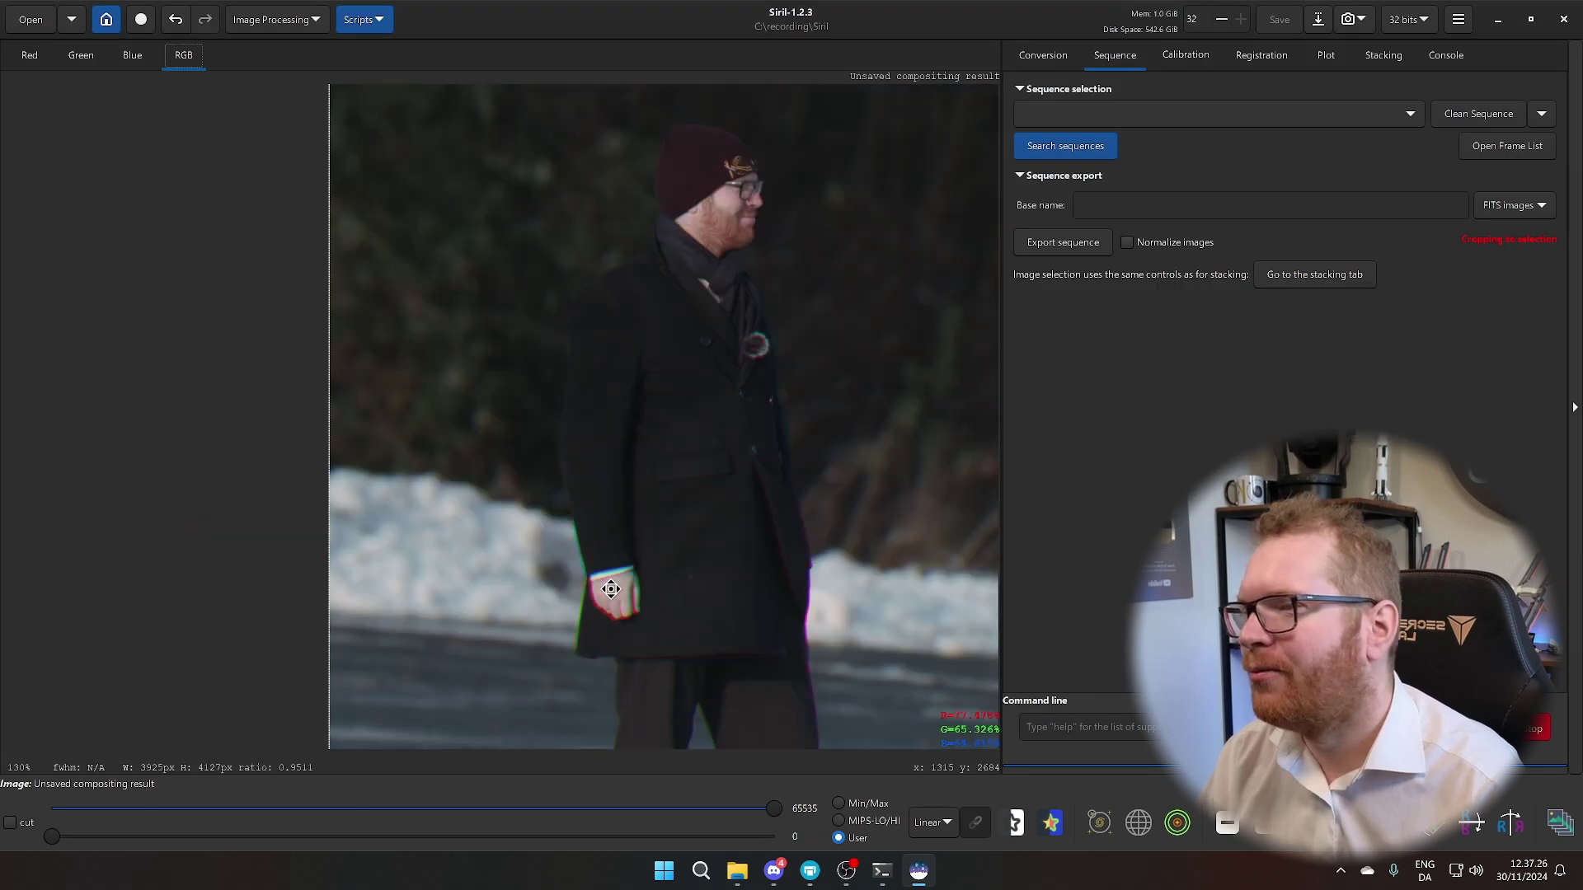
{"action": "scroll", "coordinate": [613, 605], "scroll_direction": "up", "scroll_amount": 4}
{"action": "scroll", "coordinate": [498, 566], "scroll_direction": "down", "scroll_amount": 4}
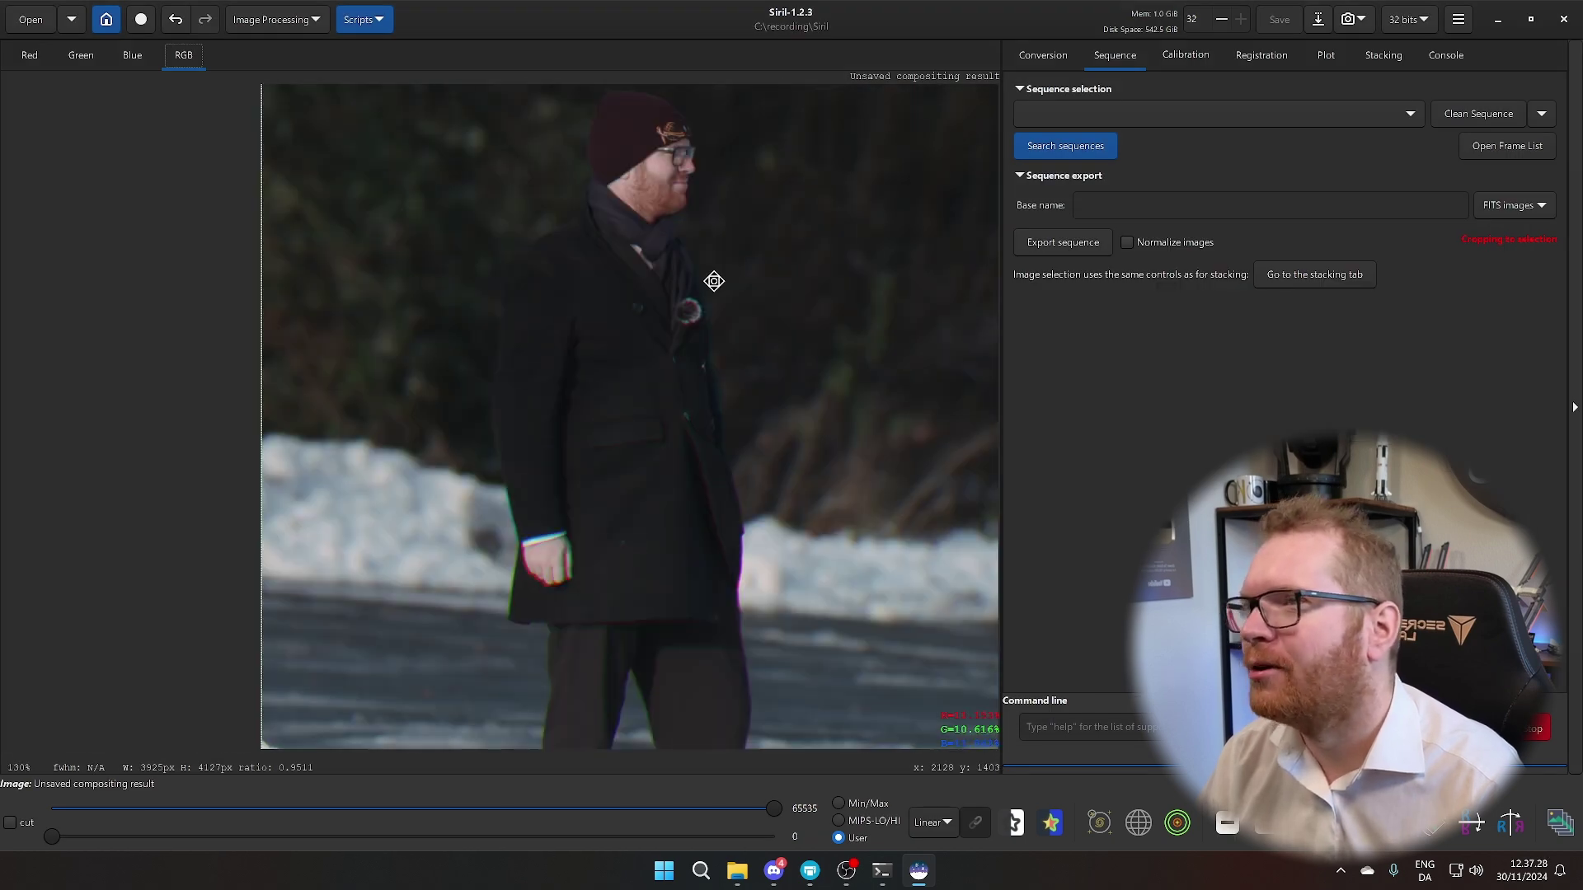
{"action": "scroll", "coordinate": [661, 134], "scroll_direction": "up", "scroll_amount": 5}
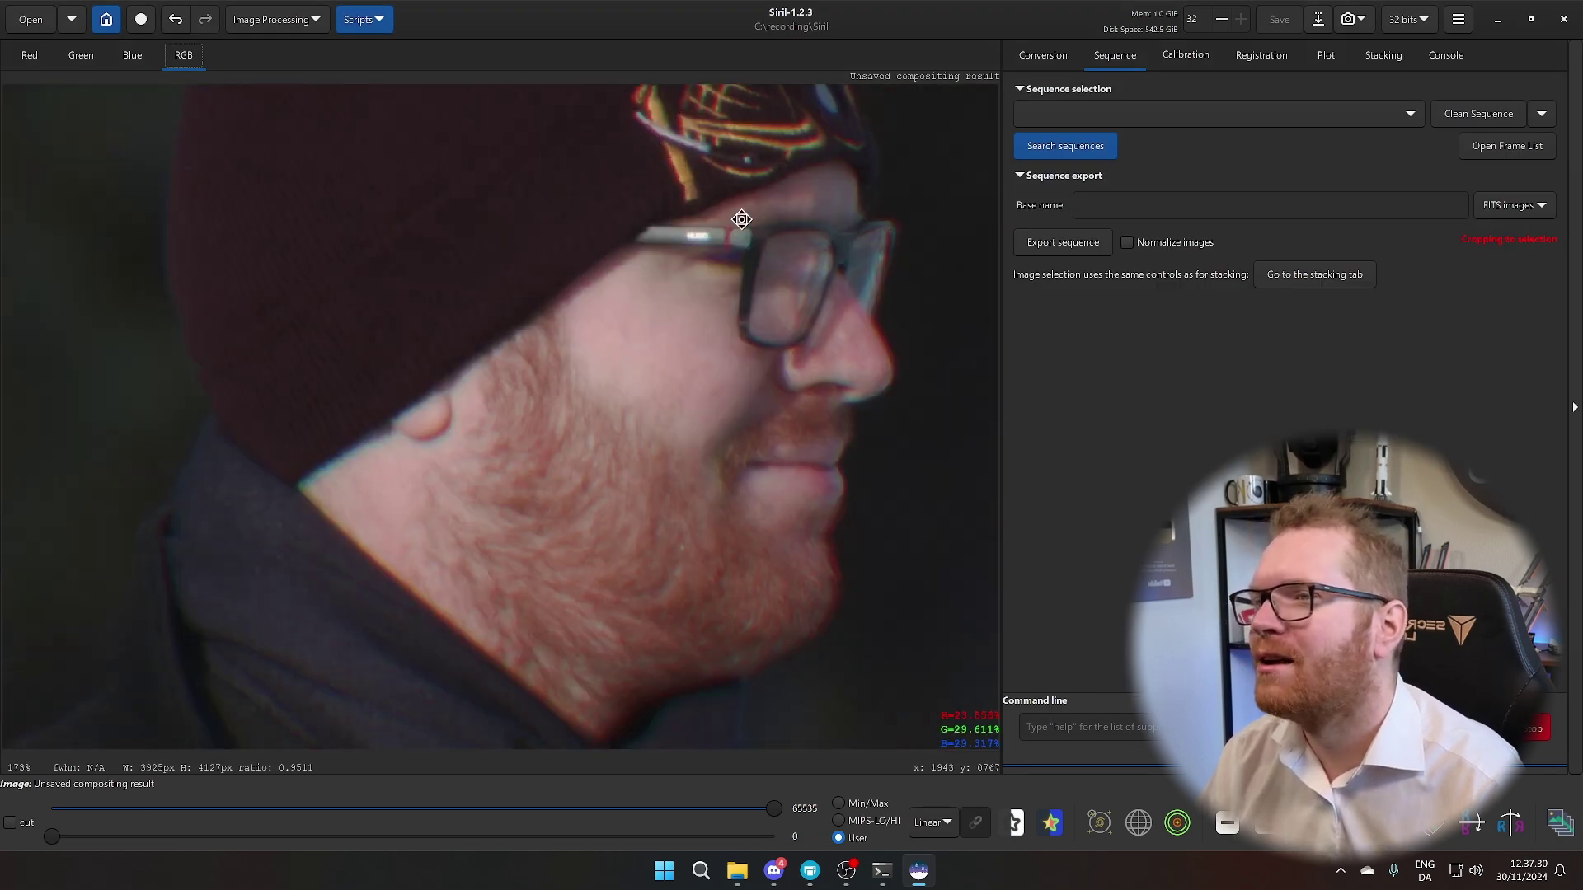
{"action": "scroll", "coordinate": [666, 298], "scroll_direction": "down", "scroll_amount": 1}
{"action": "scroll", "coordinate": [666, 298], "scroll_direction": "down", "scroll_amount": 4}
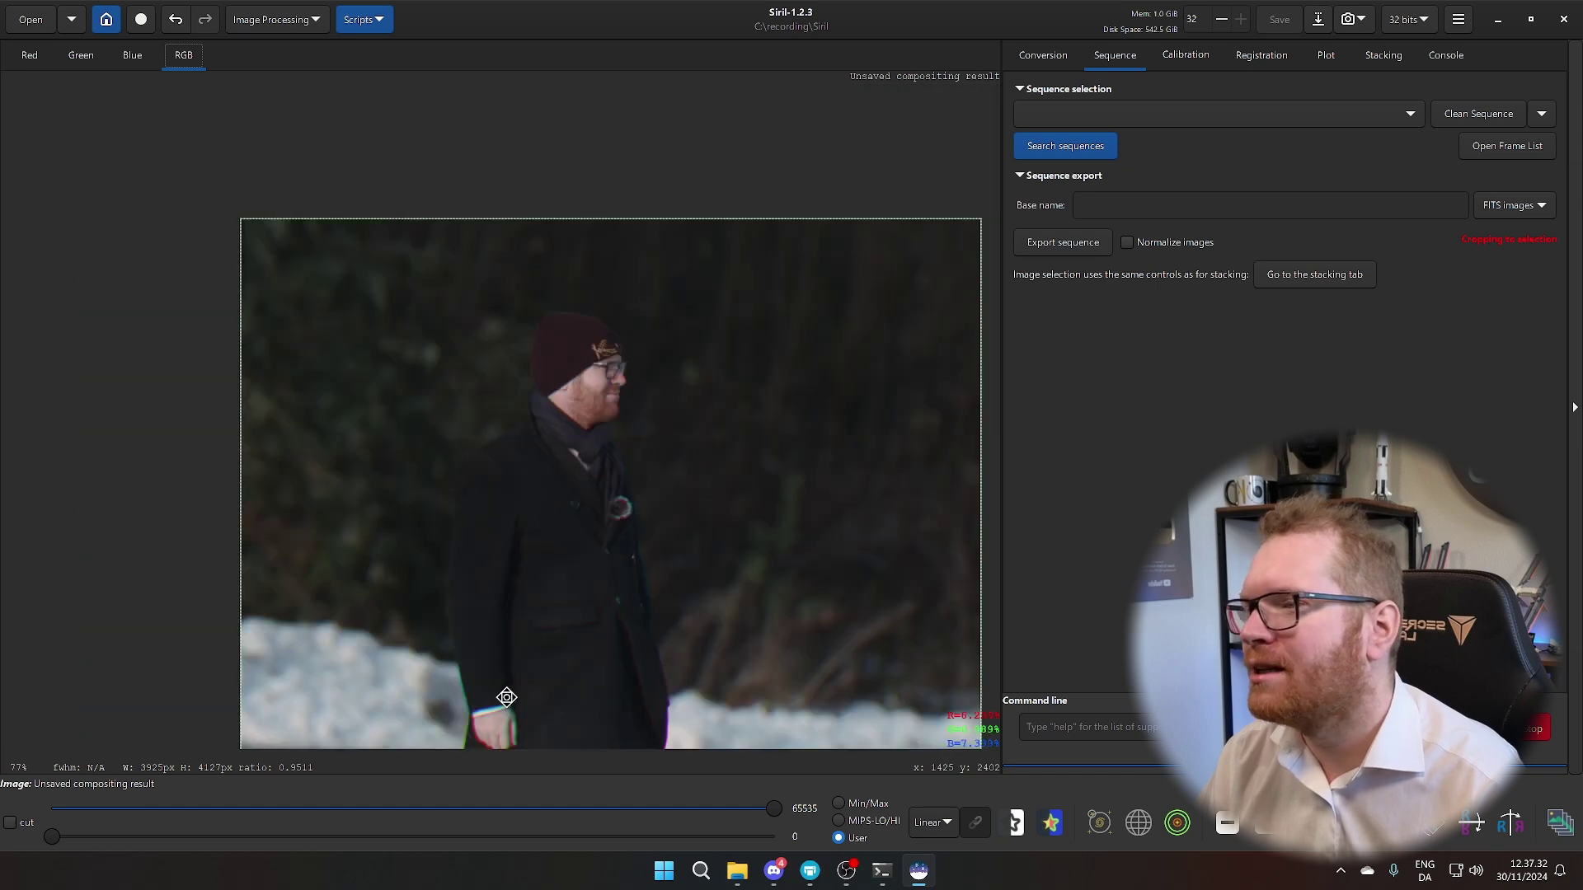
{"action": "scroll", "coordinate": [498, 719], "scroll_direction": "down", "scroll_amount": 2}
{"action": "scroll", "coordinate": [491, 715], "scroll_direction": "up", "scroll_amount": 5}
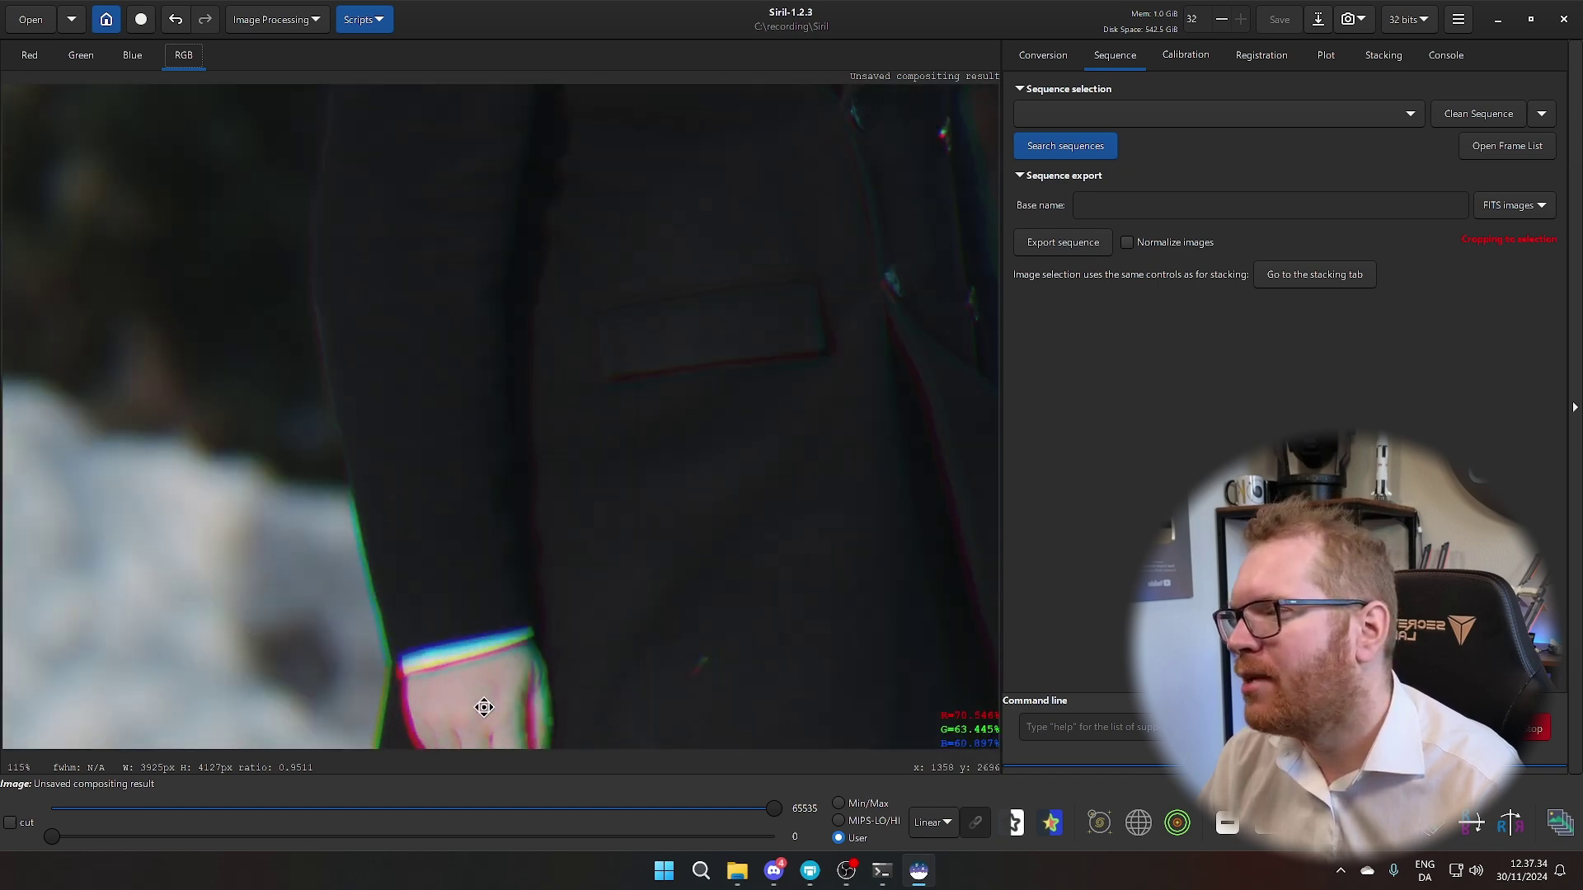
{"action": "scroll", "coordinate": [481, 702], "scroll_direction": "down", "scroll_amount": 3}
{"action": "scroll", "coordinate": [477, 697], "scroll_direction": "up", "scroll_amount": 4}
{"action": "scroll", "coordinate": [475, 693], "scroll_direction": "down", "scroll_amount": 1}
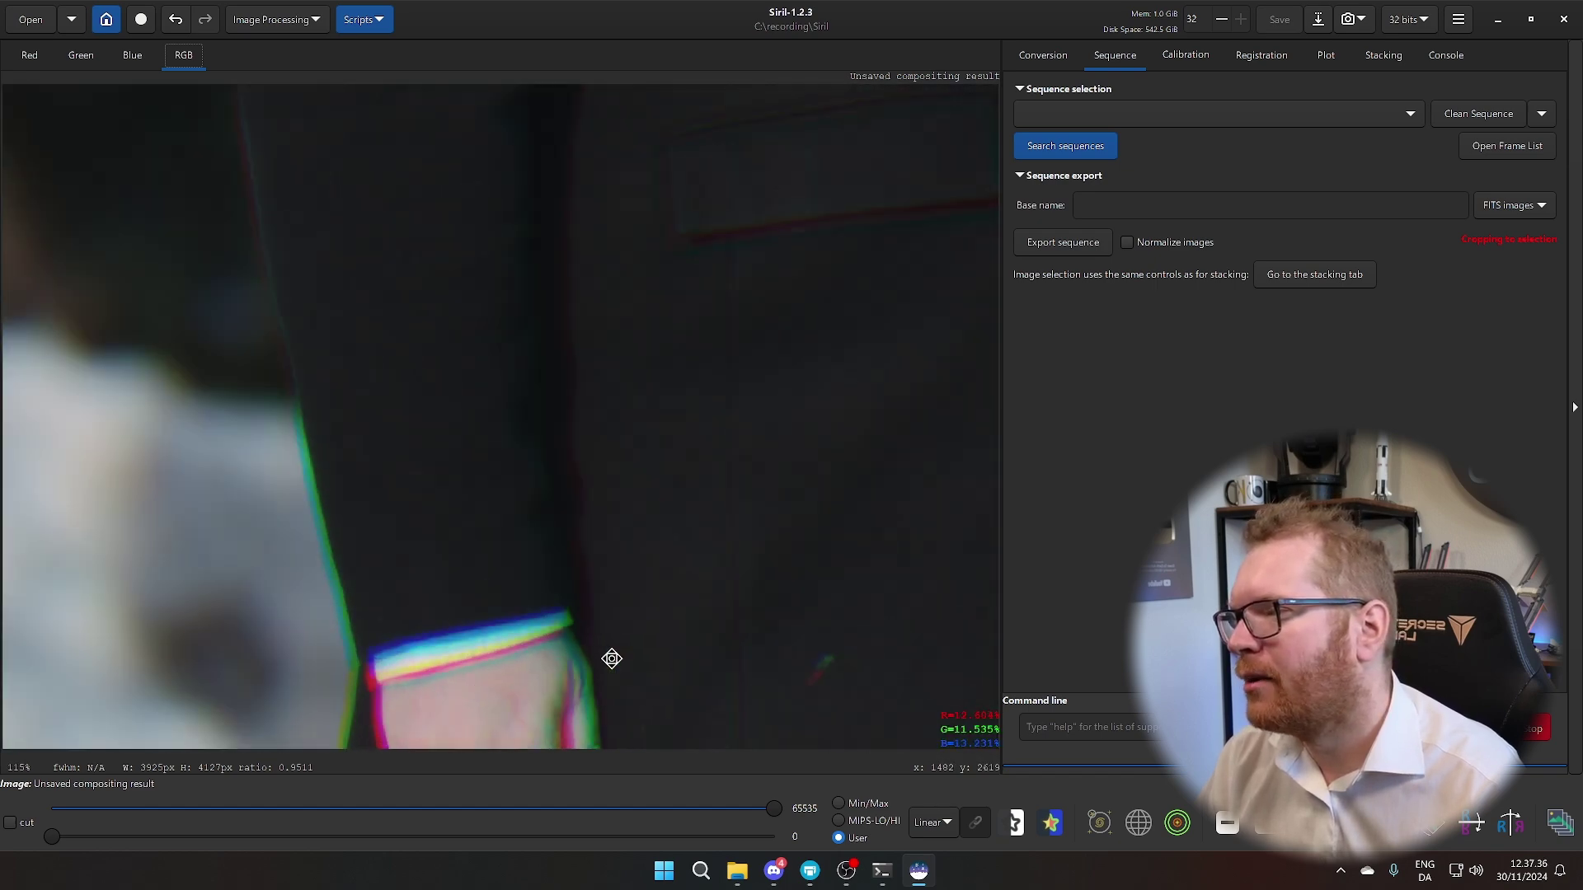
{"action": "left_click_drag", "start_coordinate": [597, 657], "coordinate": [697, 301]}
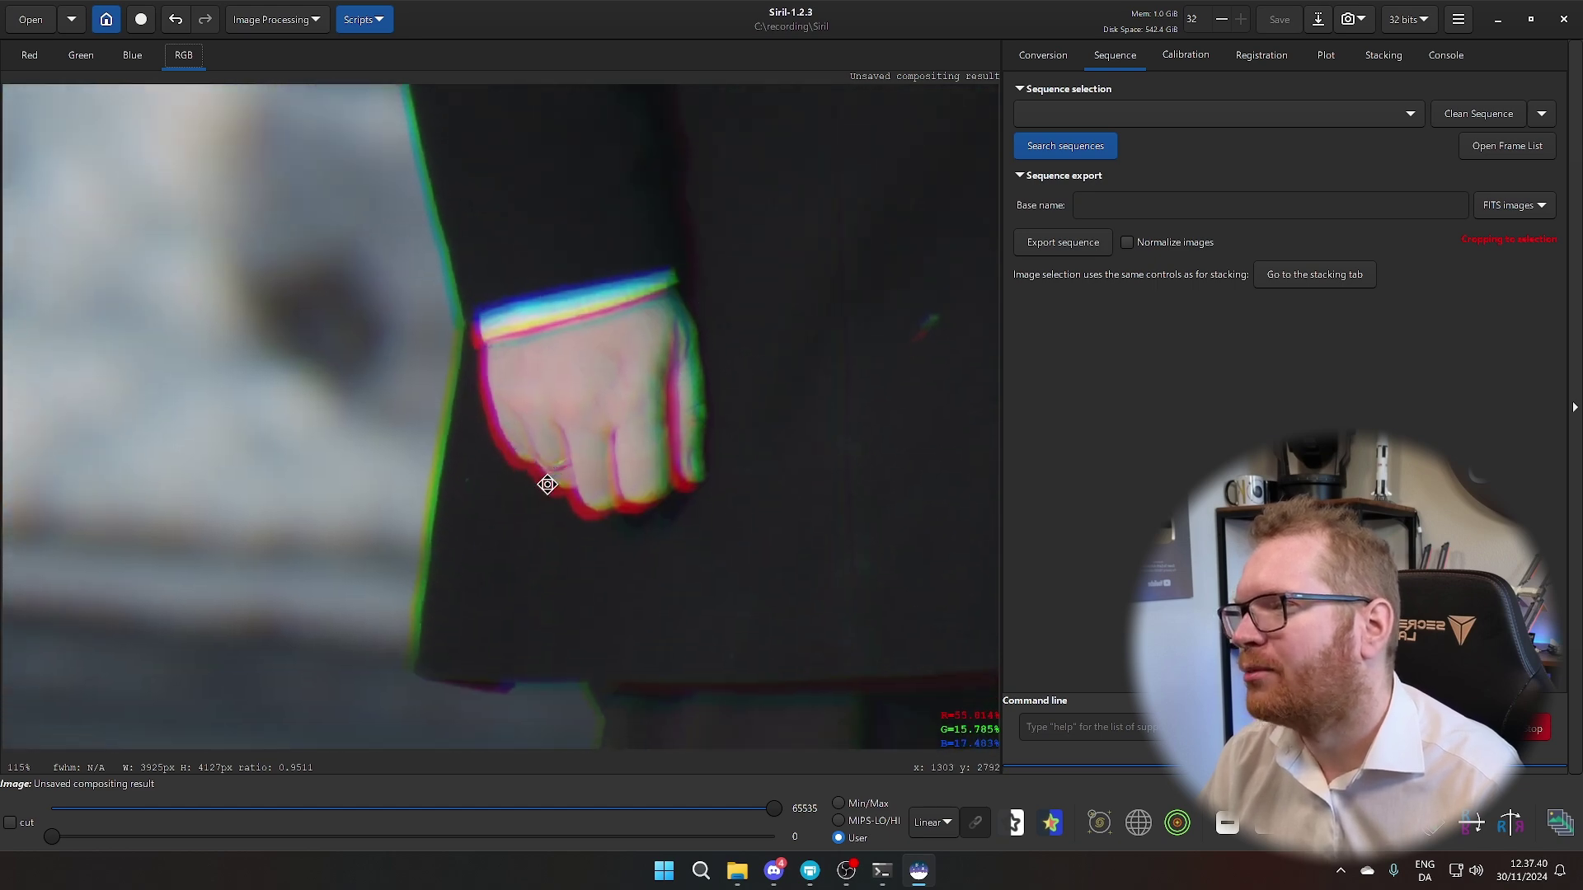
{"action": "scroll", "coordinate": [640, 445], "scroll_direction": "down", "scroll_amount": 5}
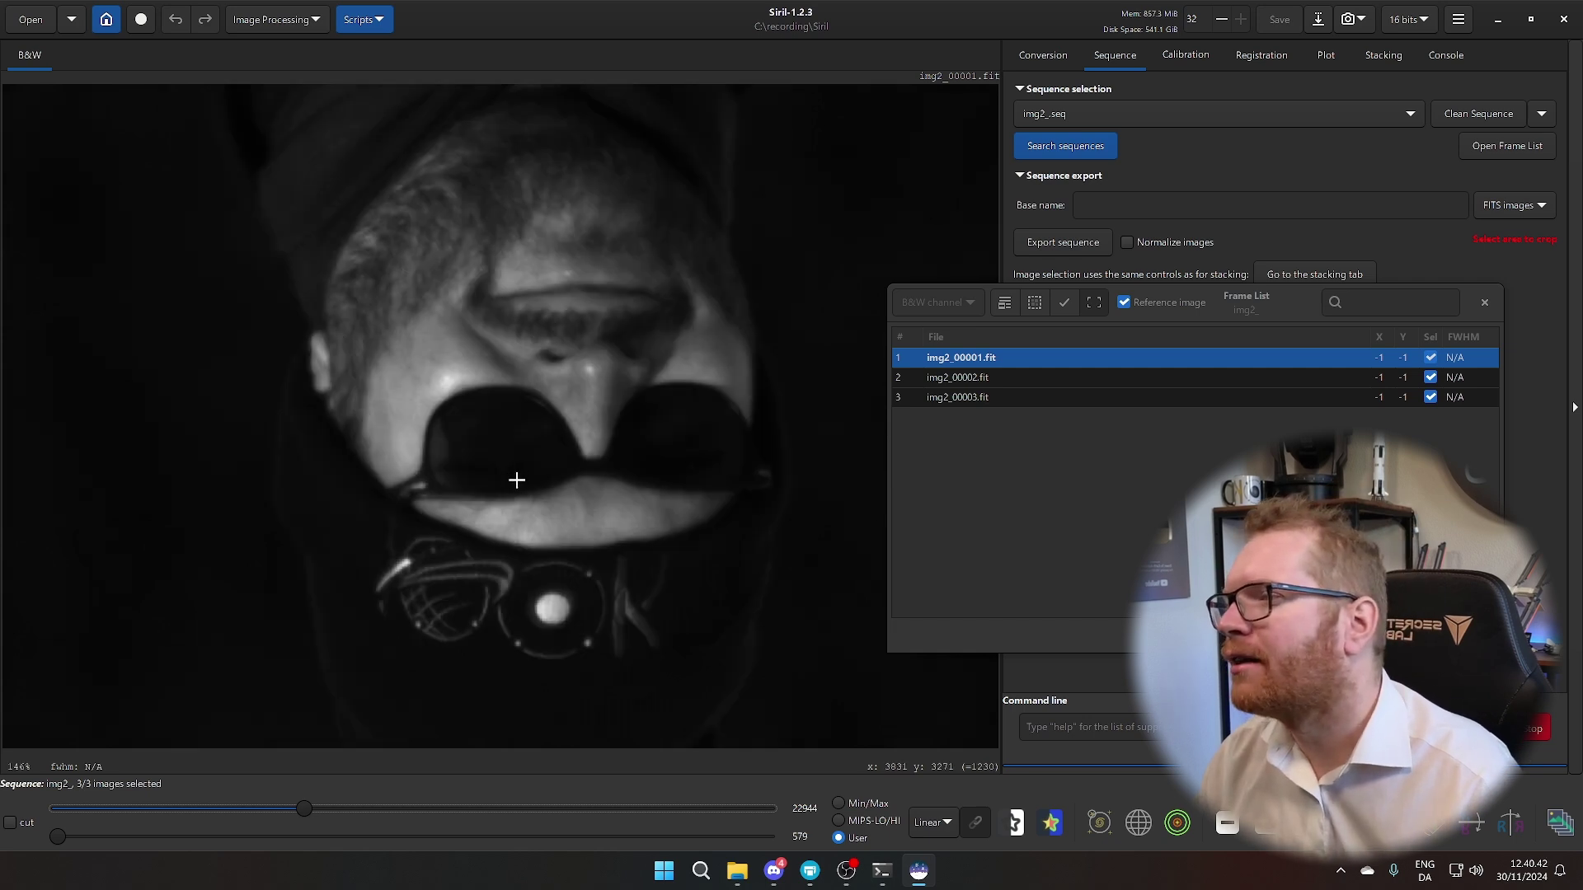
Step: Compare frames img2_00001, img2_00002 and img2_00003 by flipping between them in the Frame List
{"action": "scroll", "coordinate": [517, 480], "scroll_direction": "down", "scroll_amount": 6}
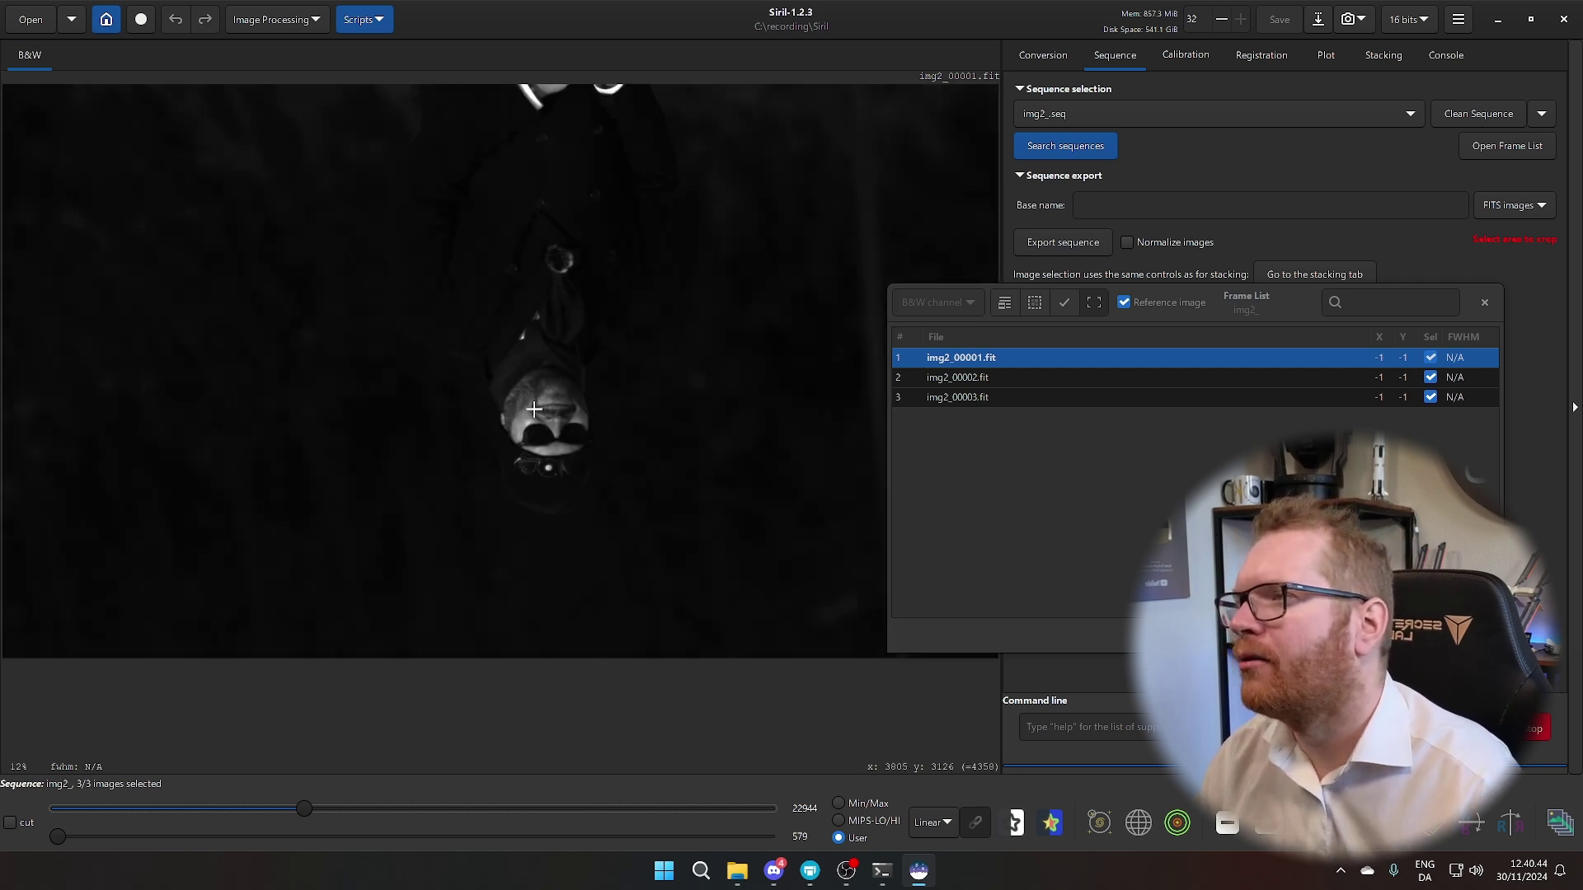
{"action": "scroll", "coordinate": [551, 458], "scroll_direction": "up", "scroll_amount": 6}
{"action": "scroll", "coordinate": [617, 453], "scroll_direction": "down", "scroll_amount": 2}
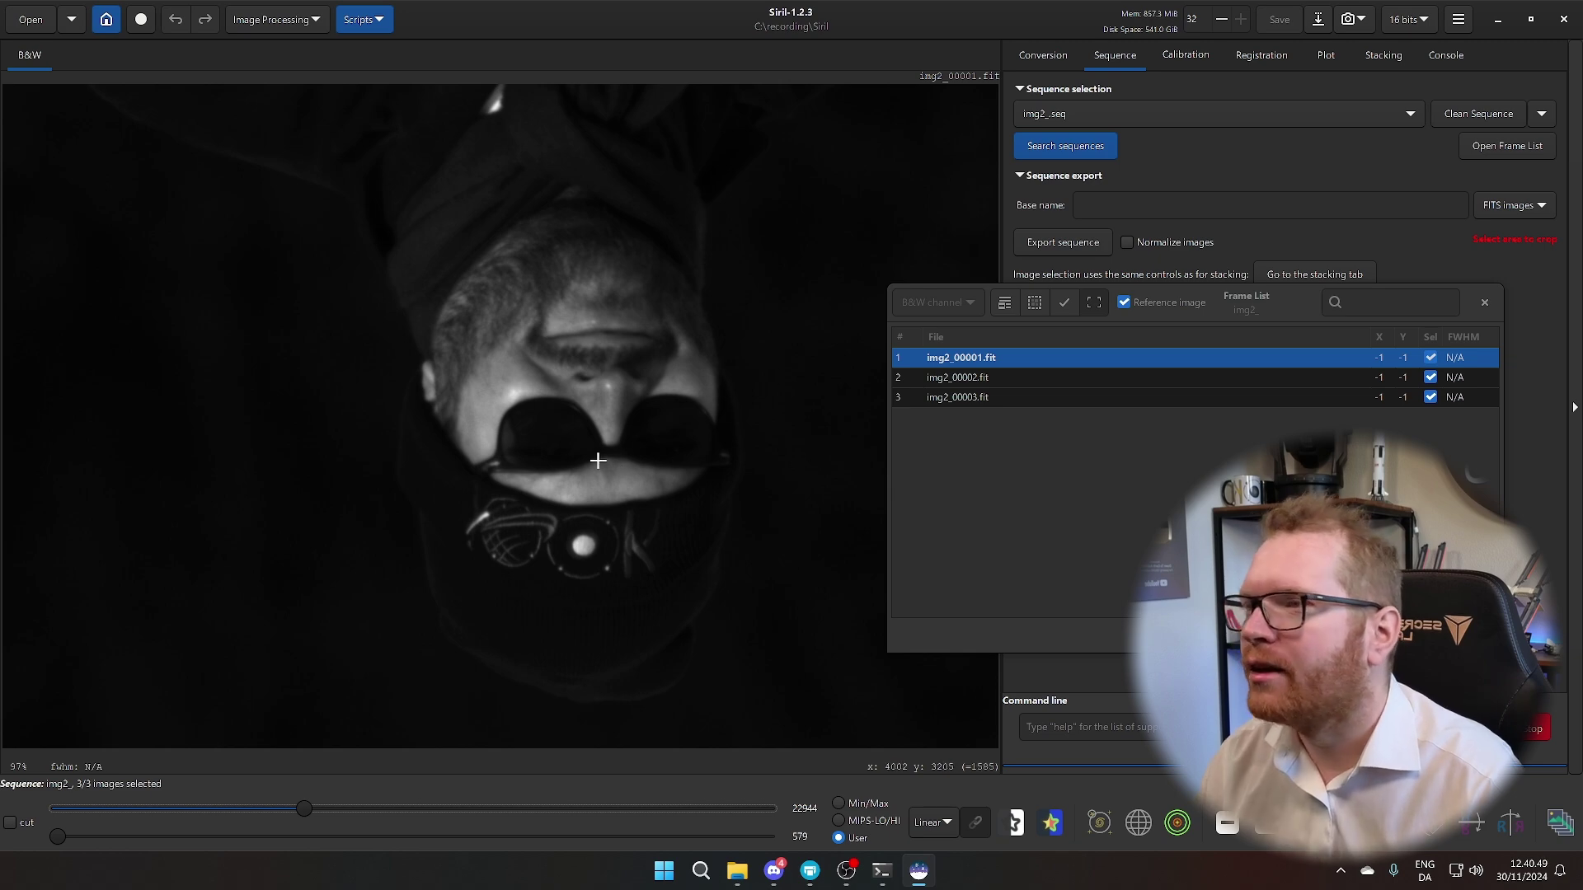
{"action": "left_click", "coordinate": [982, 377]}
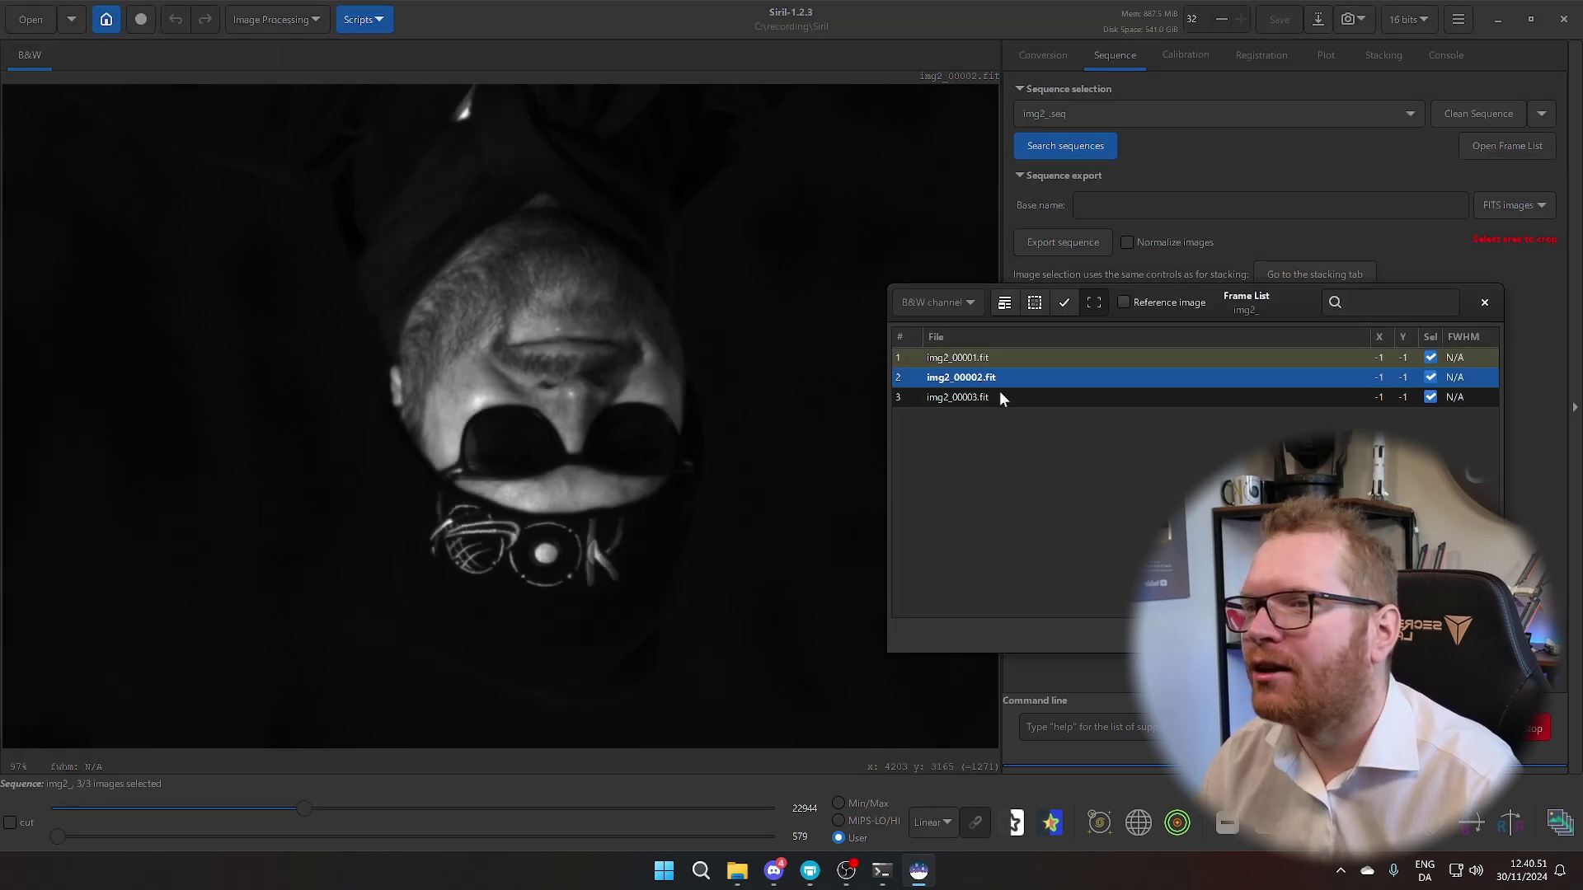
{"action": "left_click", "coordinate": [997, 397]}
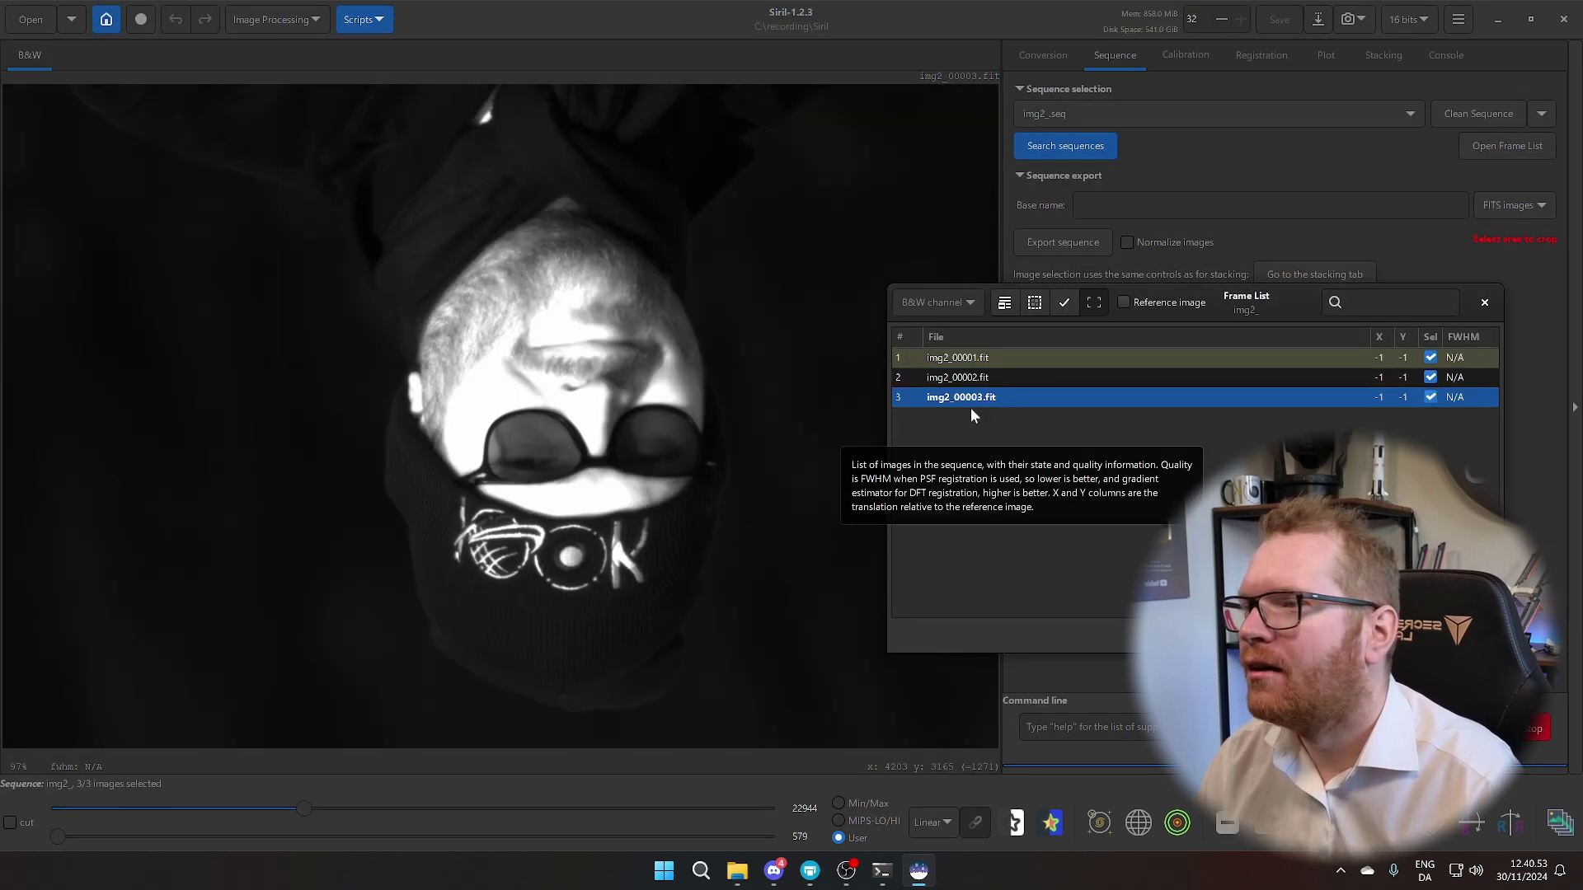
{"action": "scroll", "coordinate": [553, 459], "scroll_direction": "up", "scroll_amount": 2}
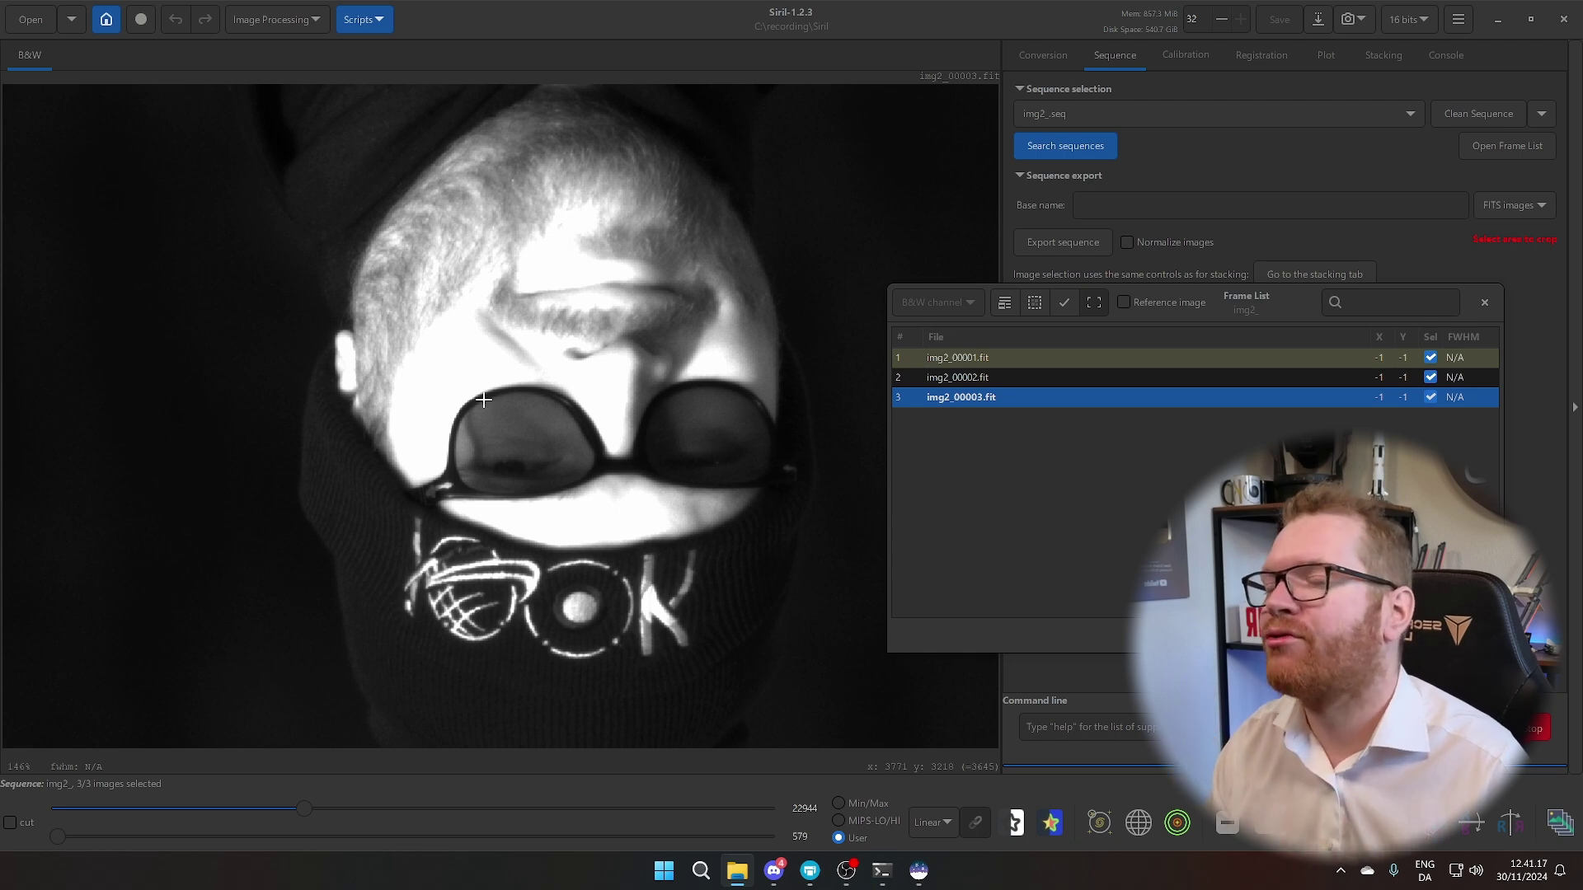
{"action": "left_click", "coordinate": [1007, 376]}
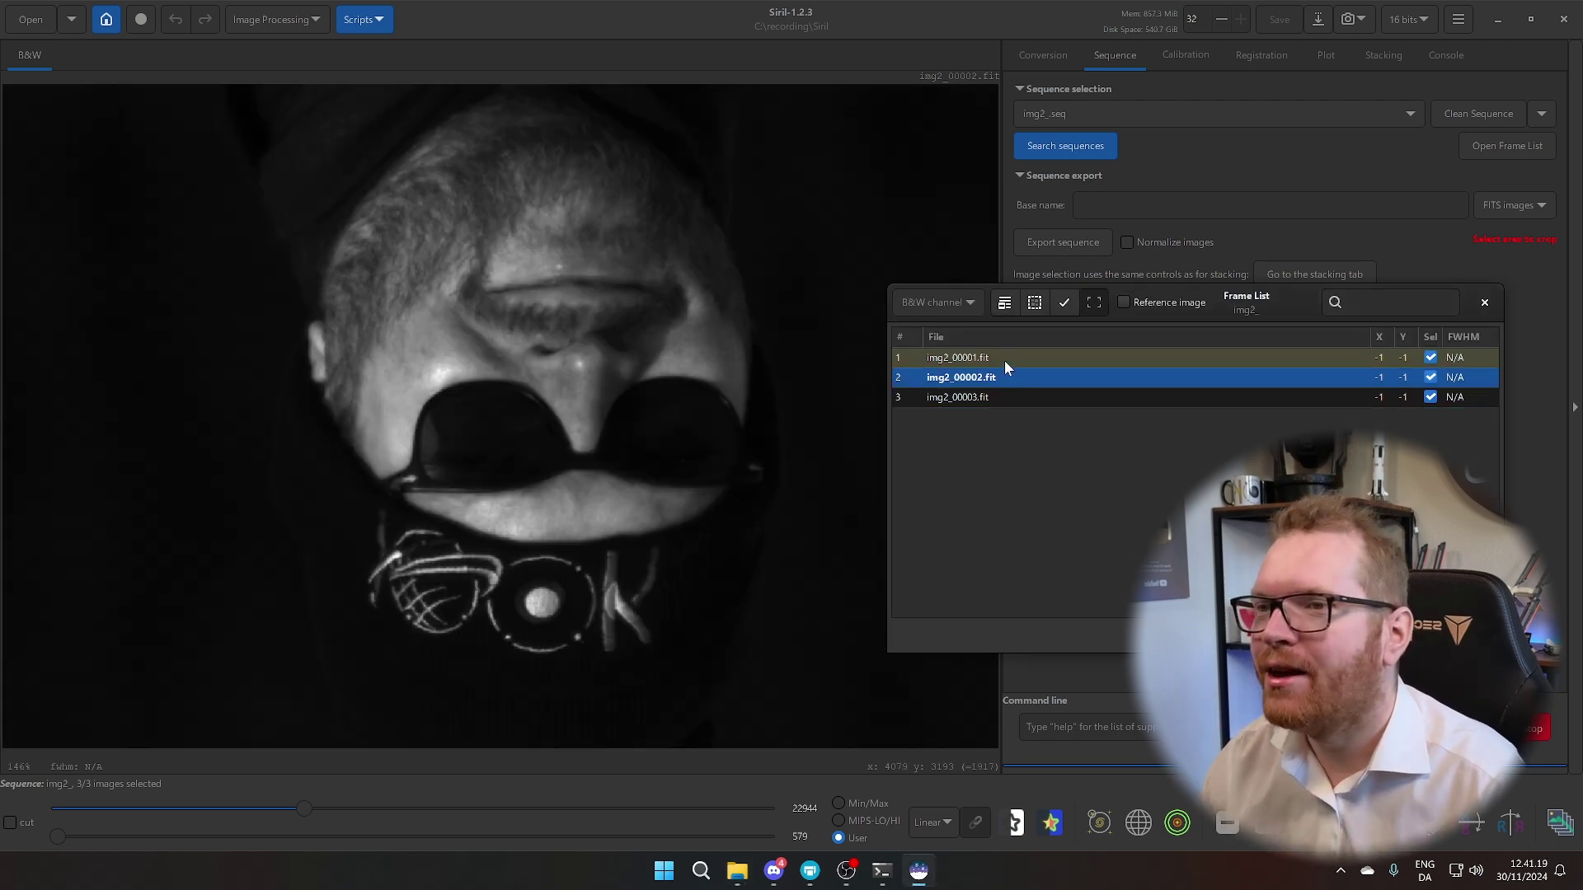
{"action": "left_click", "coordinate": [1005, 358]}
{"action": "left_click", "coordinate": [1001, 376]}
{"action": "left_click", "coordinate": [1011, 360]}
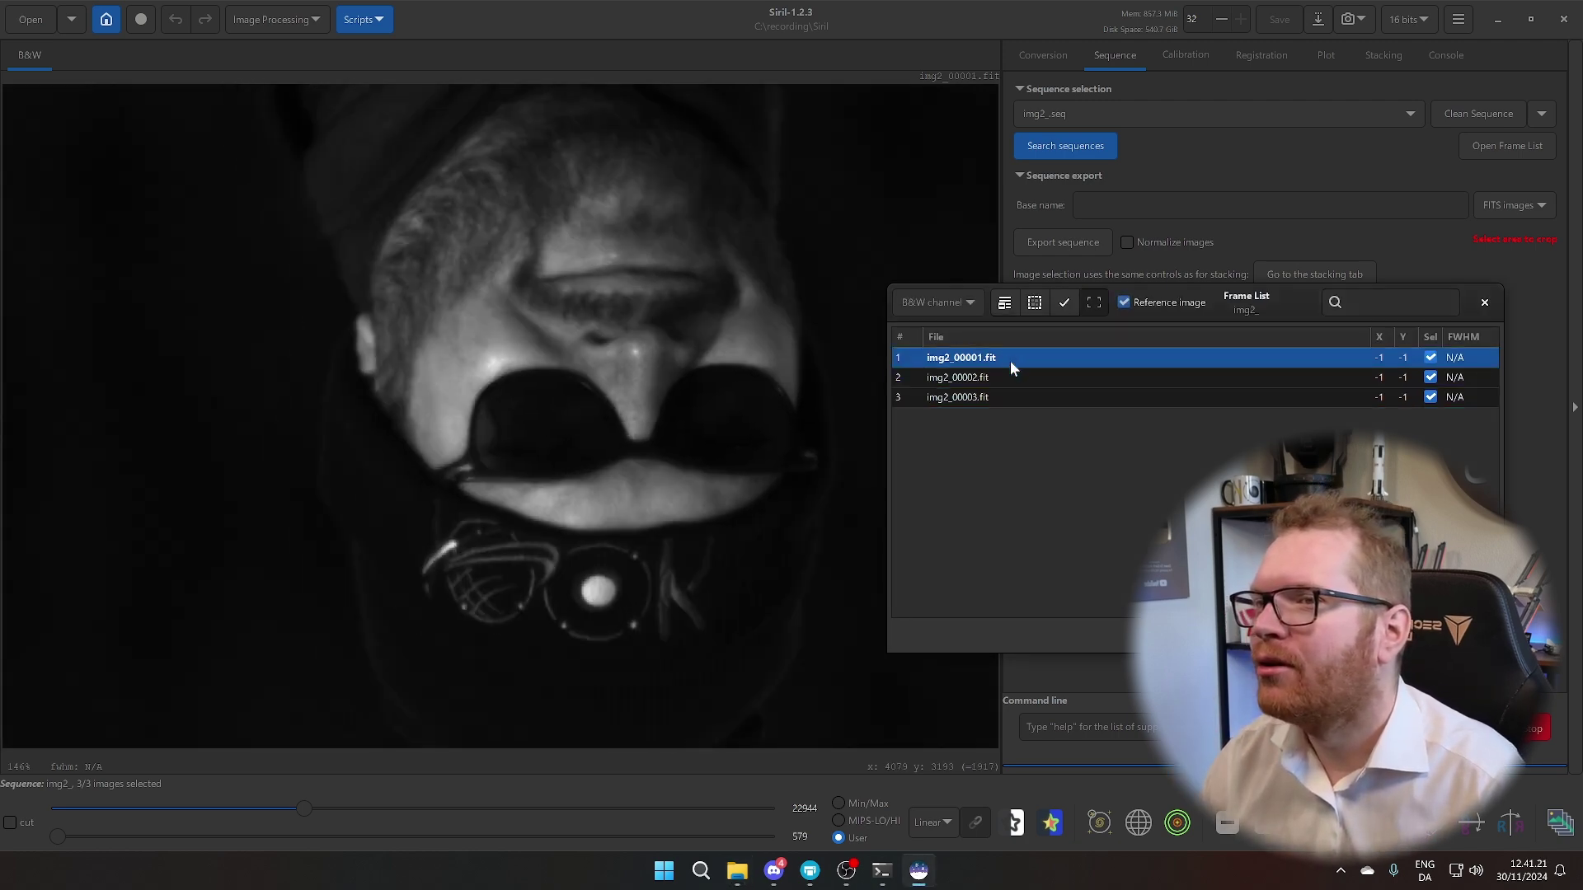
{"action": "left_click", "coordinate": [1003, 376]}
{"action": "left_click", "coordinate": [1007, 367]}
{"action": "left_click", "coordinate": [1006, 377]}
{"action": "left_click", "coordinate": [991, 403]}
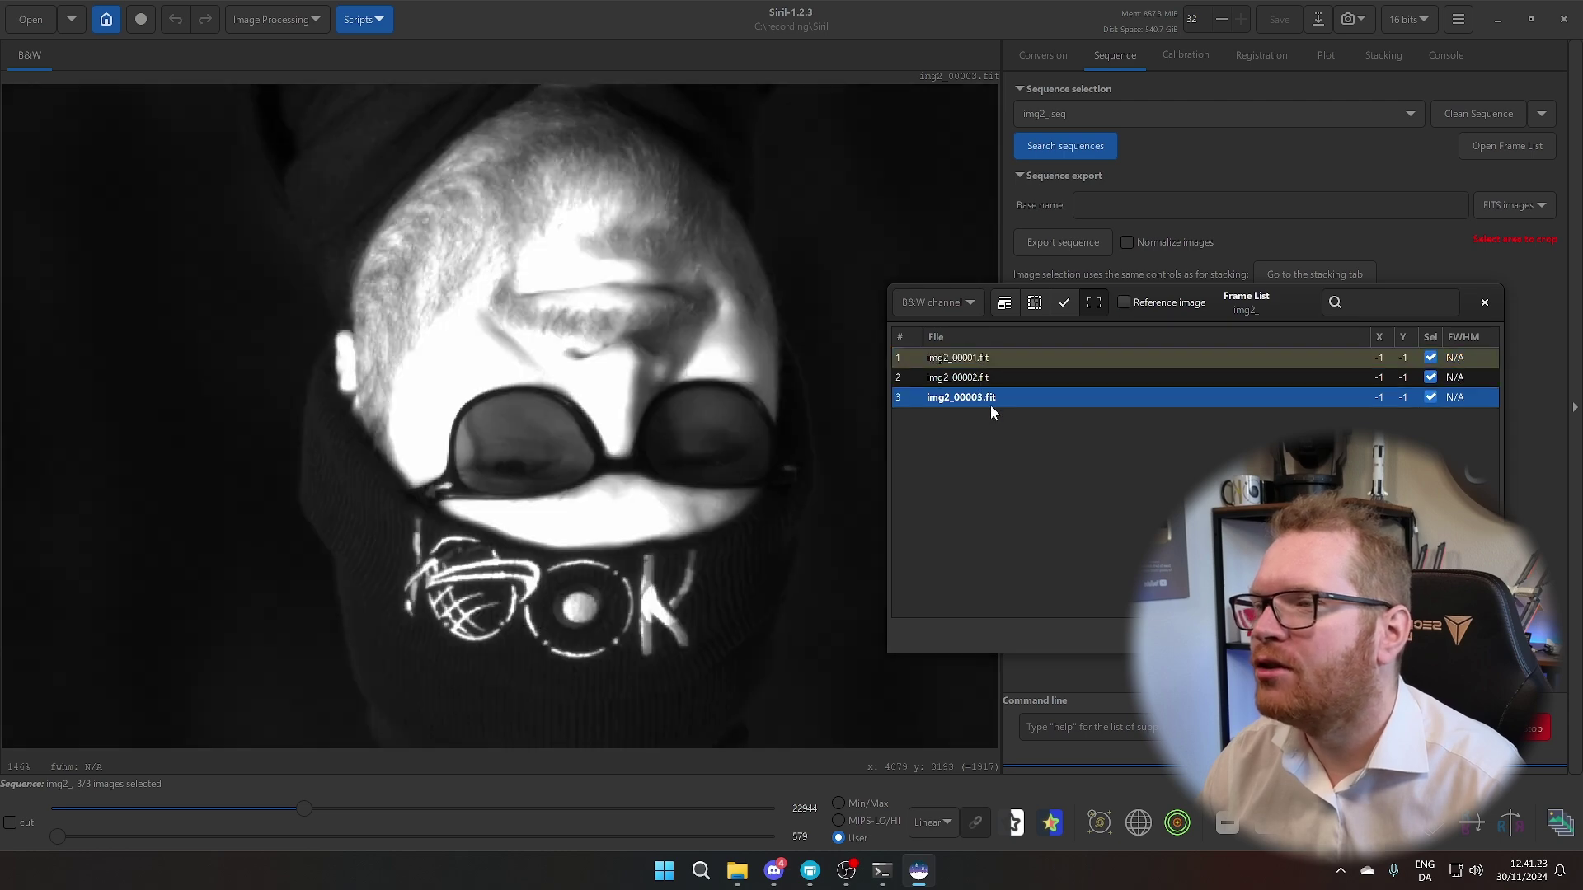
Step: Raise the display white level to 50163 to darken img2_00003
{"action": "scroll", "coordinate": [660, 459], "scroll_direction": "down", "scroll_amount": 3}
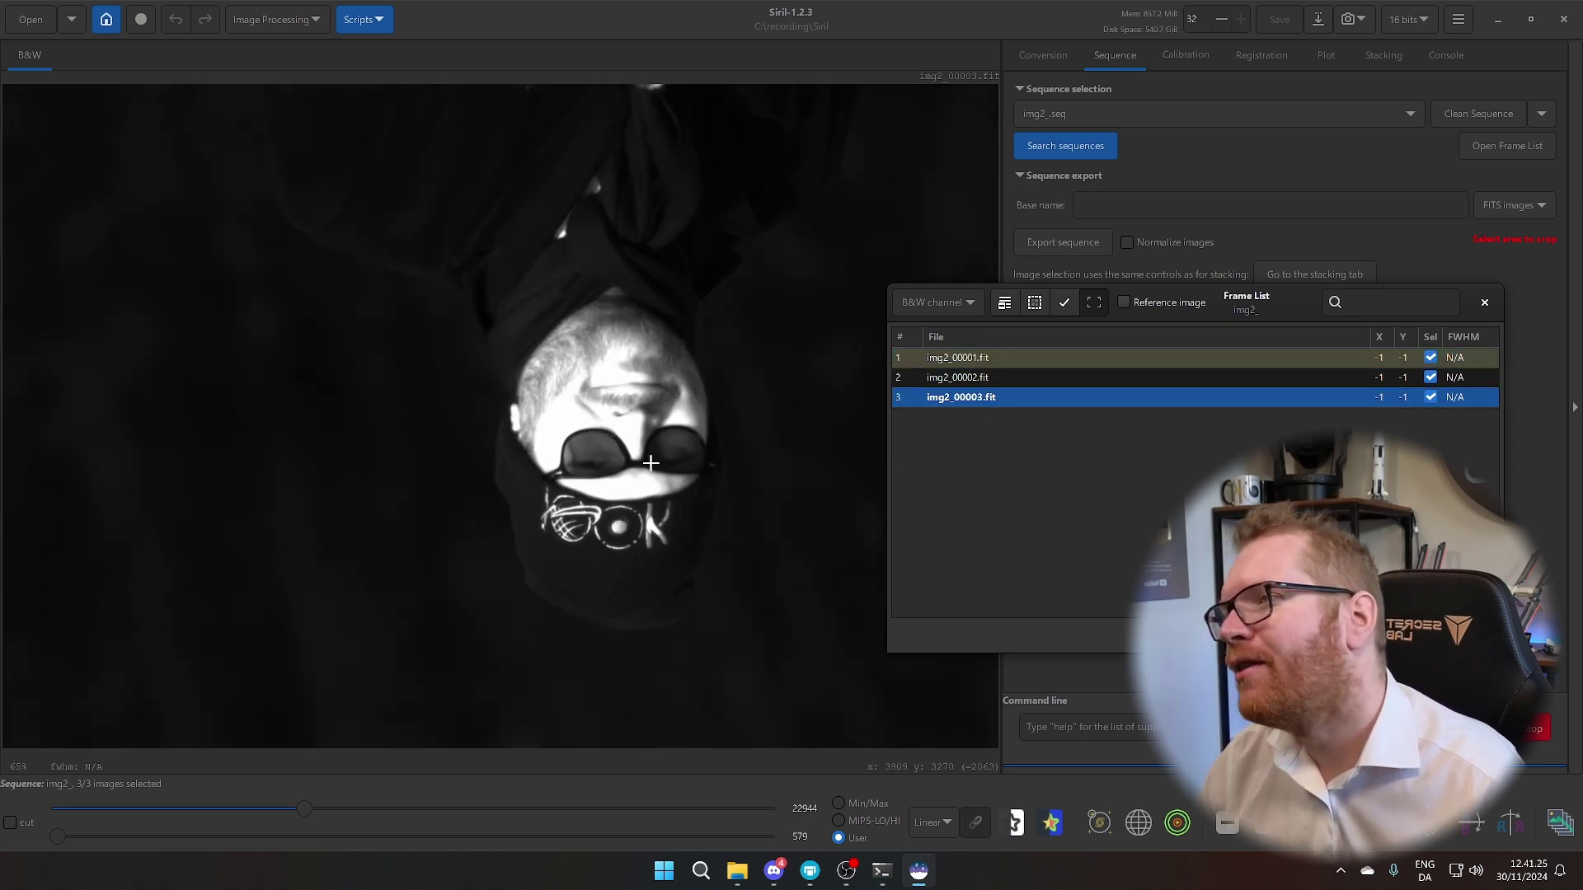
{"action": "scroll", "coordinate": [659, 460], "scroll_direction": "up", "scroll_amount": 3}
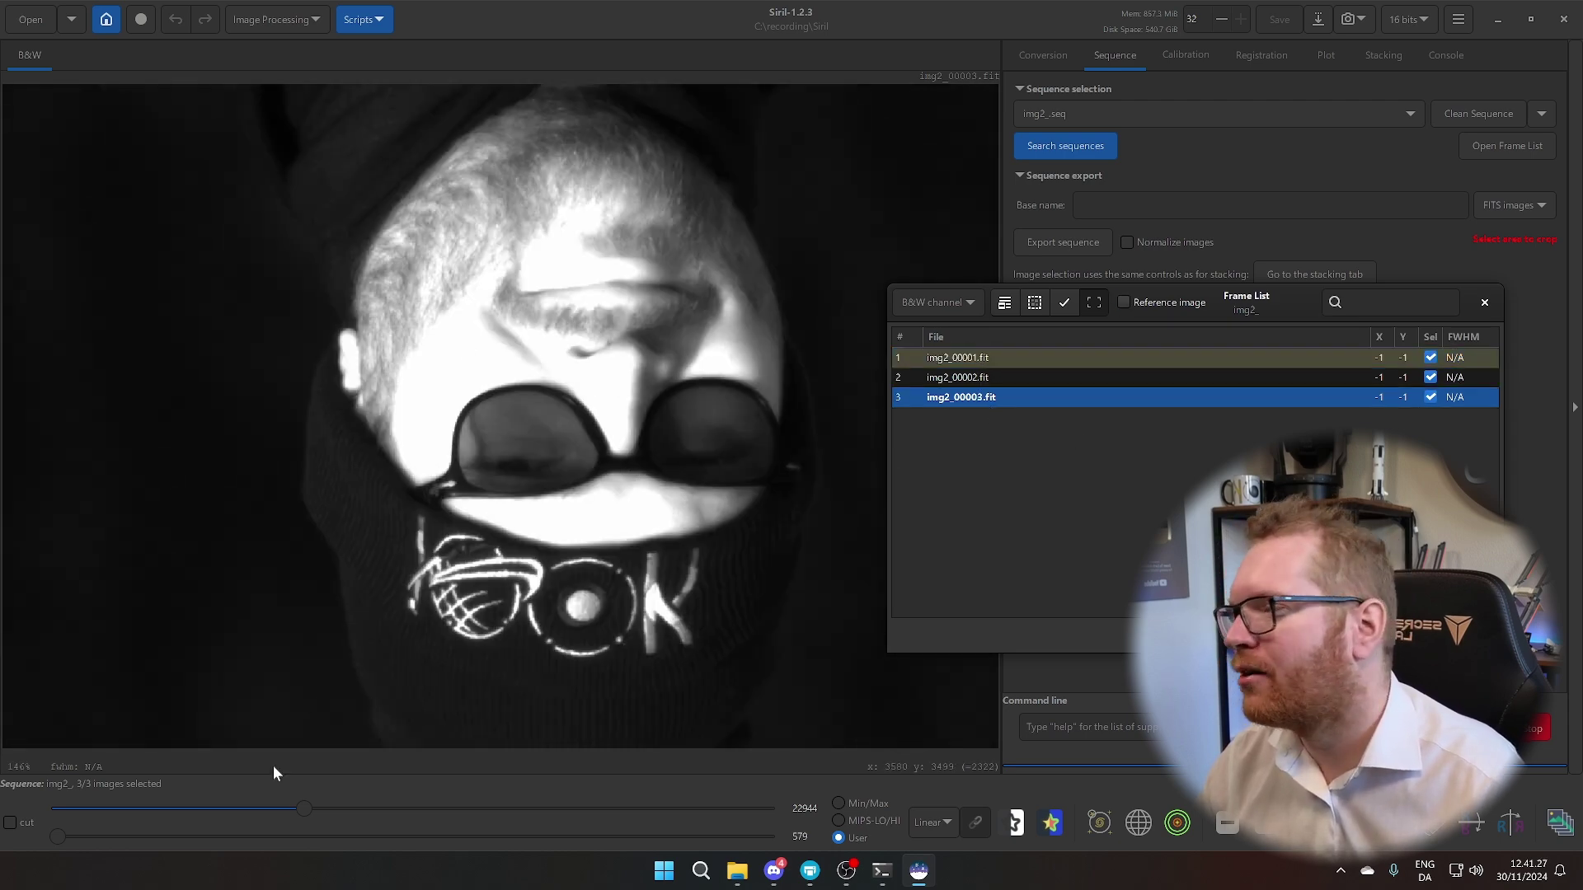
{"action": "left_click_drag", "start_coordinate": [302, 808], "coordinate": [600, 811]}
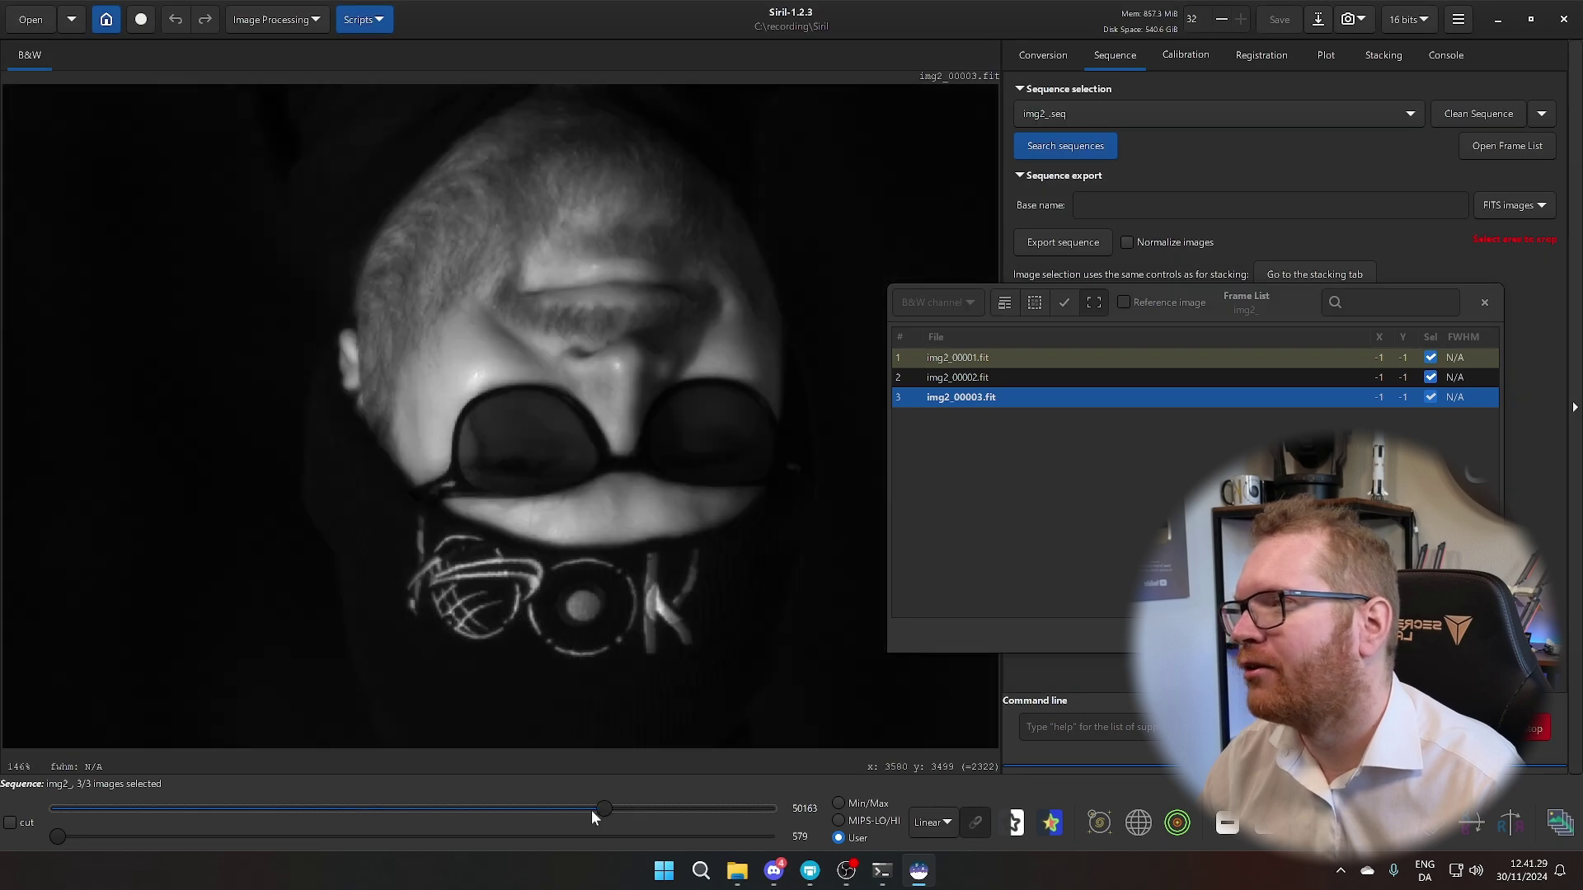
Step: Close the Frame List and zoom into the stretched RGB composite
{"action": "left_click", "coordinate": [1485, 302]}
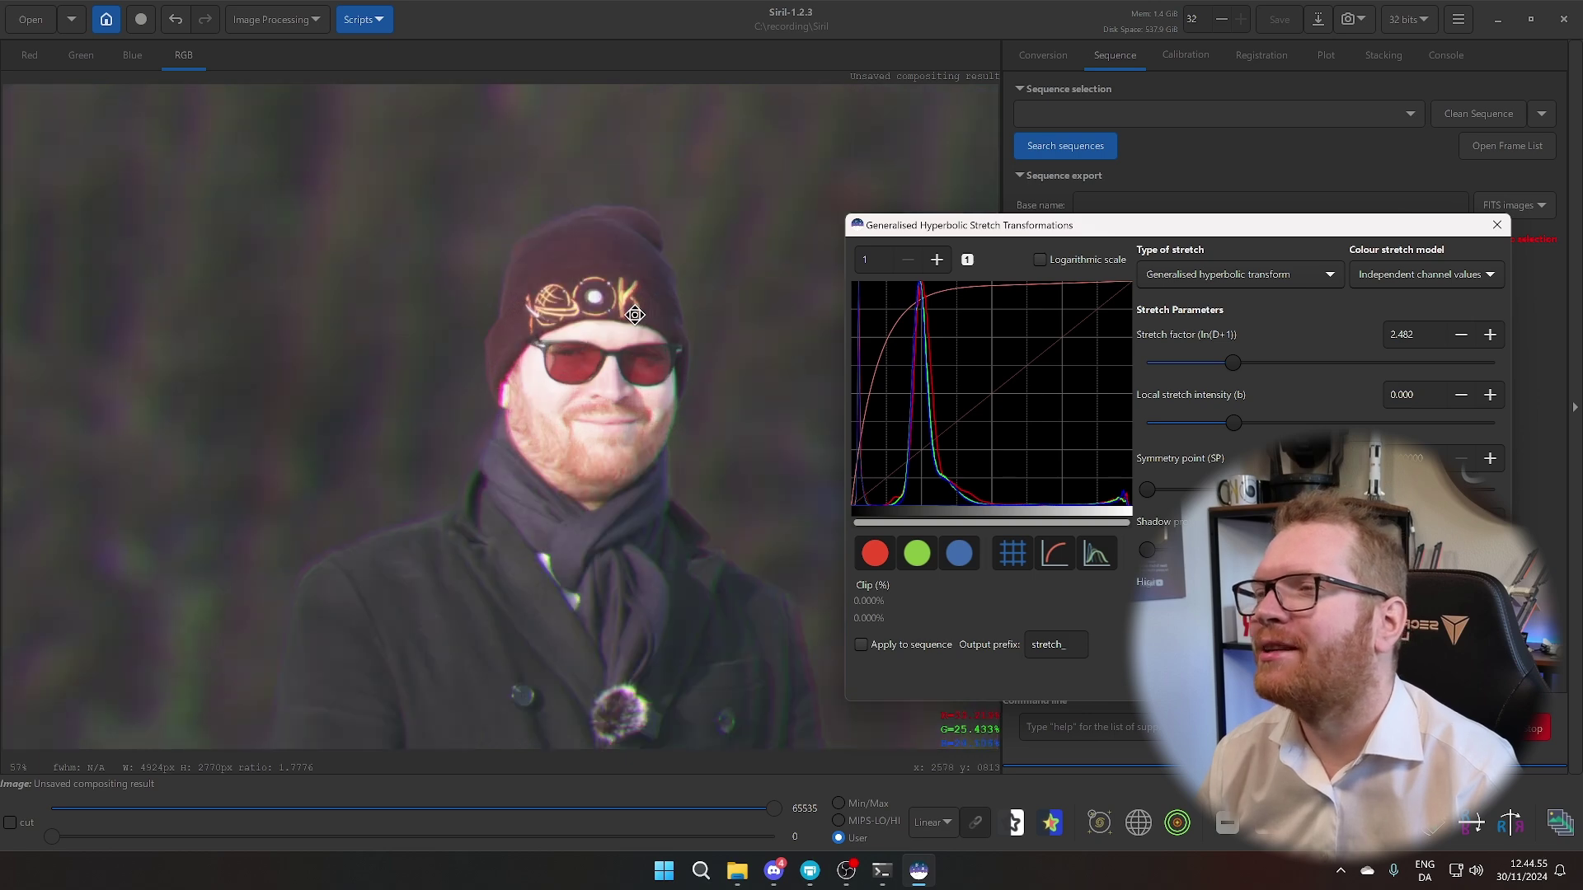
{"action": "scroll", "coordinate": [635, 314], "scroll_direction": "up", "scroll_amount": 3}
{"action": "scroll", "coordinate": [655, 426], "scroll_direction": "up", "scroll_amount": 1}
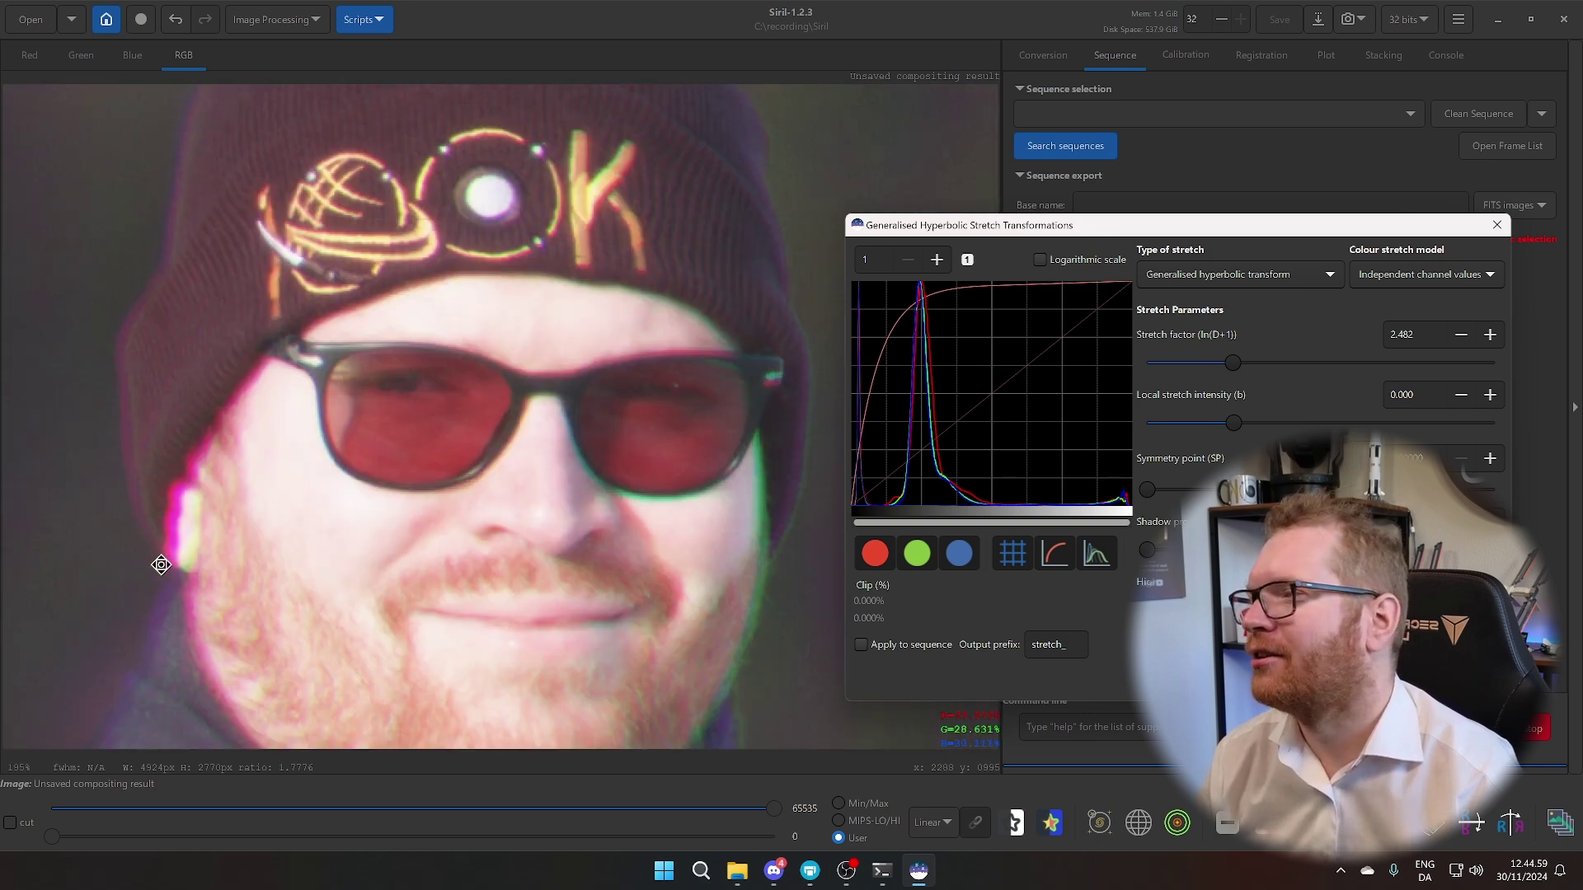
{"action": "scroll", "coordinate": [161, 564], "scroll_direction": "down", "scroll_amount": 1}
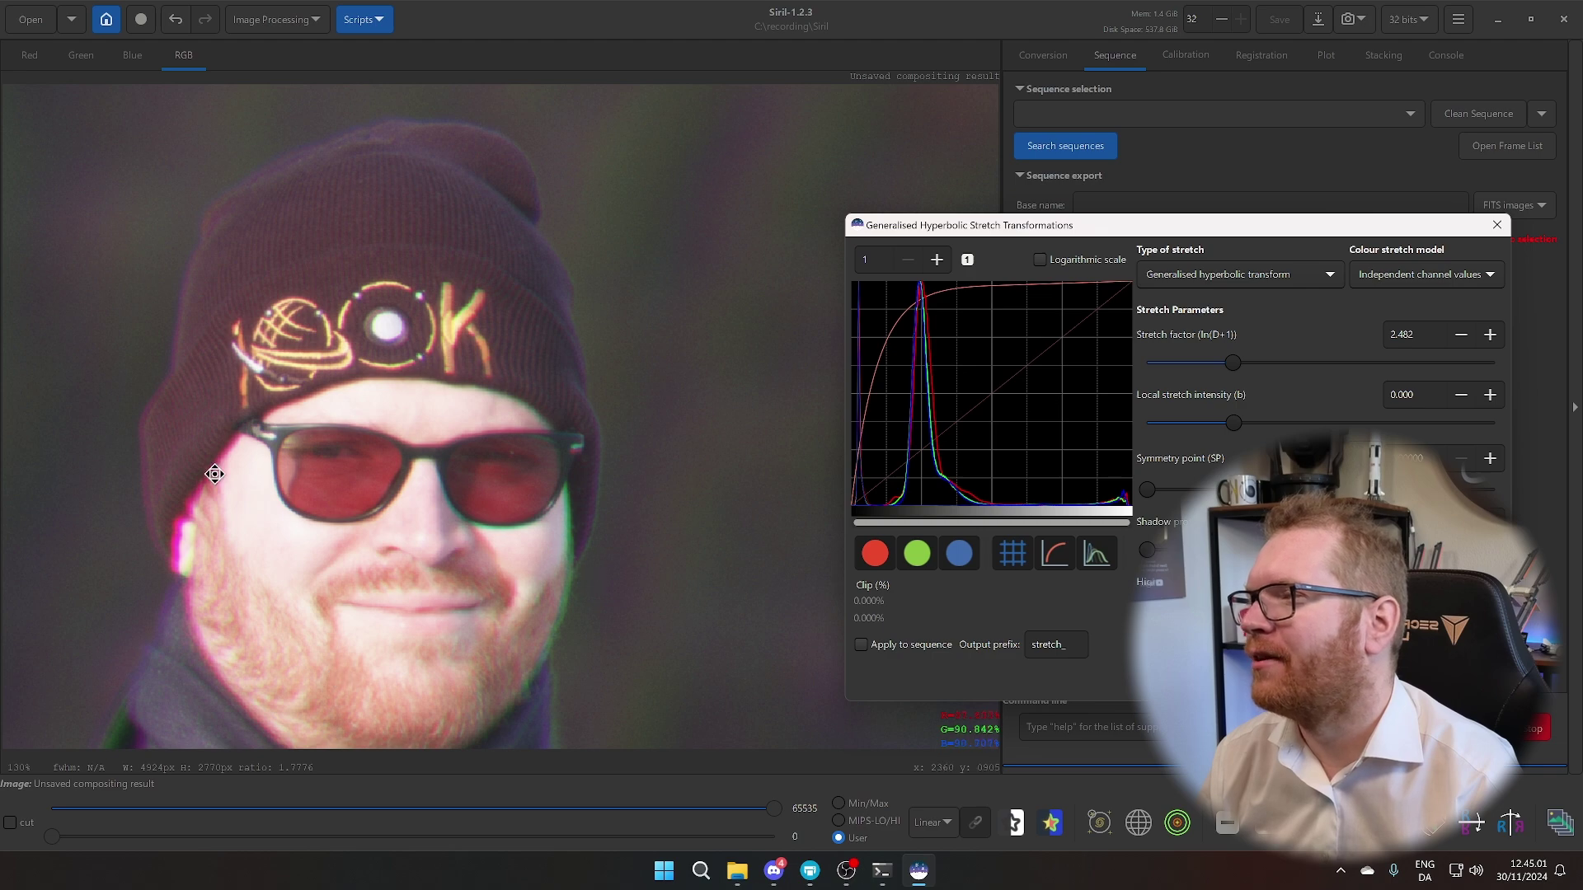
{"action": "scroll", "coordinate": [214, 474], "scroll_direction": "up", "scroll_amount": 1}
{"action": "scroll", "coordinate": [317, 494], "scroll_direction": "up", "scroll_amount": 1}
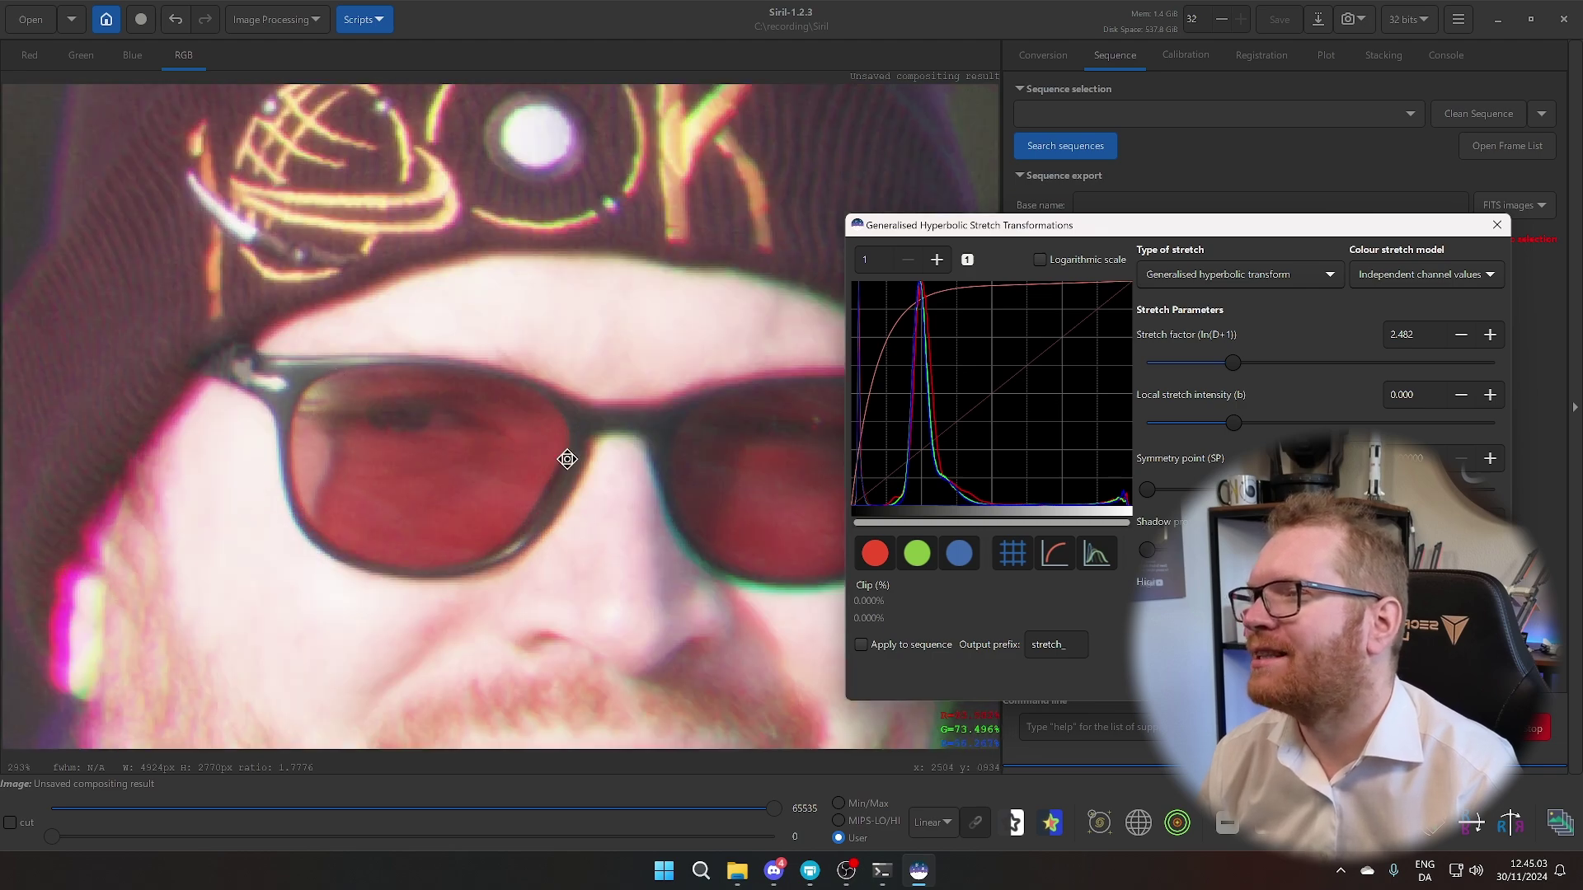
{"action": "scroll", "coordinate": [462, 421], "scroll_direction": "down", "scroll_amount": 2}
{"action": "scroll", "coordinate": [668, 437], "scroll_direction": "up", "scroll_amount": 2}
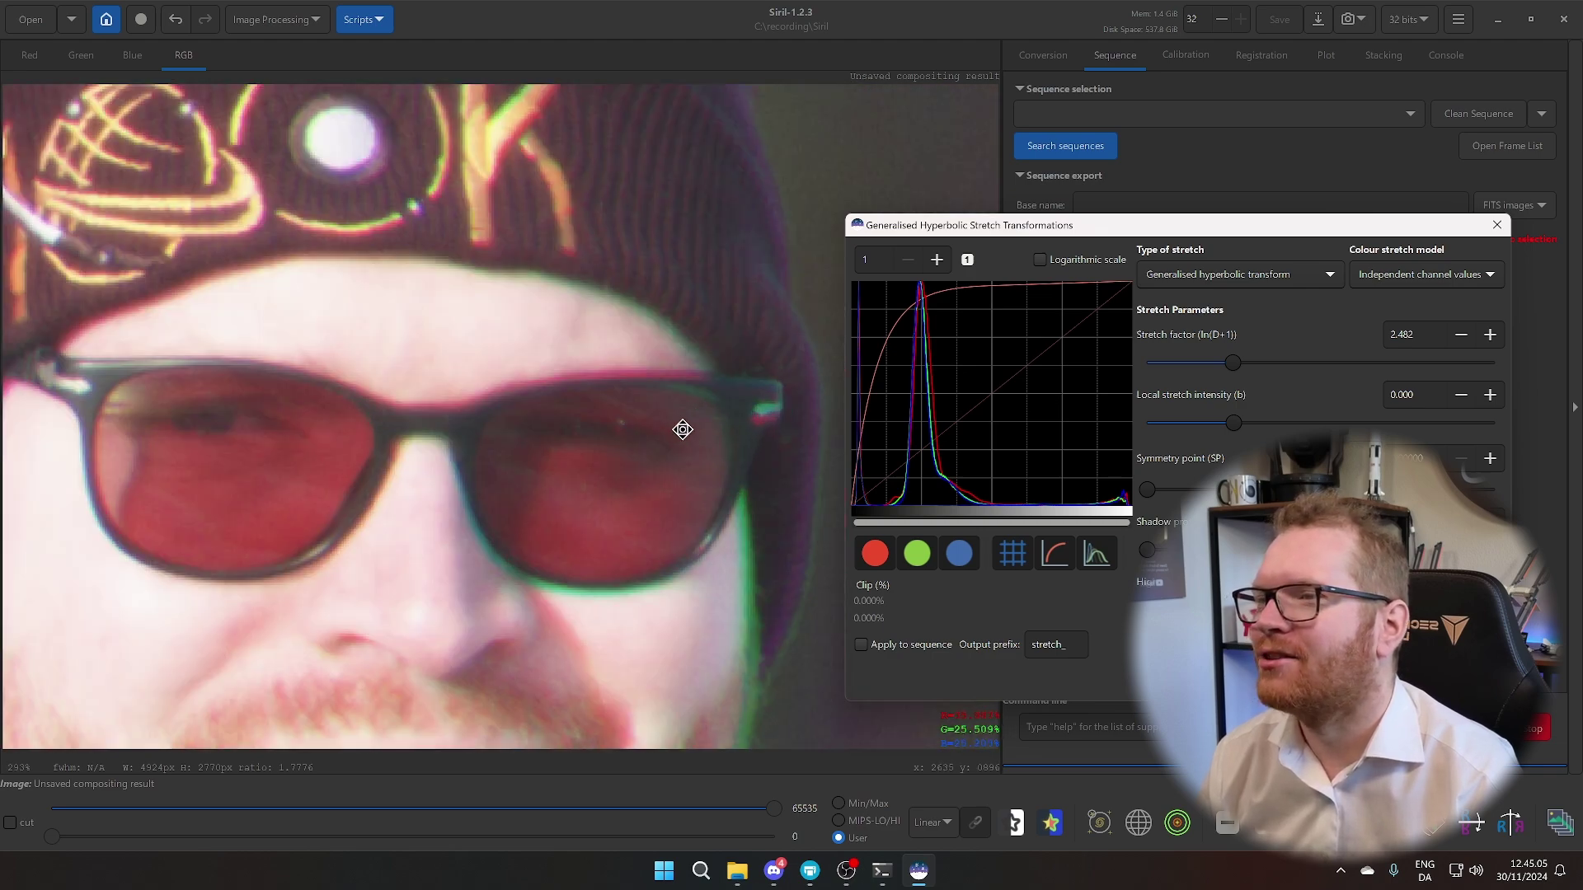
{"action": "scroll", "coordinate": [289, 470], "scroll_direction": "down", "scroll_amount": 5}
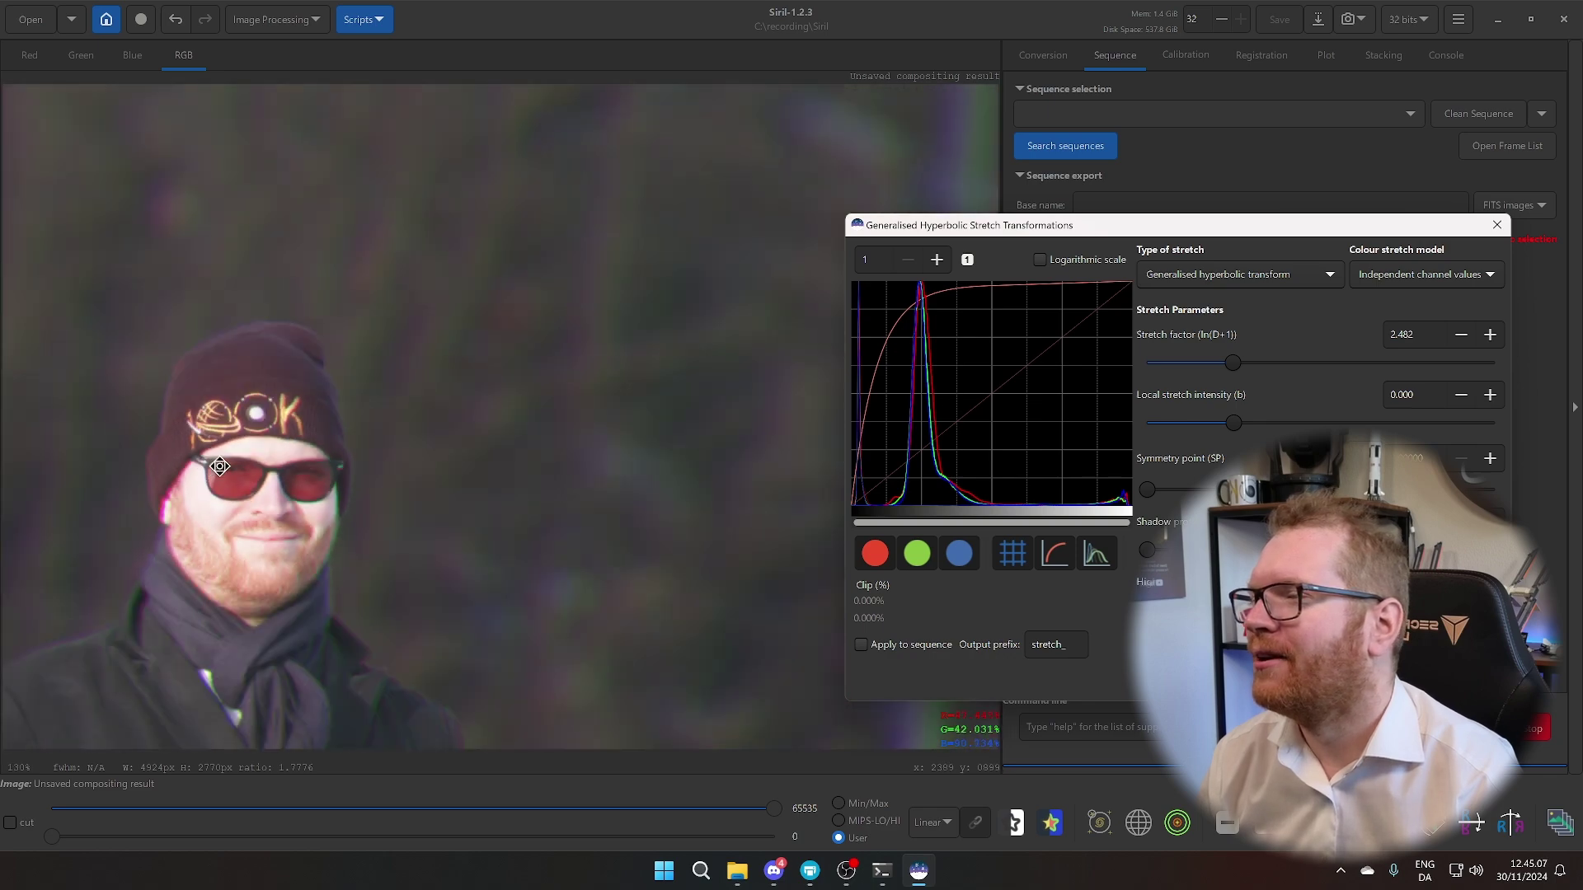
Step: Recentre the composite on the standing figure and zoom to inspect the face and glasses
{"action": "mouse_move", "coordinate": [463, 516]}
{"action": "left_mouse_down"}
{"action": "mouse_move", "coordinate": [583, 484]}
{"action": "mouse_move", "coordinate": [618, 523]}
{"action": "left_mouse_up"}
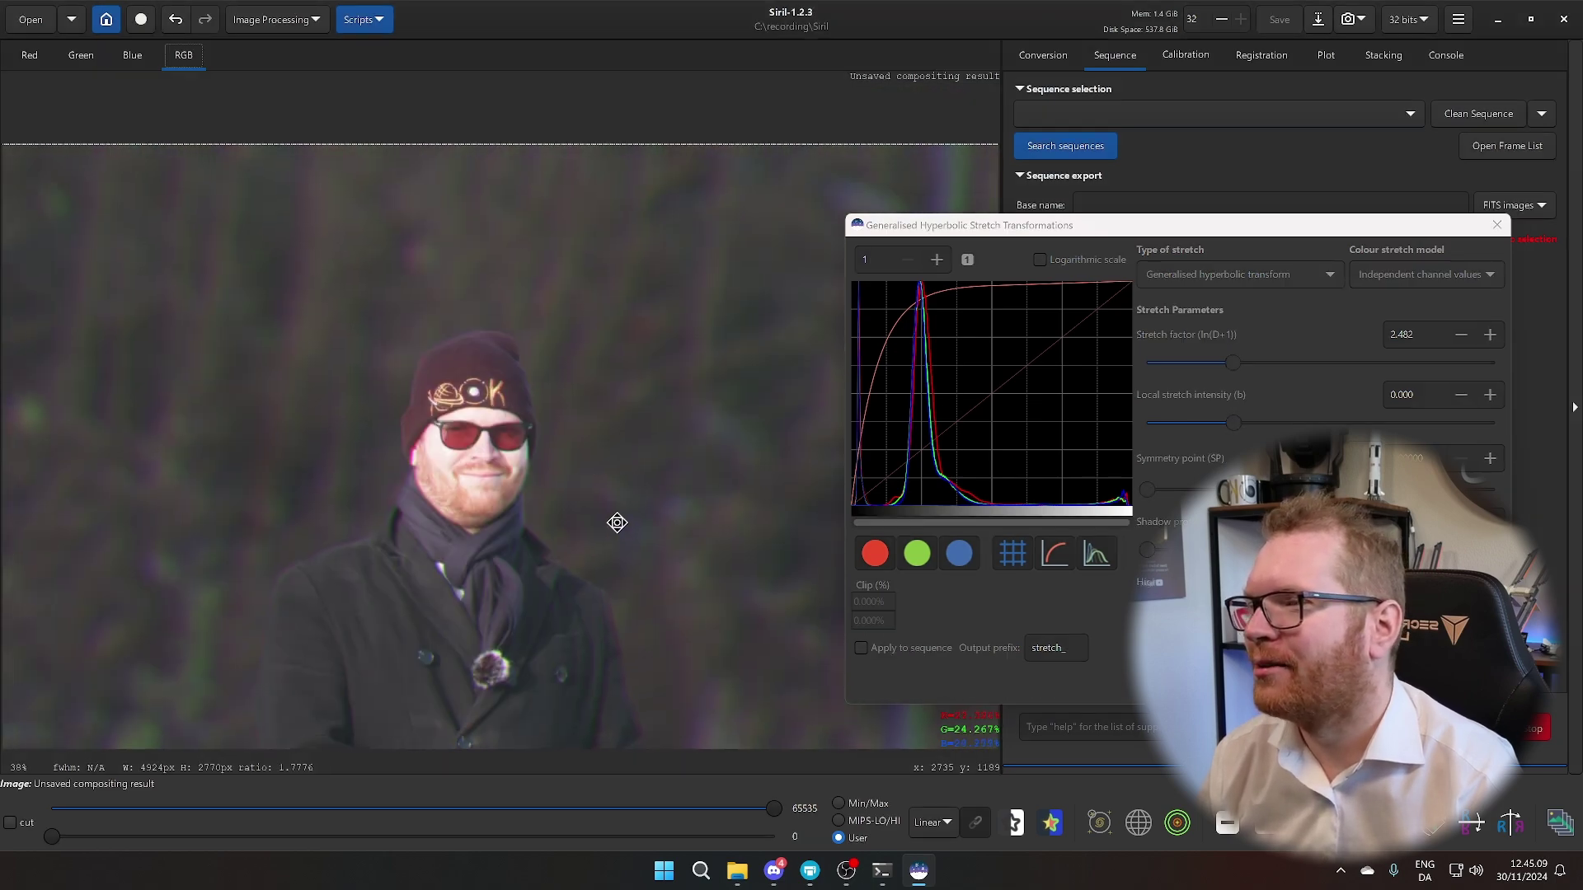
{"action": "left_click", "coordinate": [571, 470]}
{"action": "left_click_drag", "start_coordinate": [611, 452], "coordinate": [491, 431]}
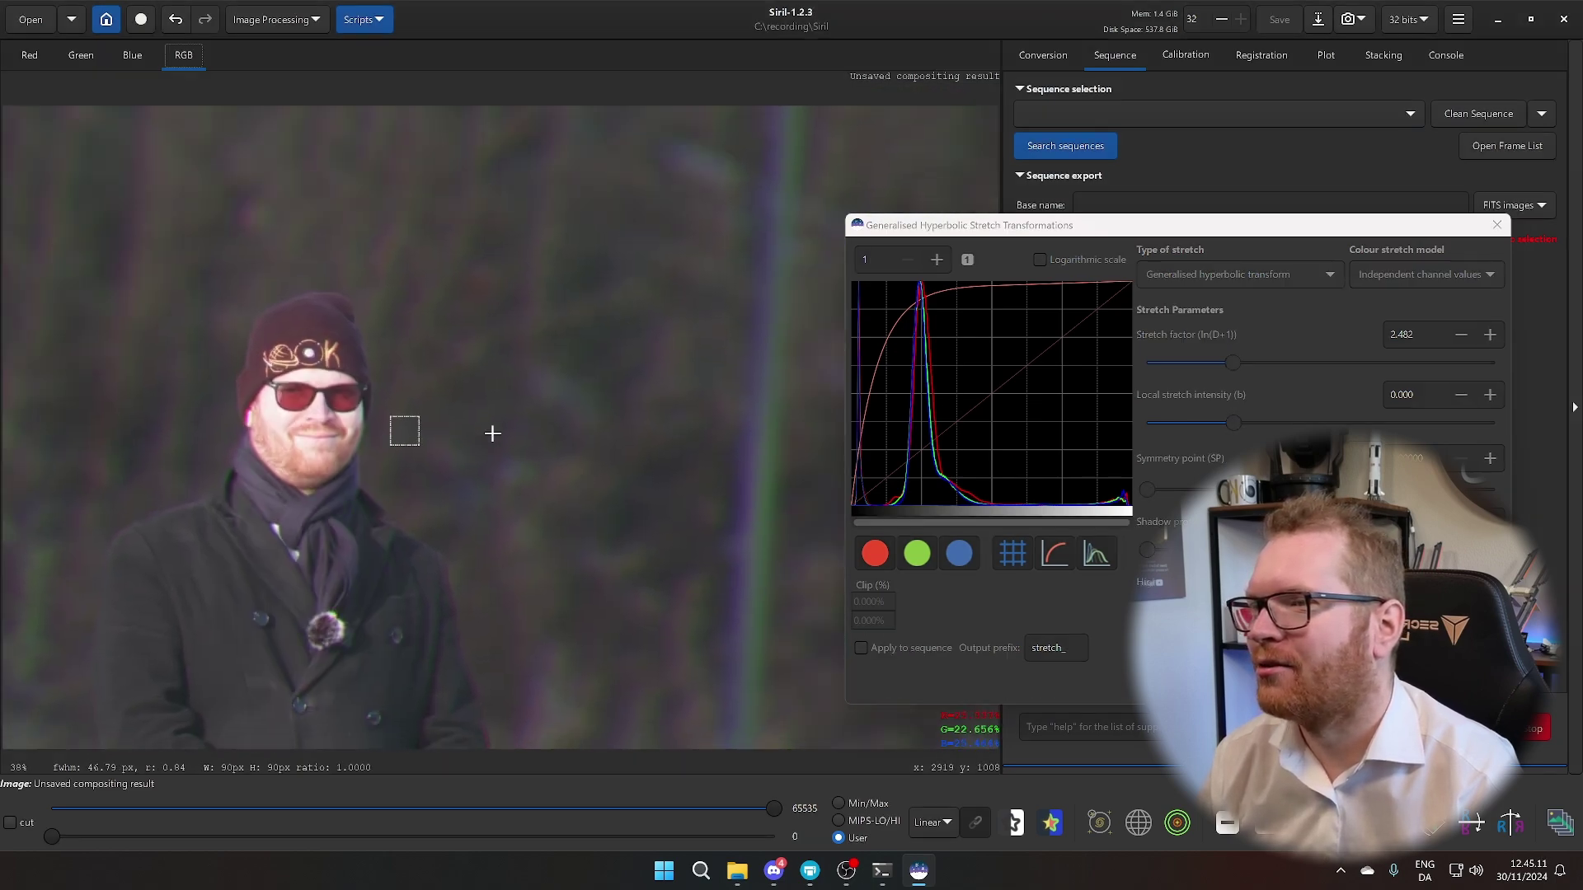
{"action": "scroll", "coordinate": [689, 467], "scroll_direction": "down", "scroll_amount": 2}
{"action": "scroll", "coordinate": [495, 445], "scroll_direction": "up", "scroll_amount": 4}
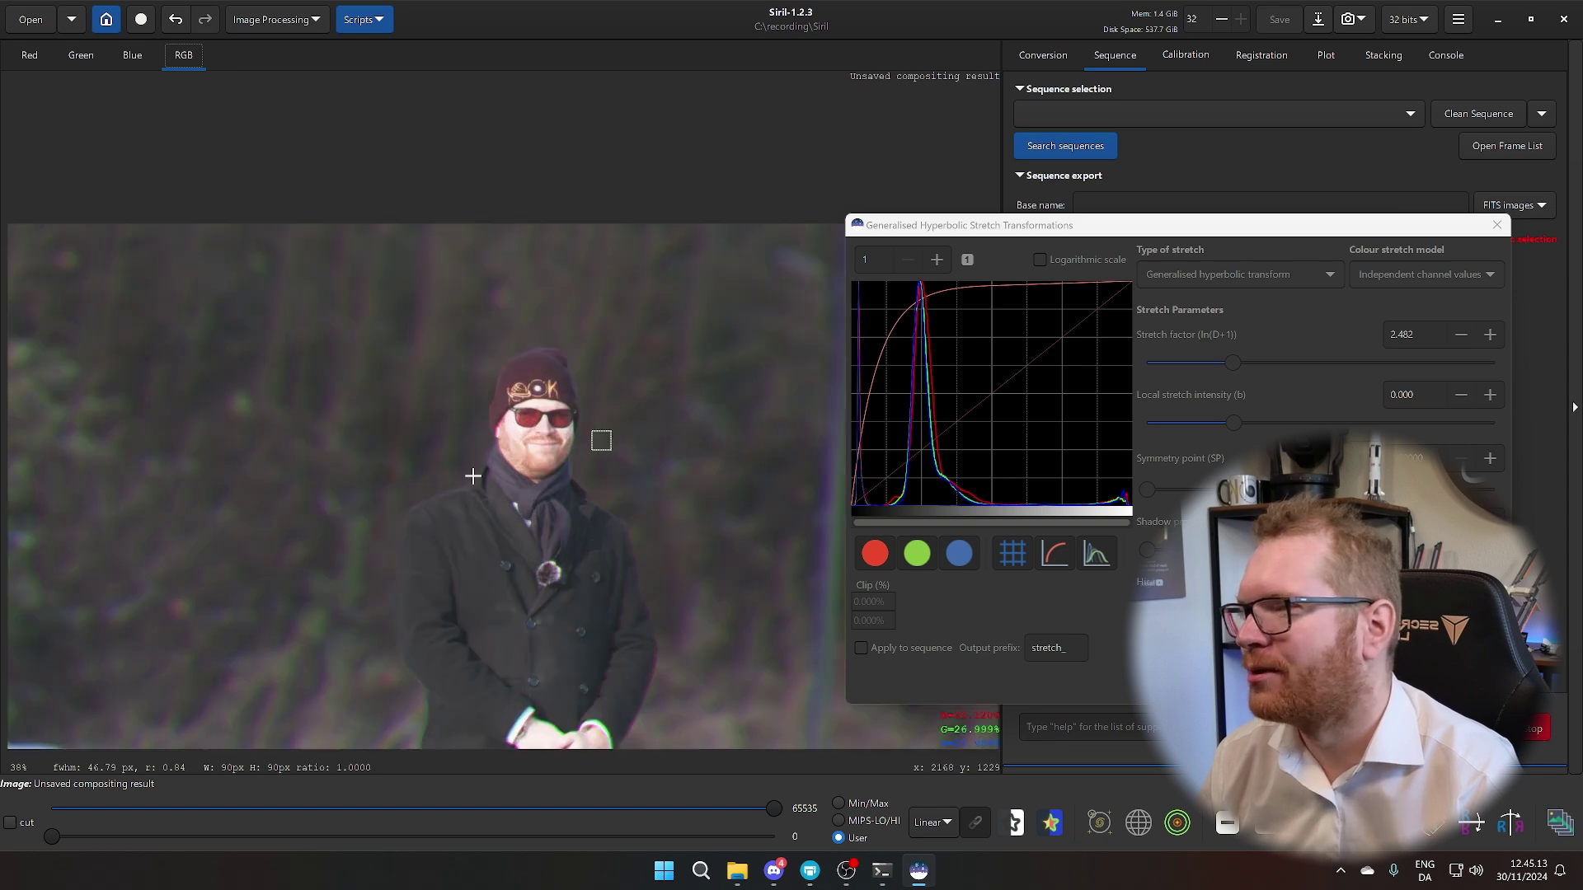
{"action": "scroll", "coordinate": [608, 388], "scroll_direction": "up", "scroll_amount": 2}
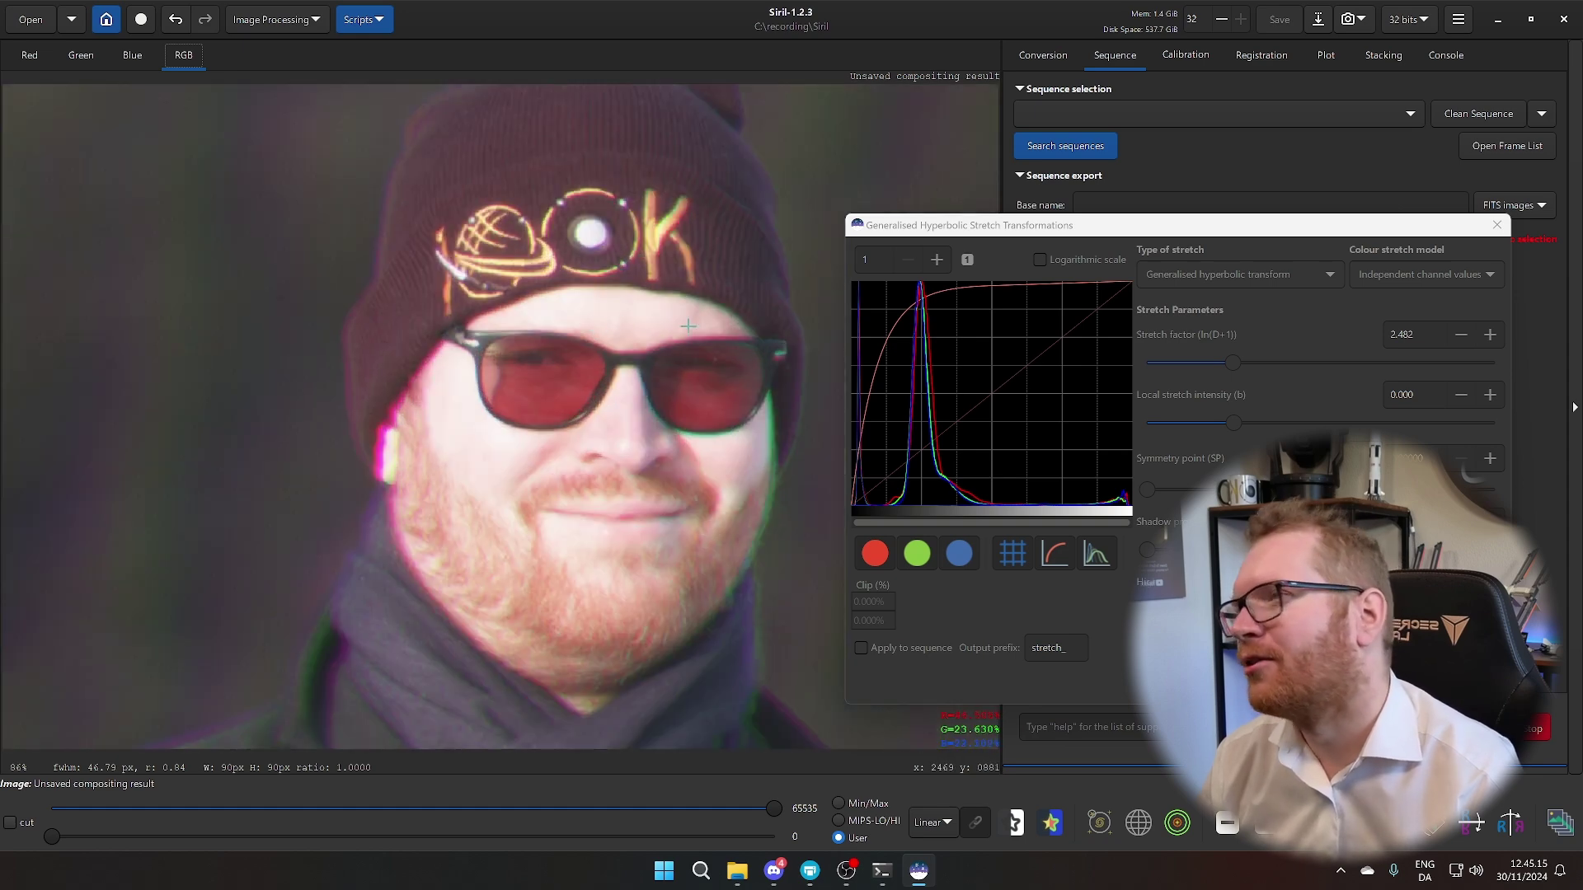
{"action": "scroll", "coordinate": [584, 372], "scroll_direction": "down", "scroll_amount": 4}
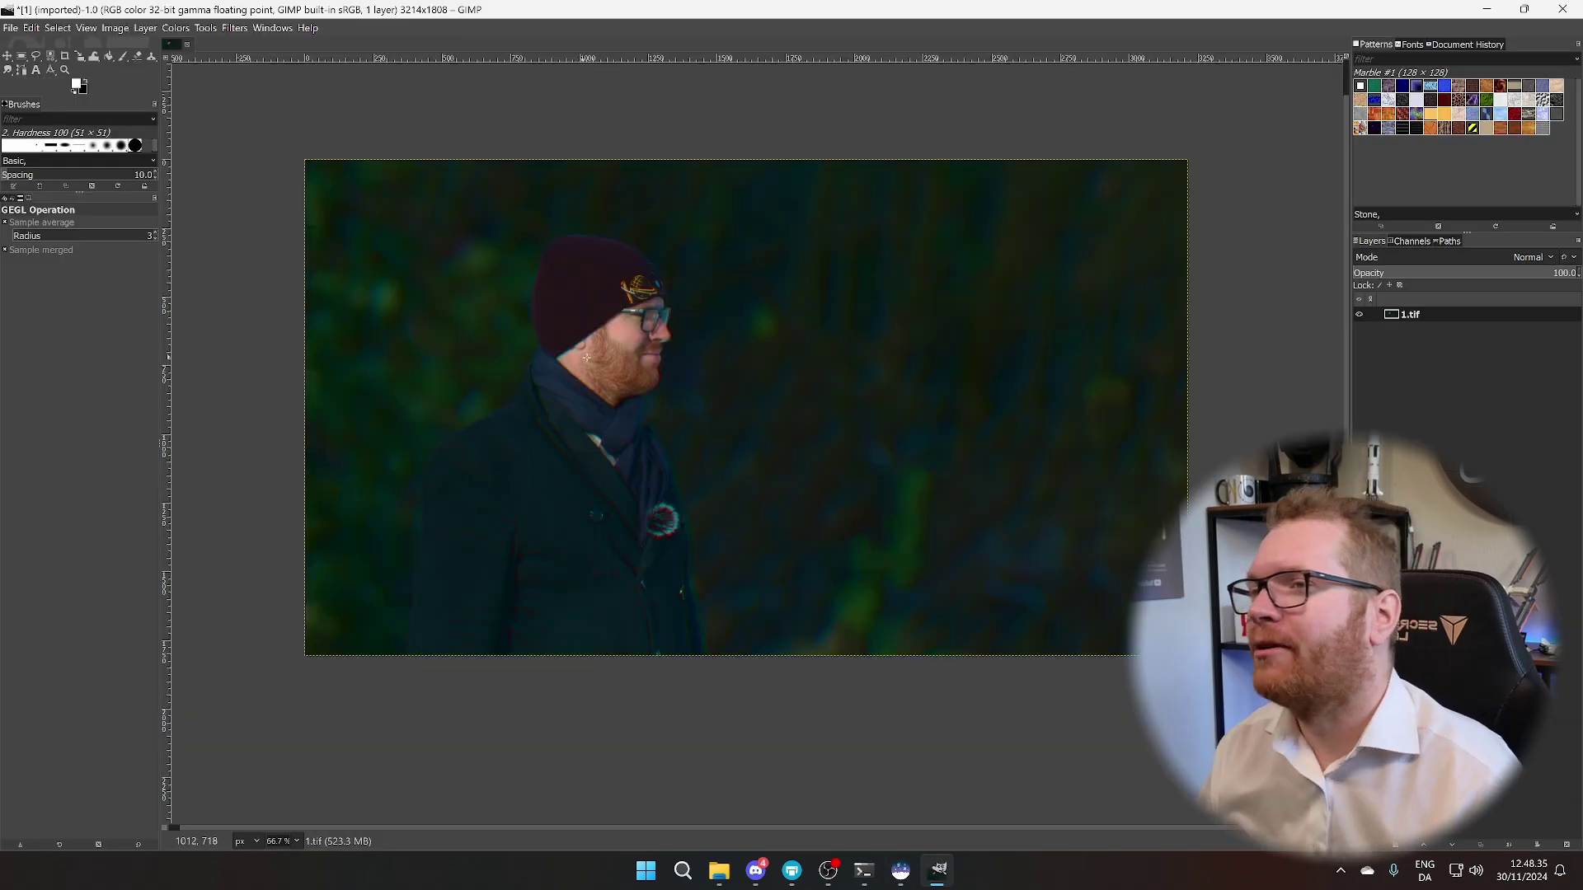
{"action": "scroll", "coordinate": [548, 399], "scroll_direction": "up", "scroll_amount": 2}
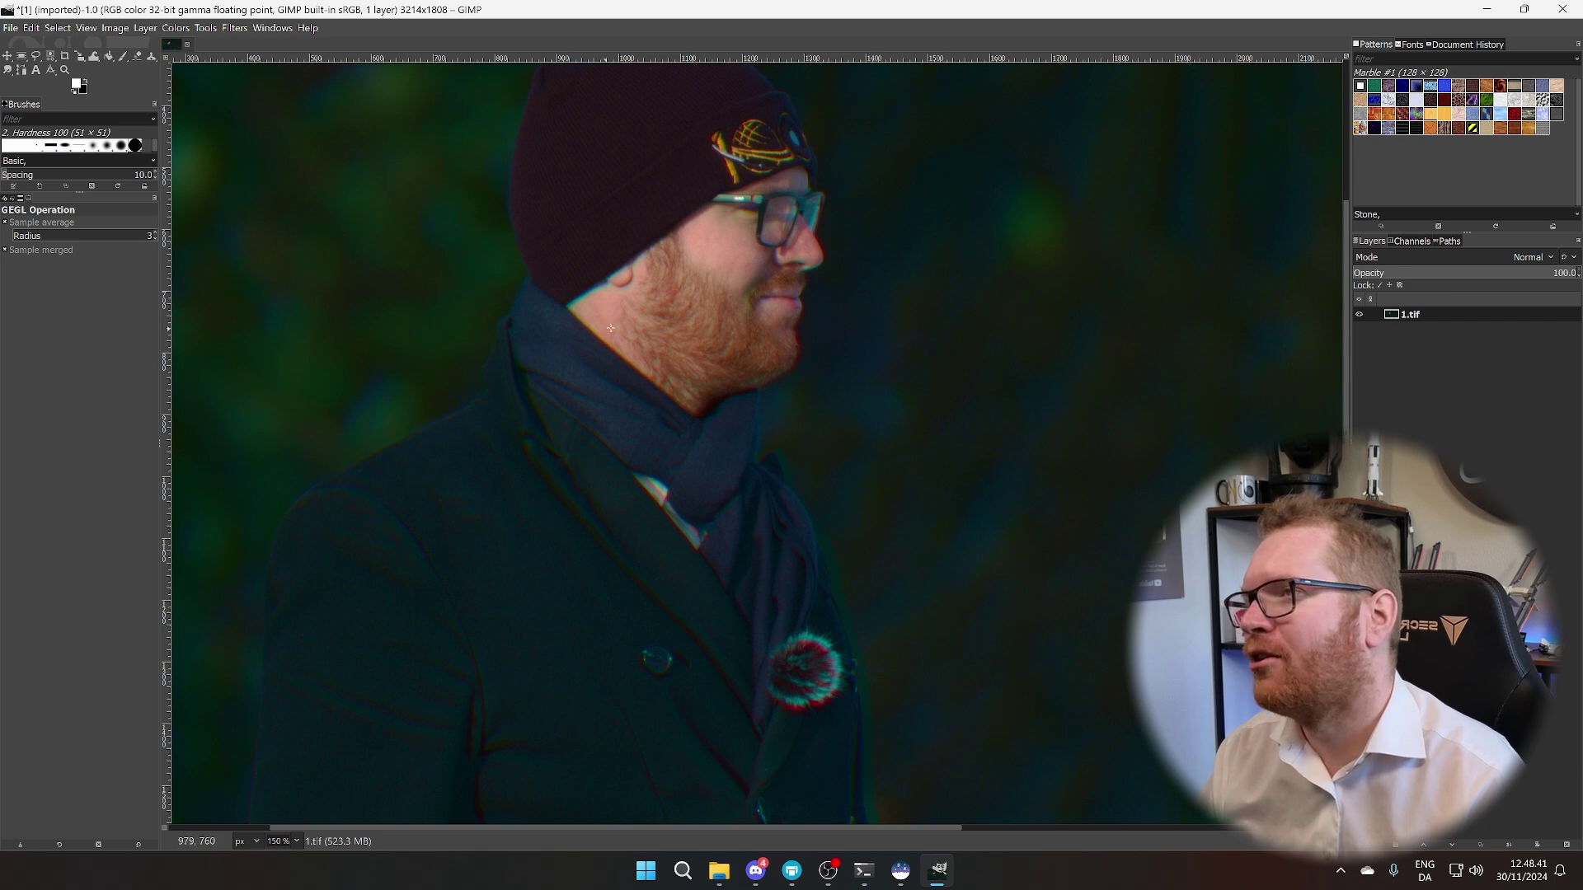
{"action": "left_click_drag", "start_coordinate": [658, 195], "coordinate": [739, 431]}
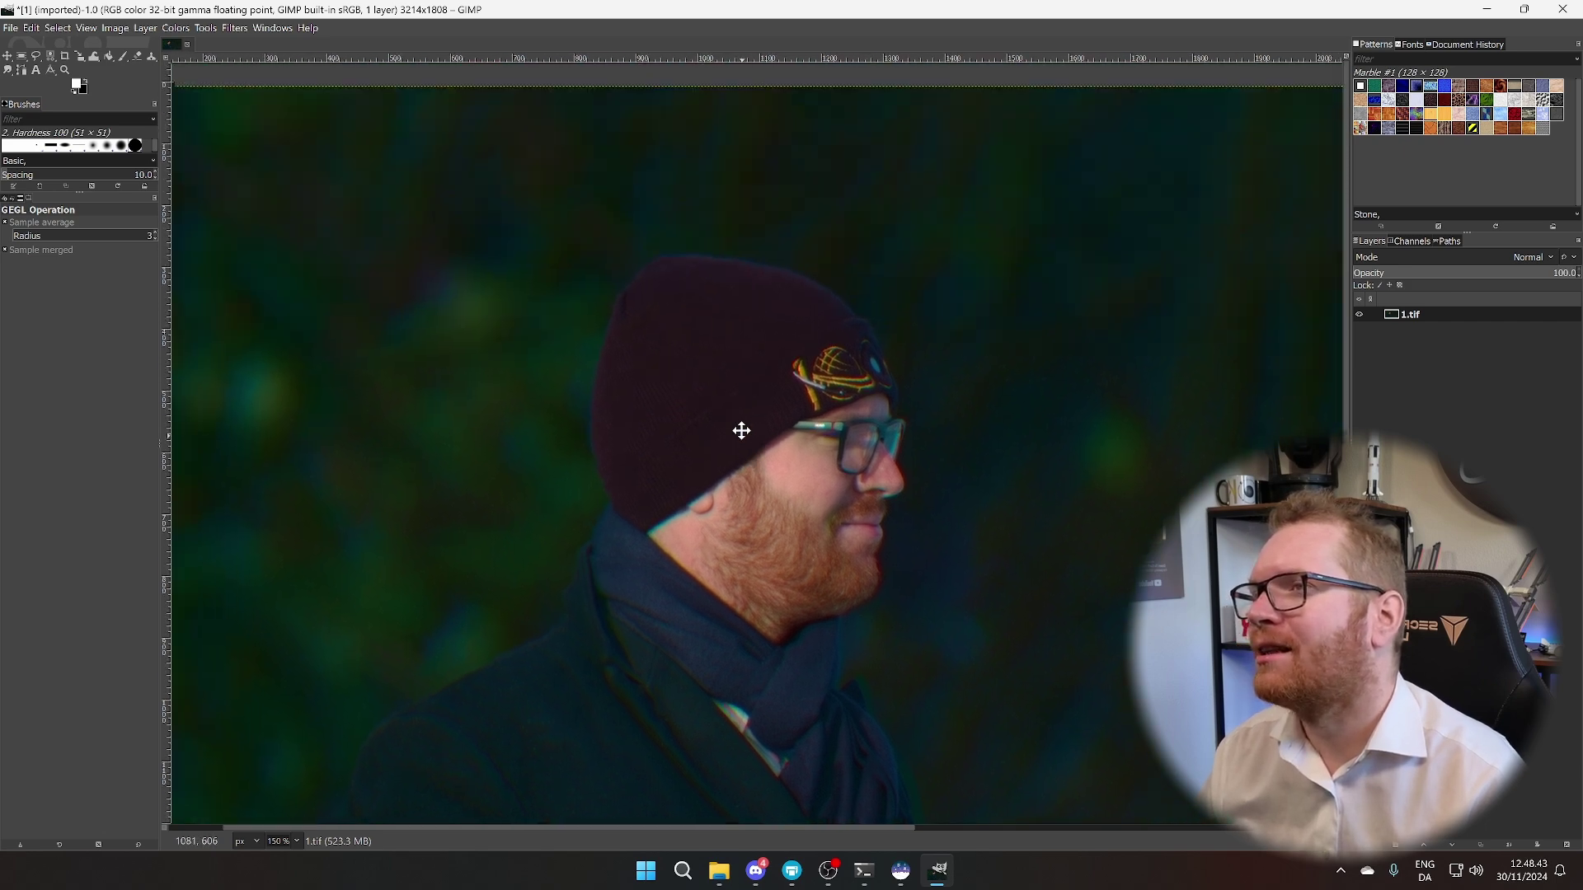
{"action": "scroll", "coordinate": [724, 338], "scroll_direction": "up", "scroll_amount": 2}
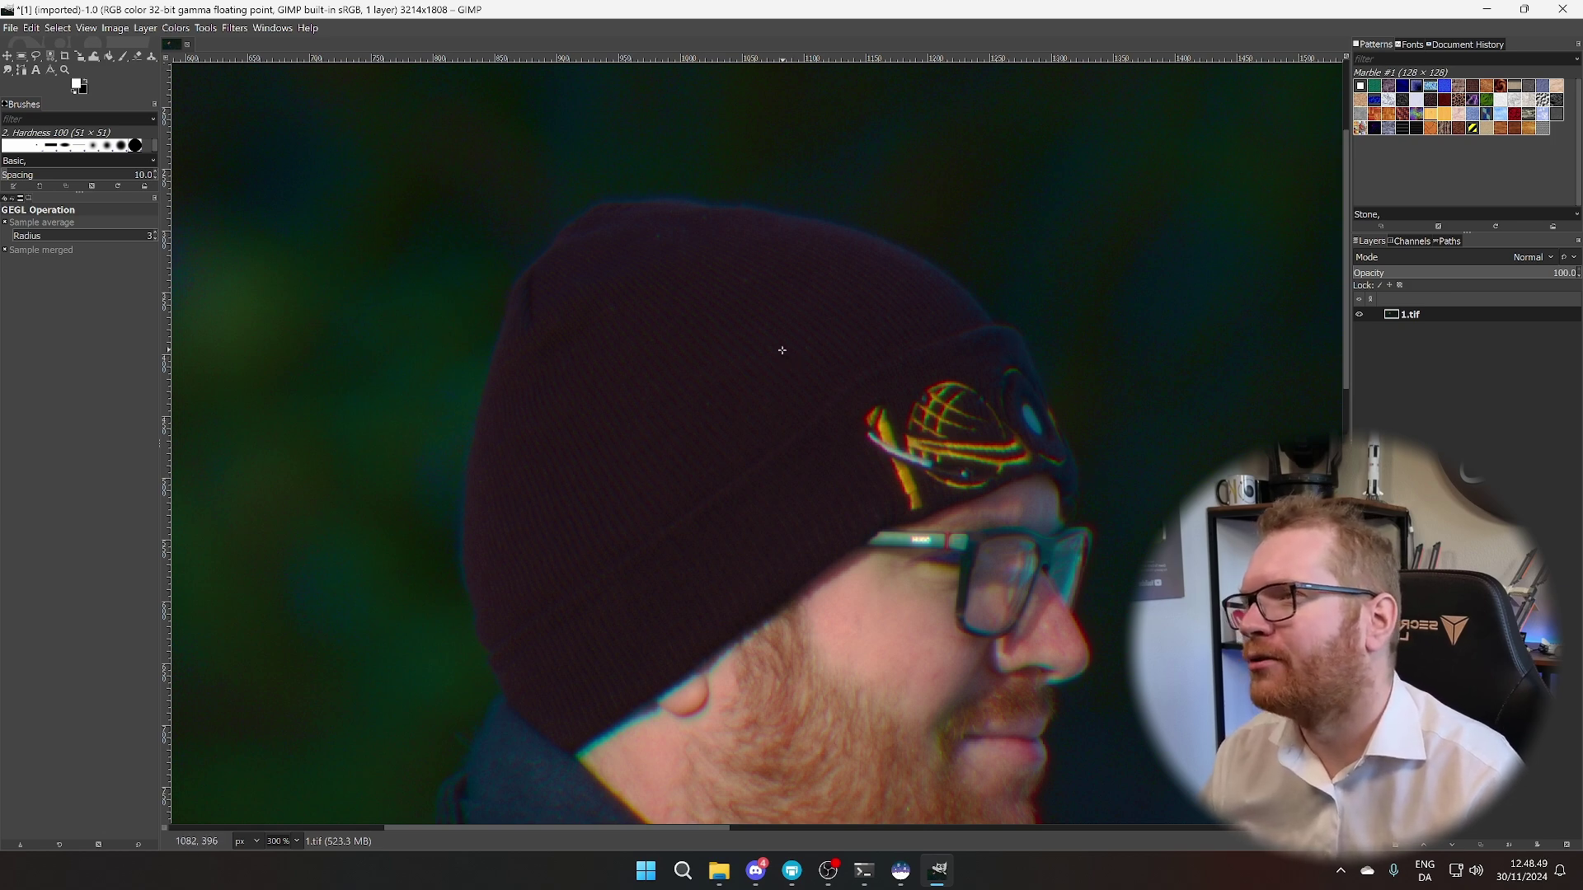
{"action": "scroll", "coordinate": [782, 351], "scroll_direction": "down", "scroll_amount": 1}
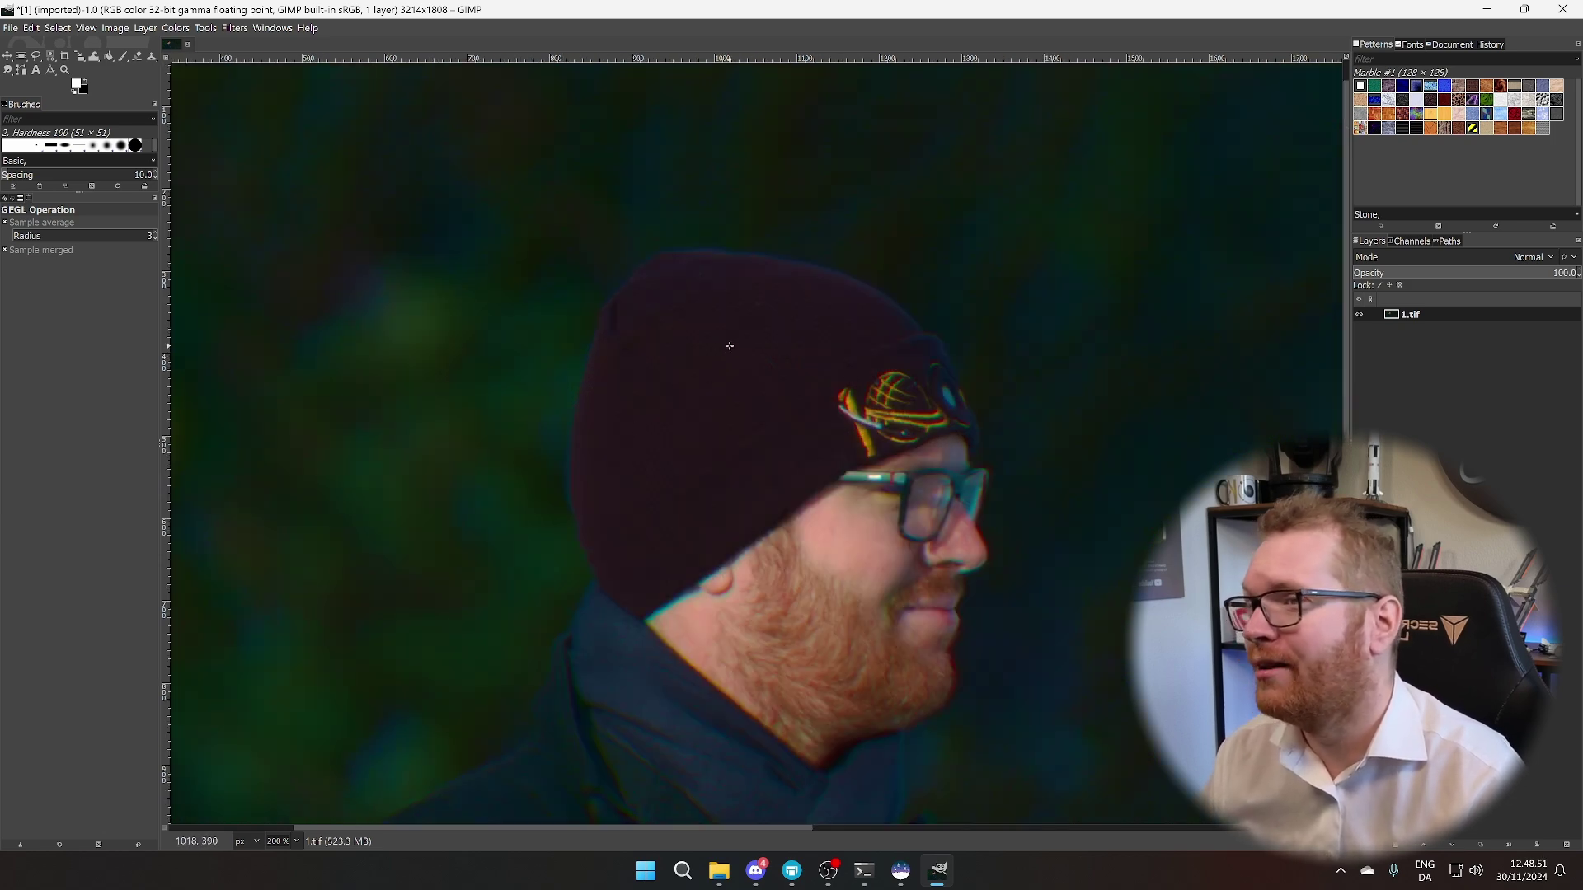
{"action": "scroll", "coordinate": [767, 359], "scroll_direction": "down", "scroll_amount": 4}
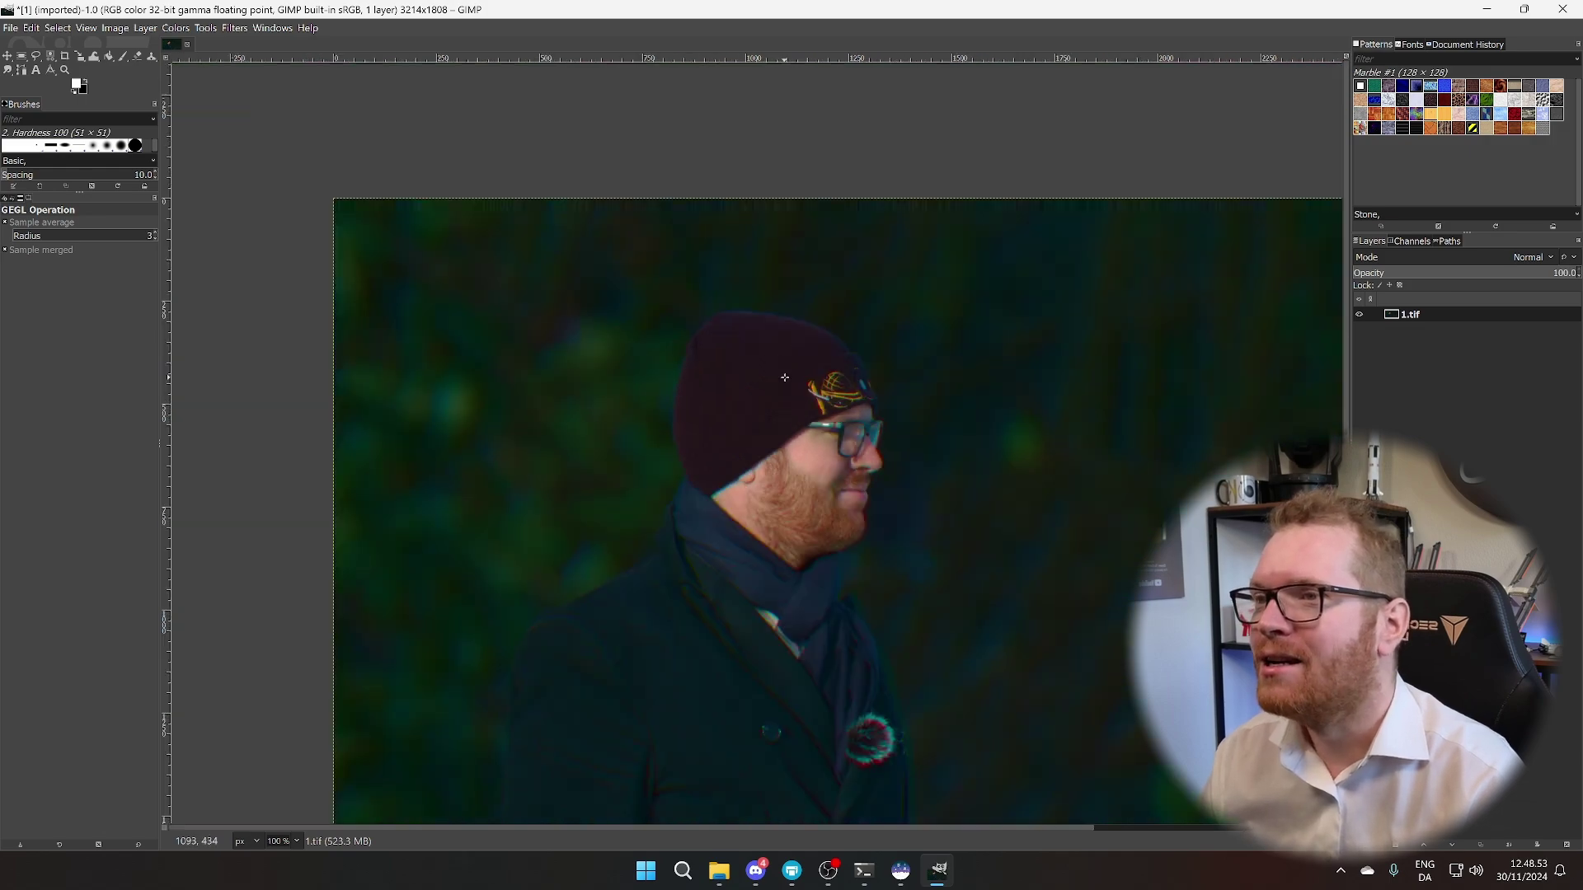